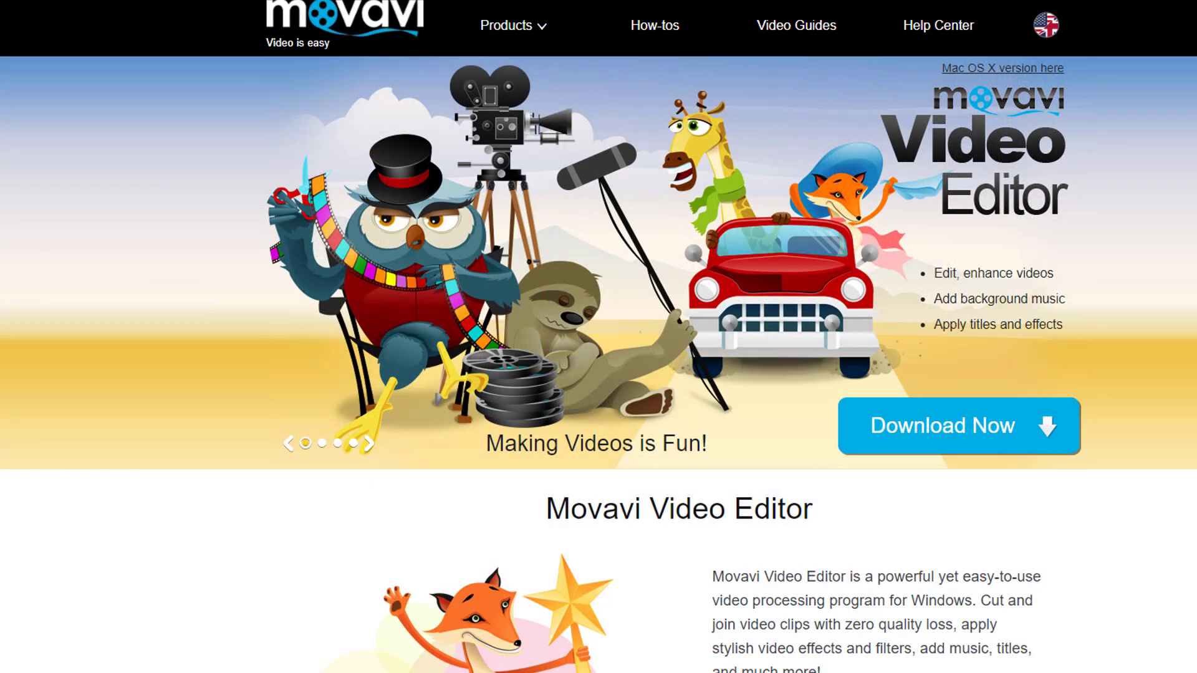
click(519, 36)
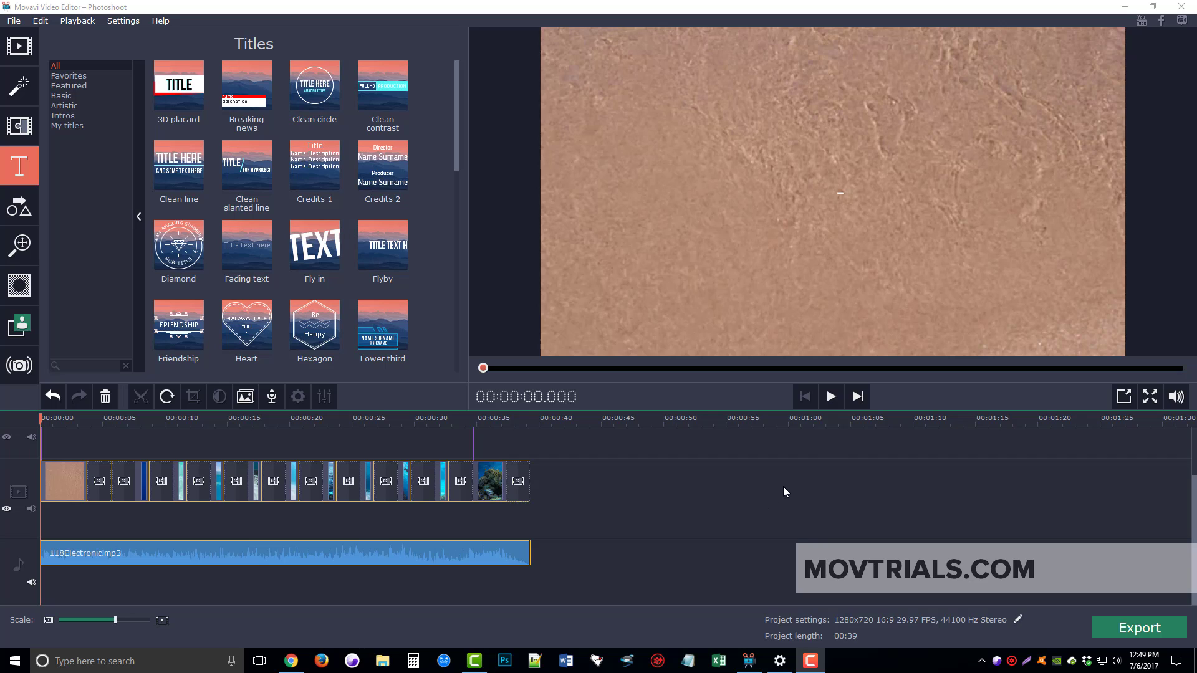
Step: Play the finished Photoshoot slideshow in the preview and return the playhead to the start
click(832, 397)
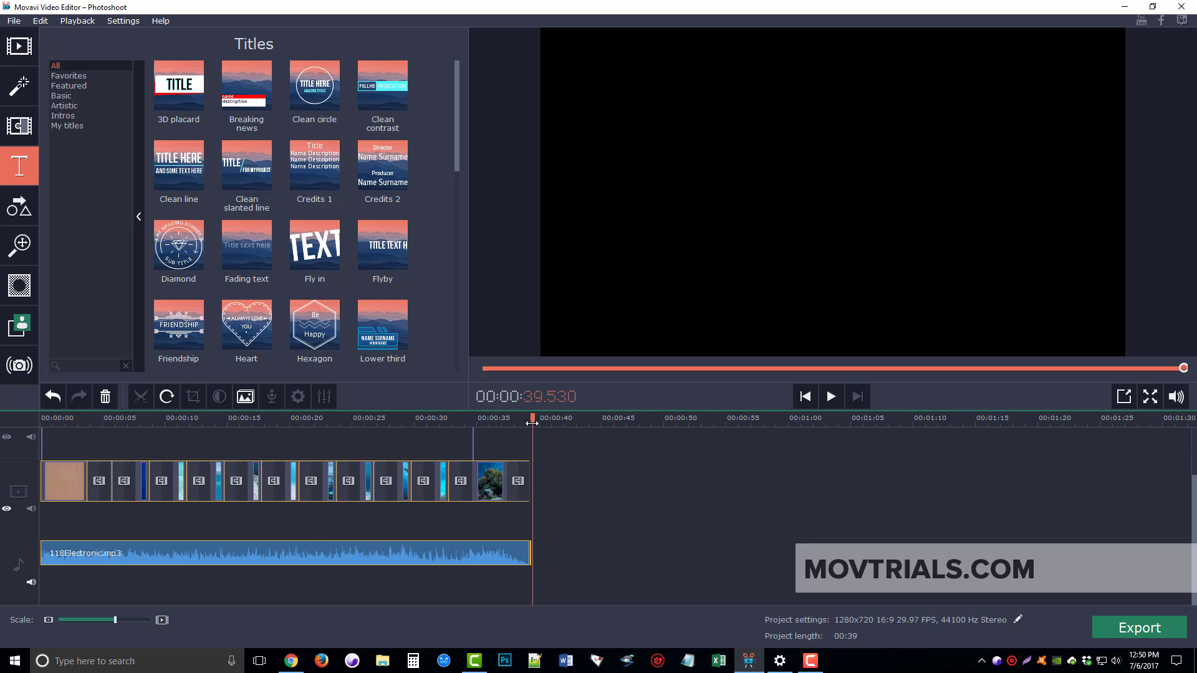
click(485, 422)
key(Home)
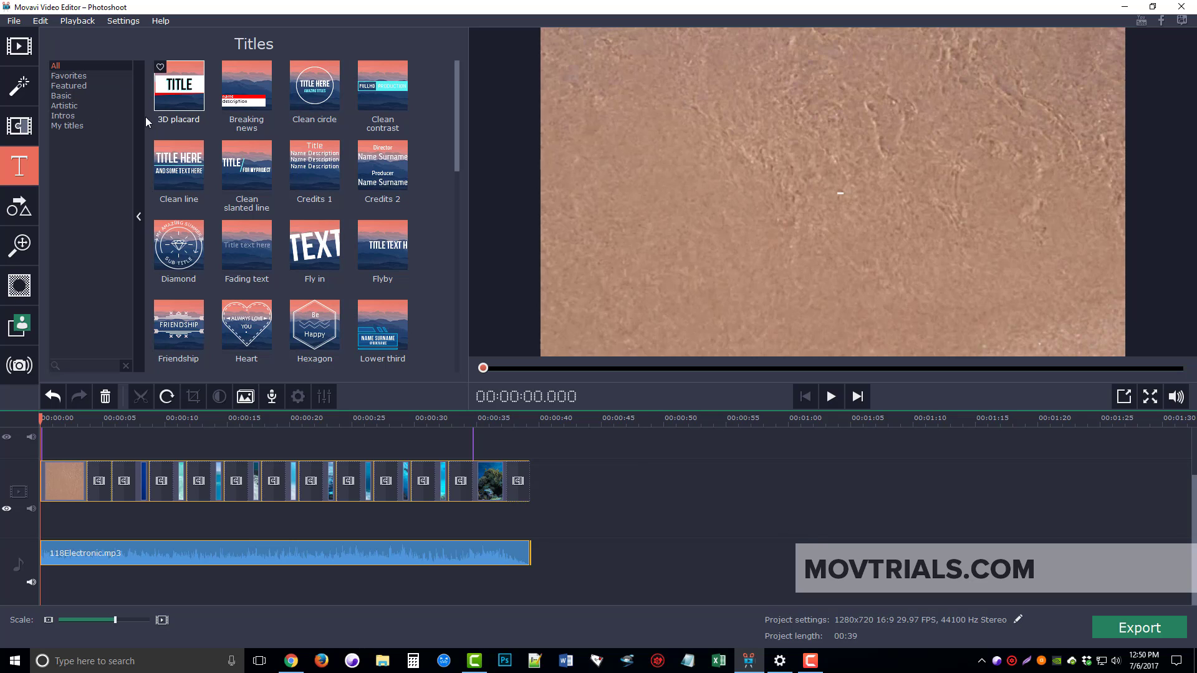
Step: Start a new project, view its advanced setup options, and launch the Slideshow wizard
click(16, 25)
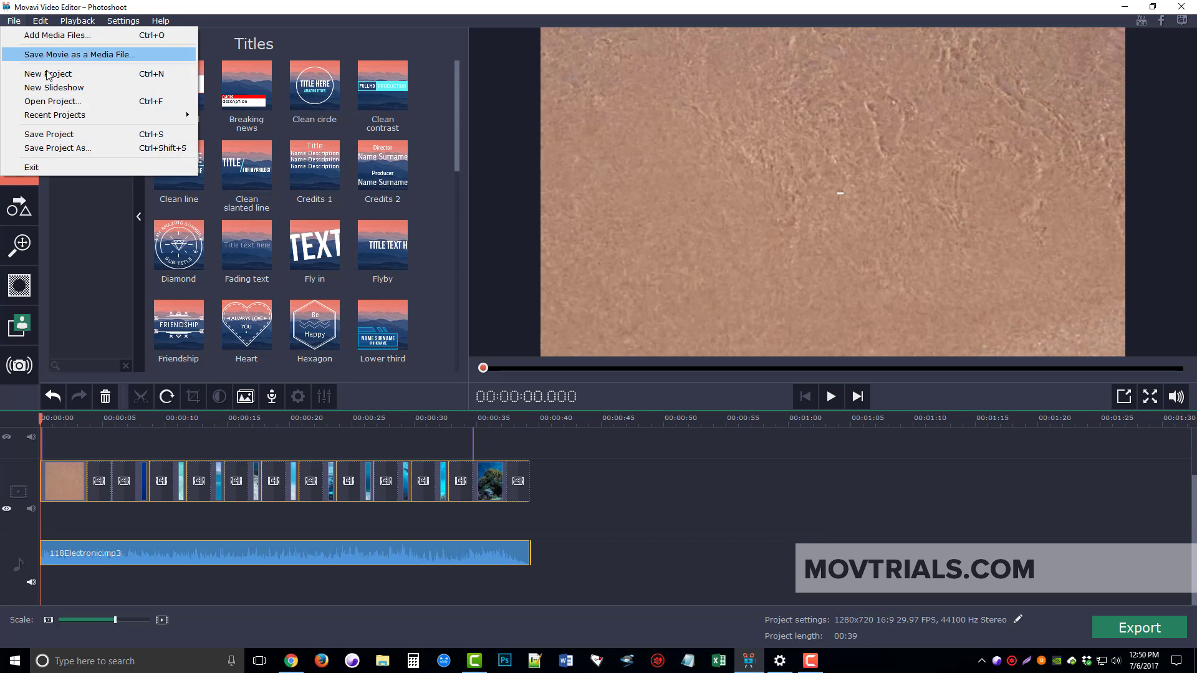
click(56, 73)
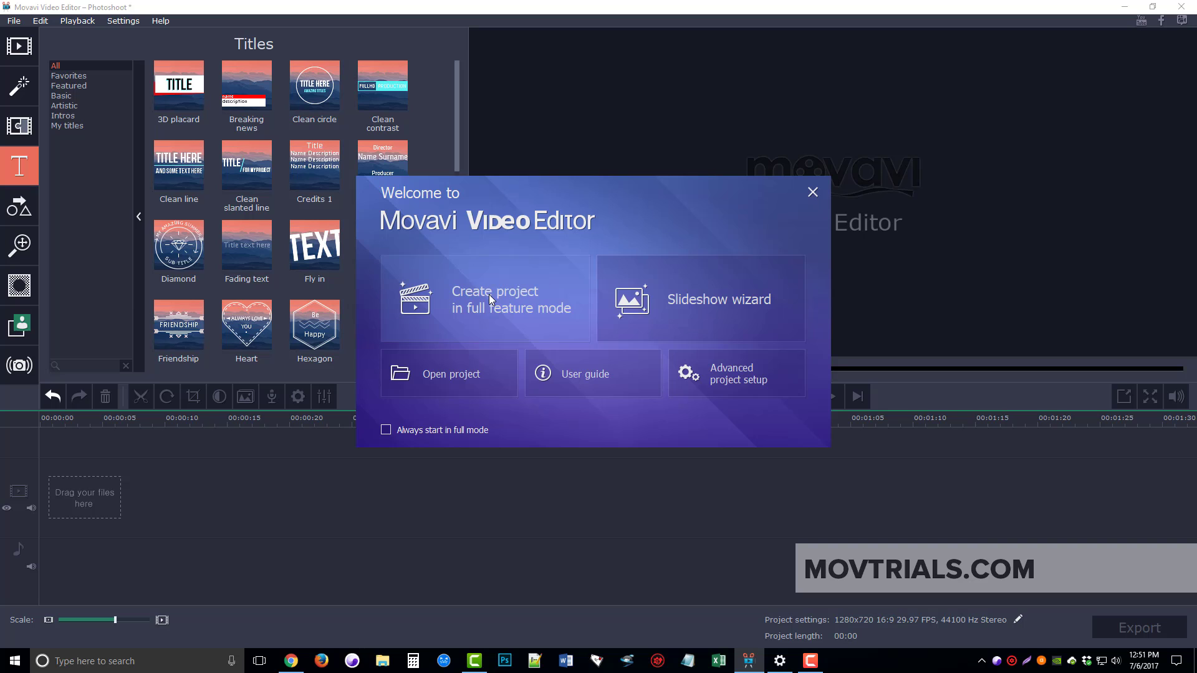
click(736, 376)
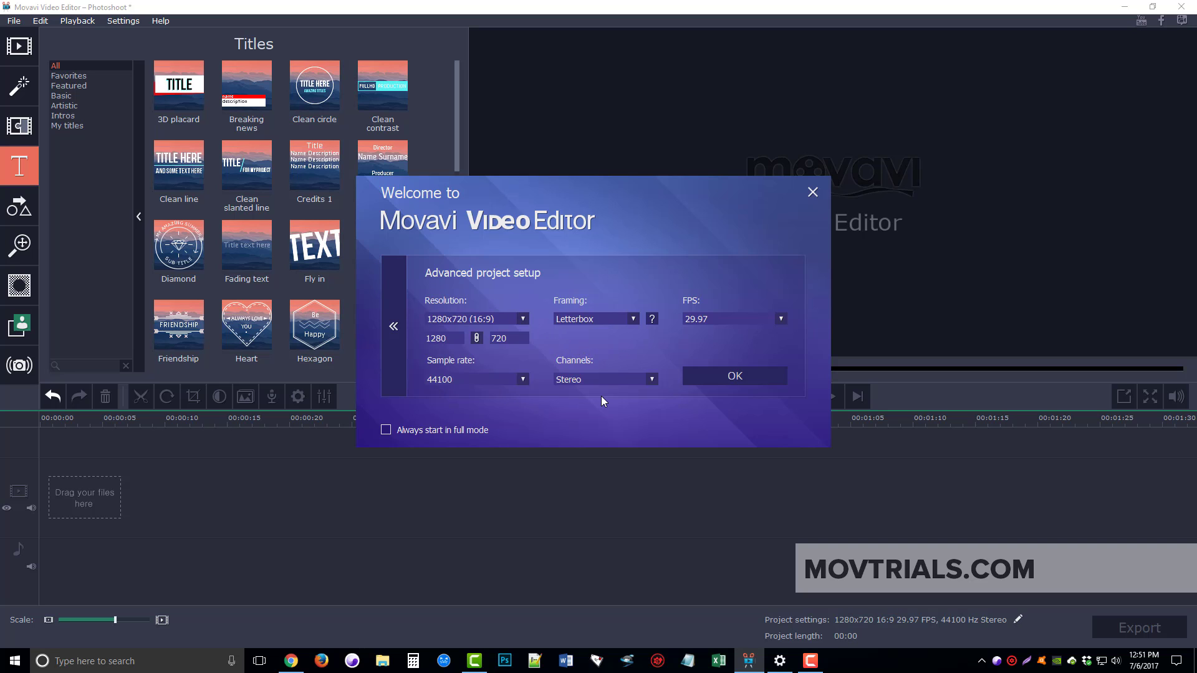
click(396, 331)
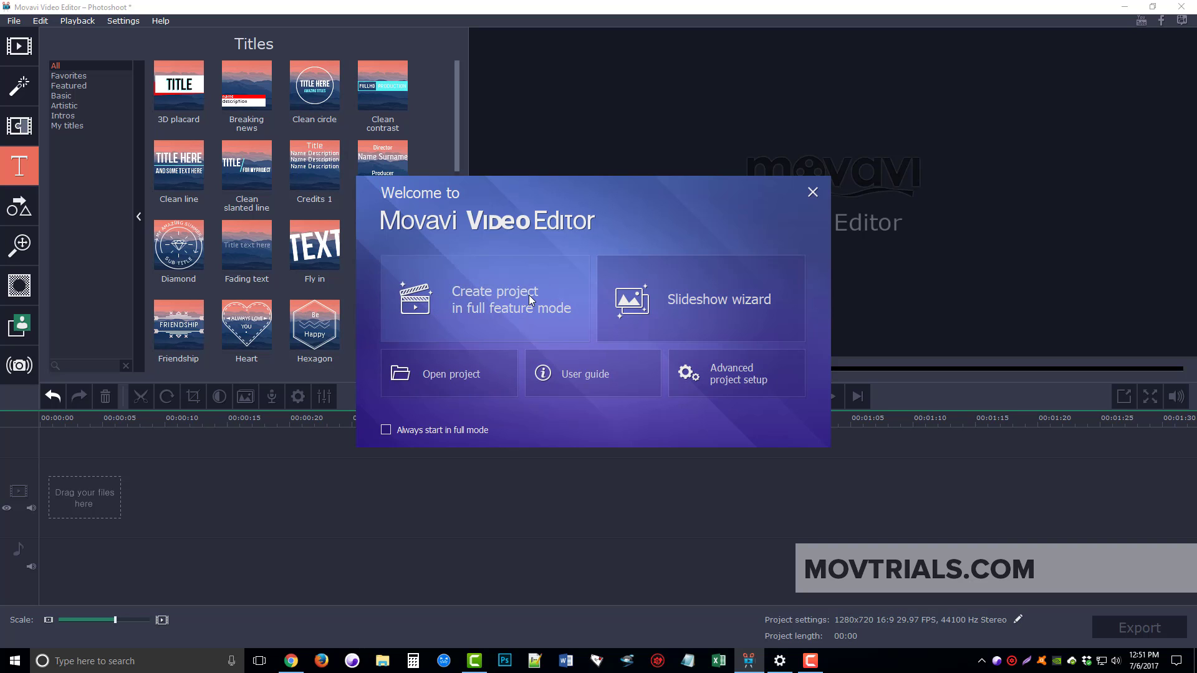
click(724, 295)
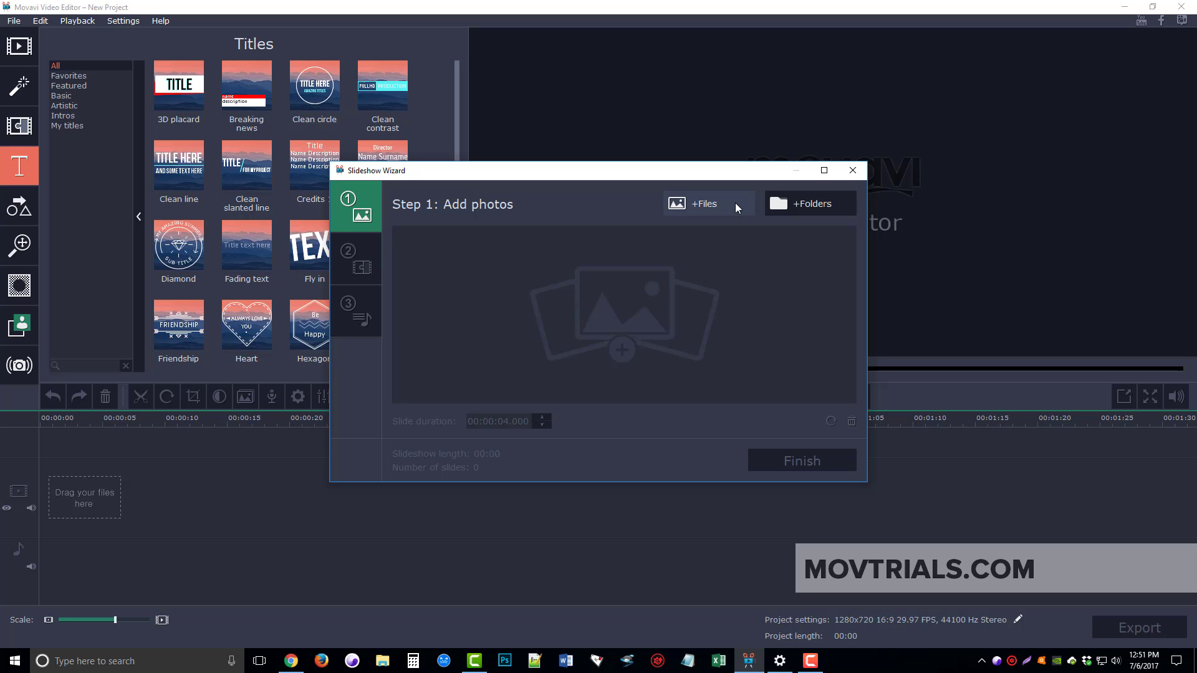
Step: Add images 1 to 11 from the JPEG folder to the slideshow and proceed to the transition style choices
click(697, 203)
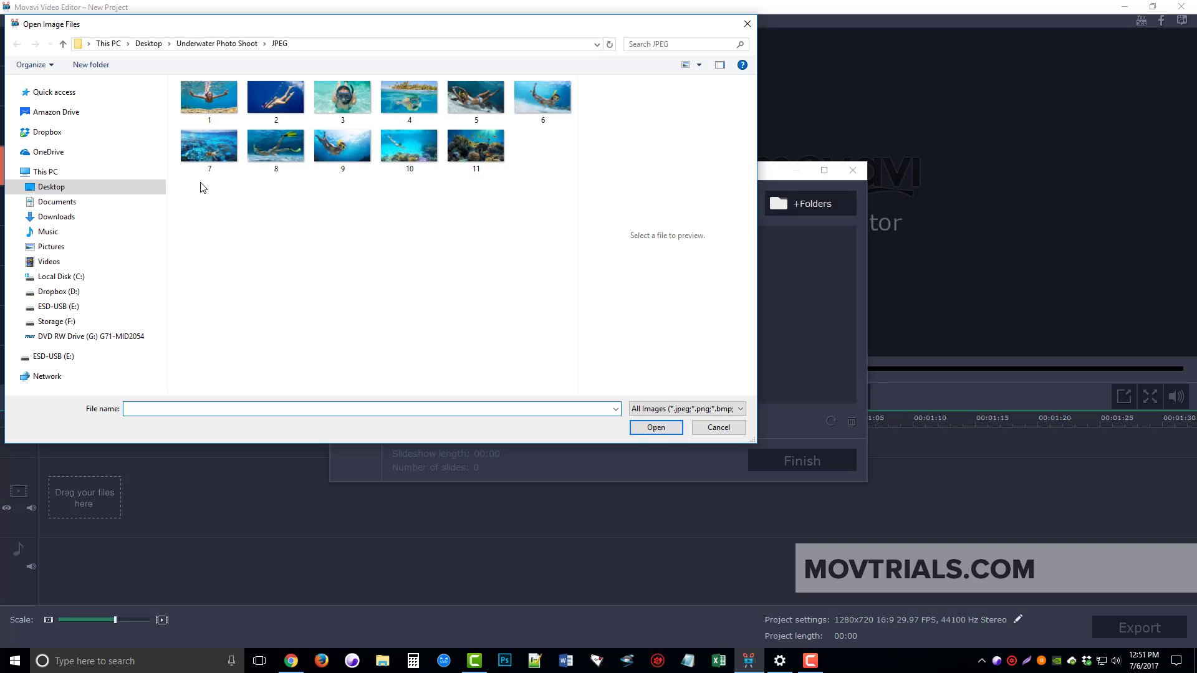
drag(202, 187, 549, 106)
click(667, 428)
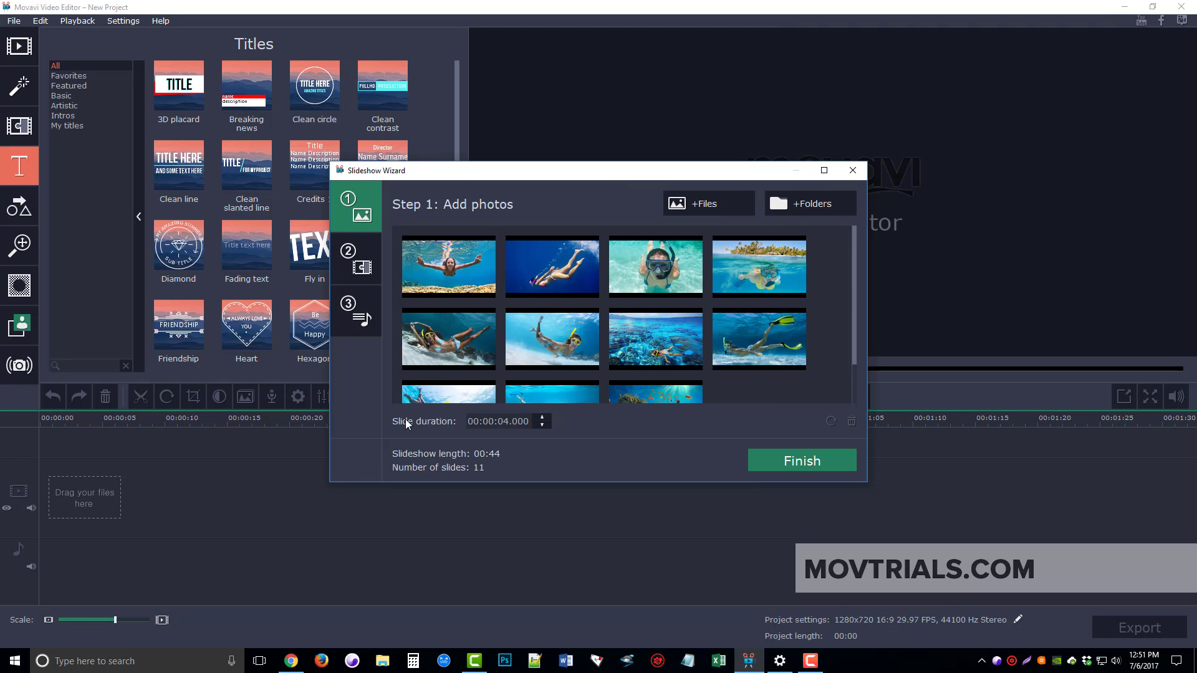
click(541, 425)
click(350, 251)
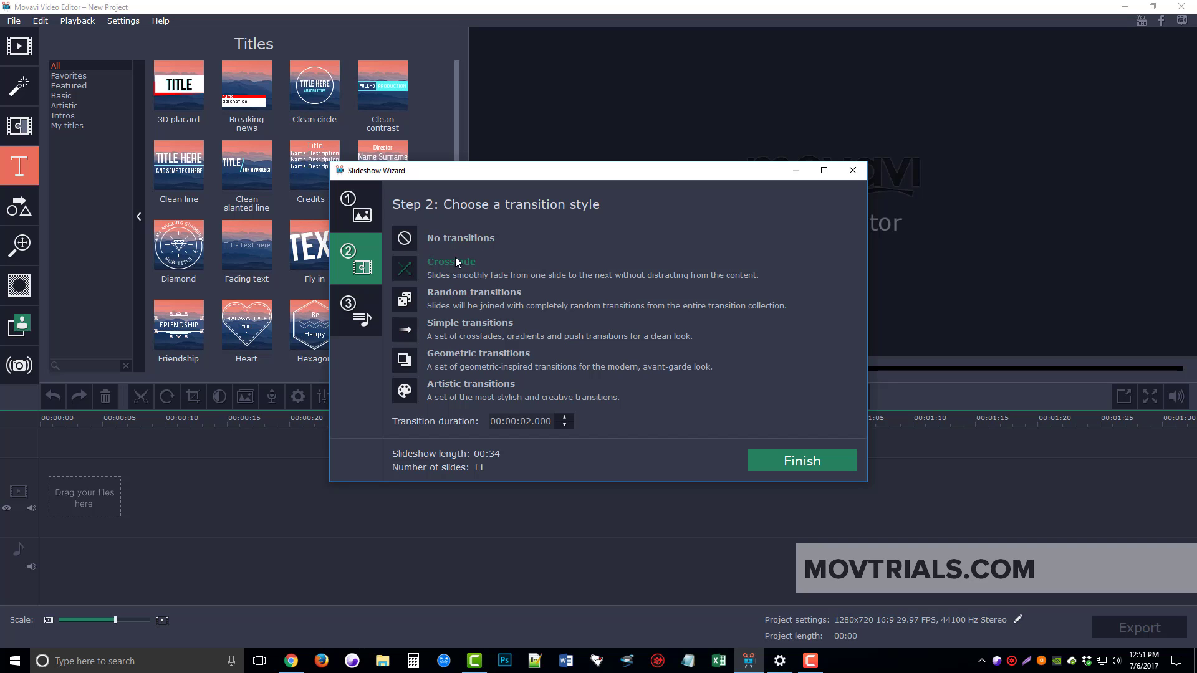
Step: Browse the built-in music tracks offered for the slideshow
click(350, 304)
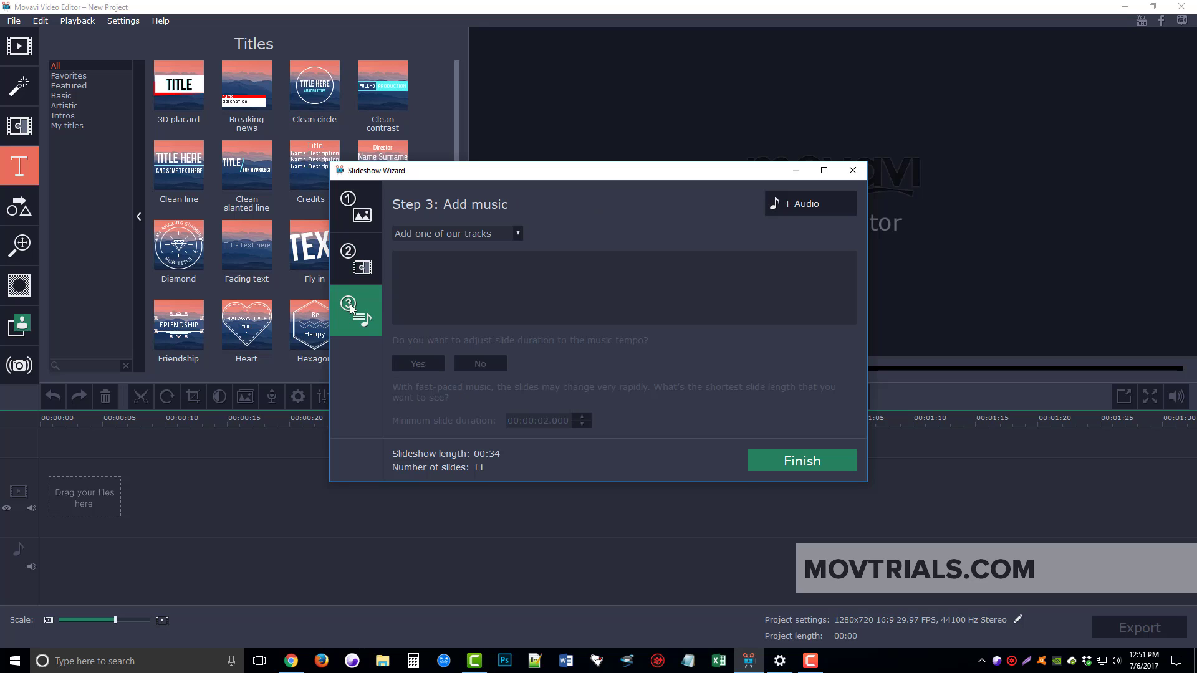
click(518, 232)
scroll(477, 334, down, 2)
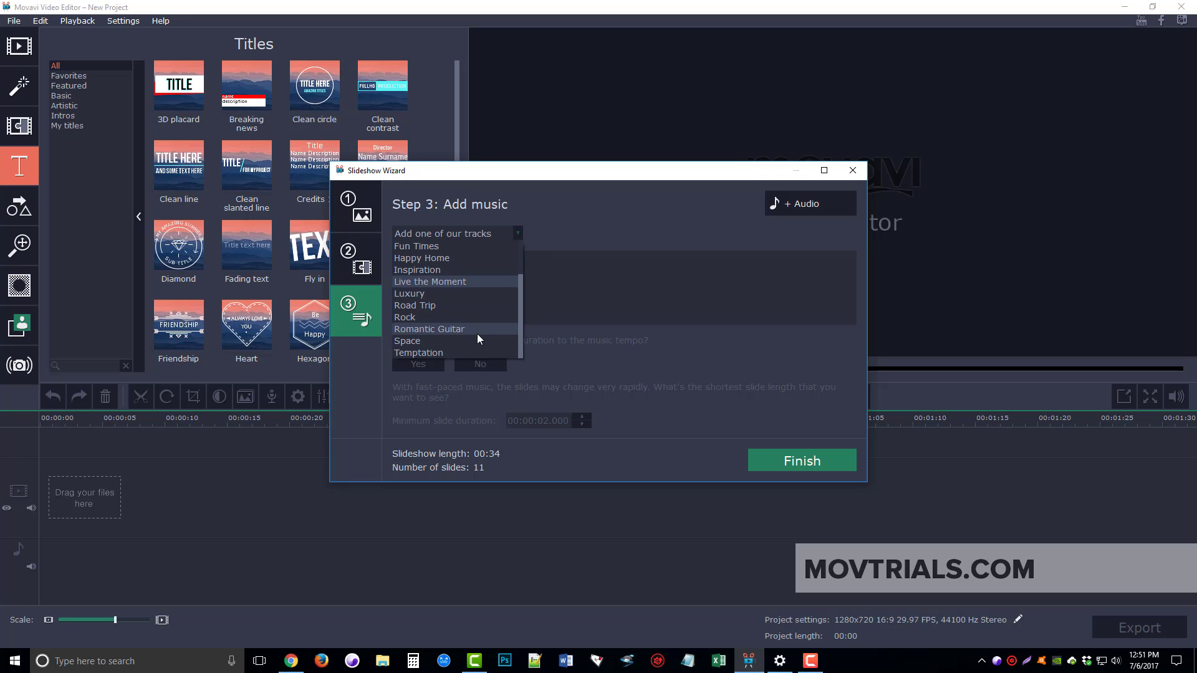
scroll(477, 334, up, 2)
click(562, 239)
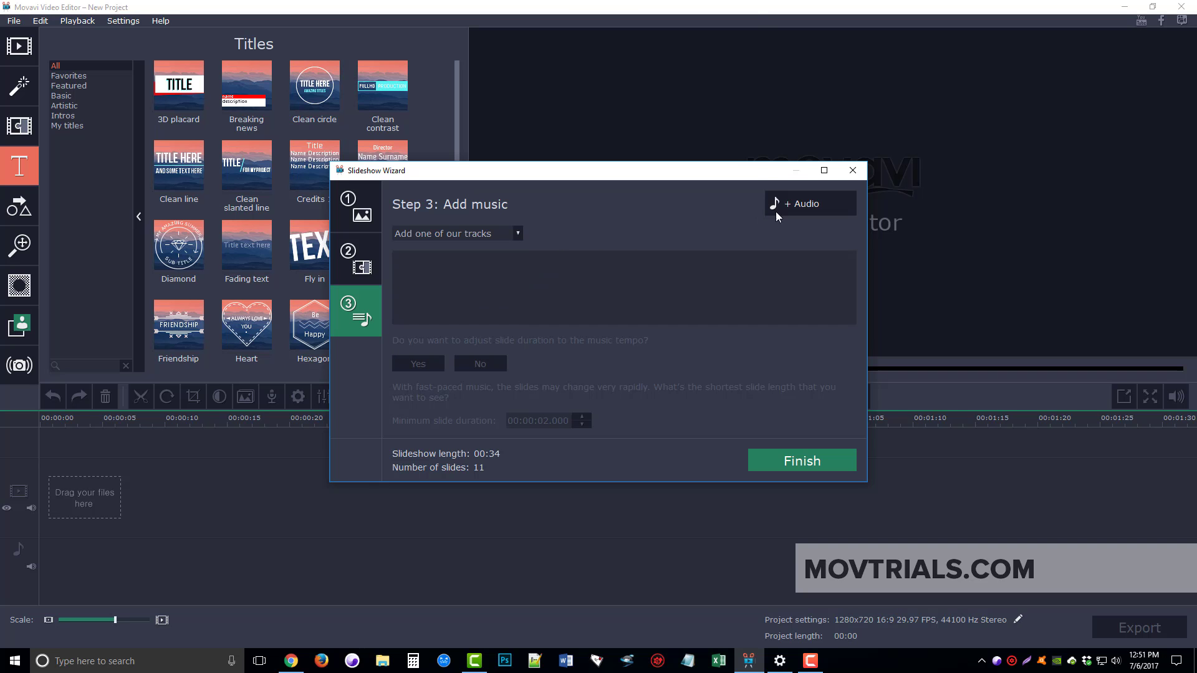
Step: Add the 118Electronic audio file without adjusting slide duration to the music tempo, and finish the slideshow
click(809, 204)
click(234, 208)
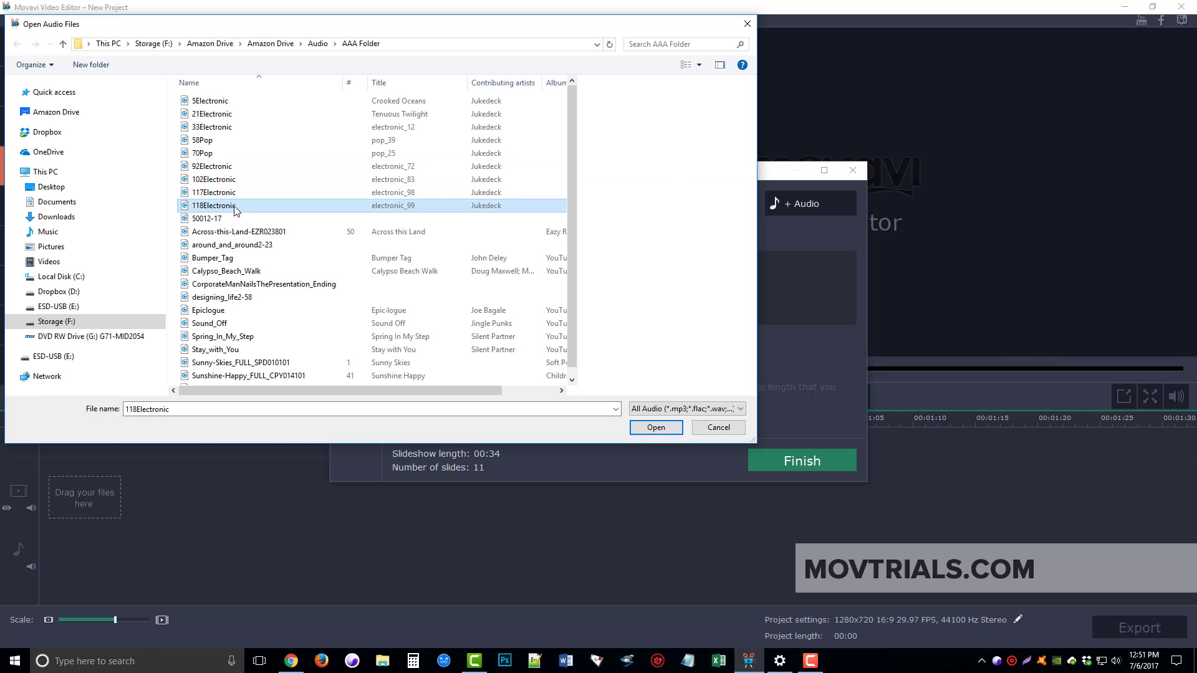
double_click(235, 208)
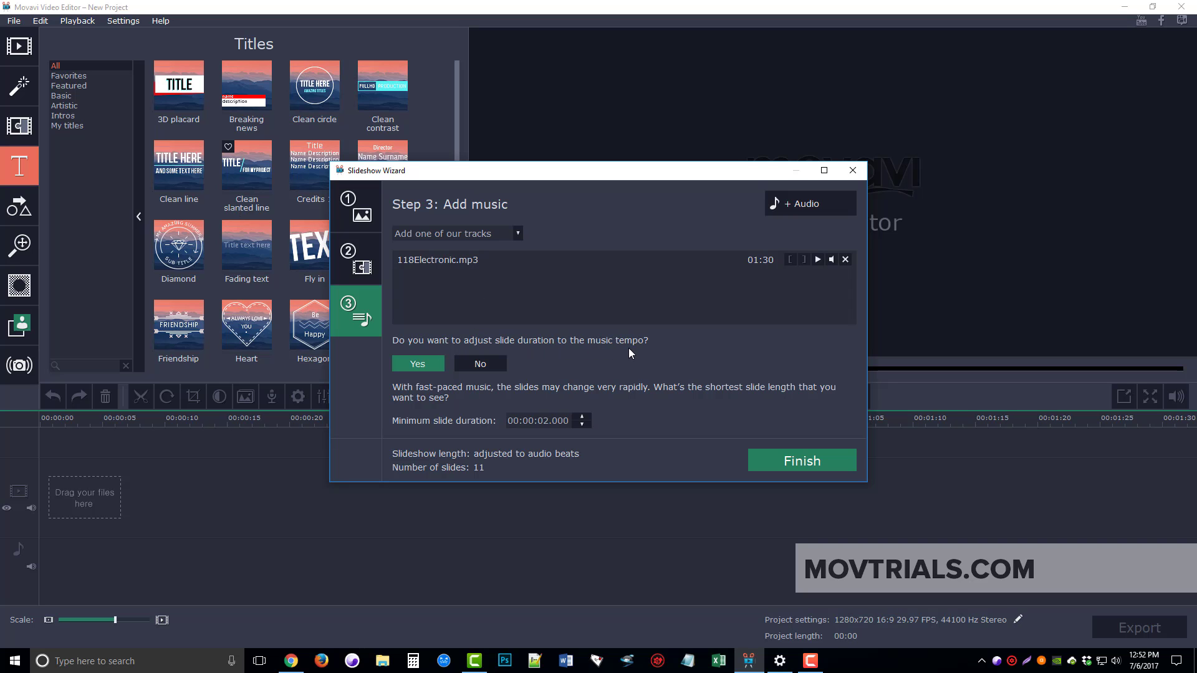
click(484, 364)
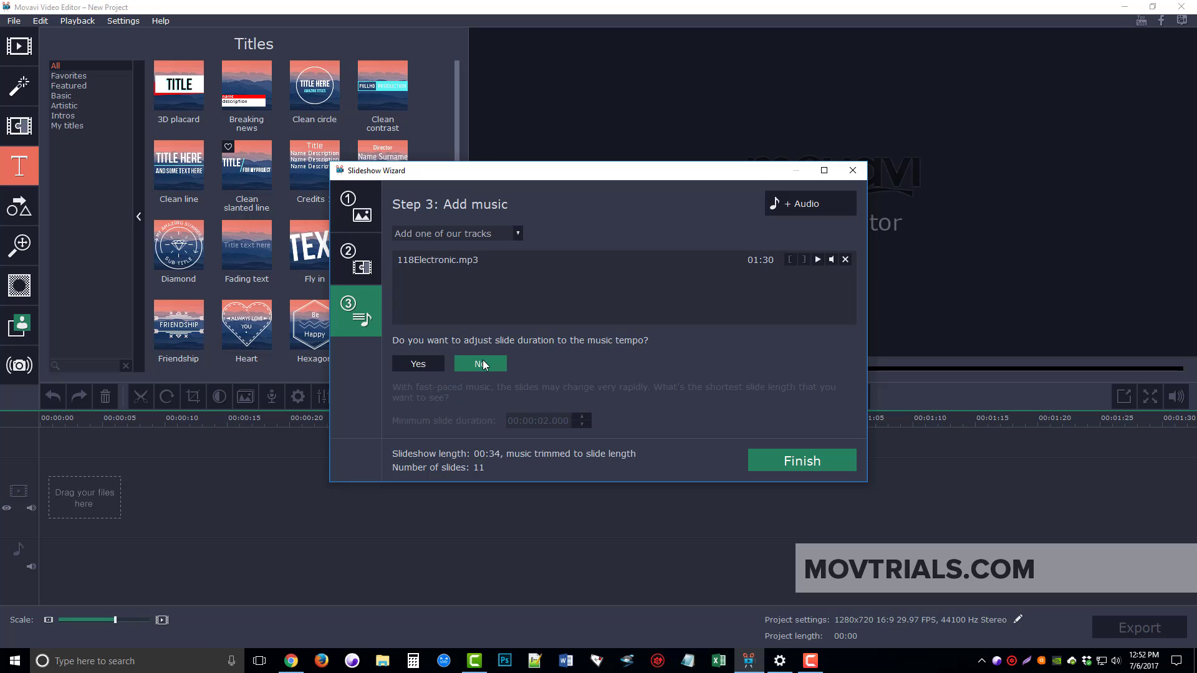
click(797, 460)
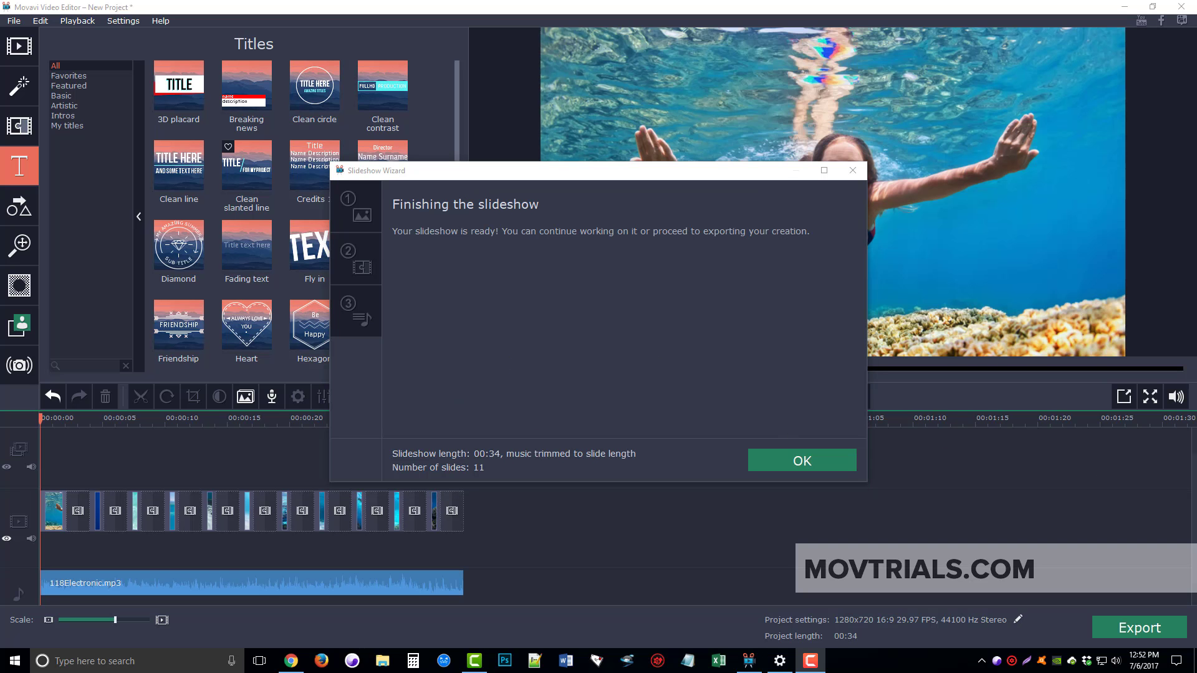
click(802, 461)
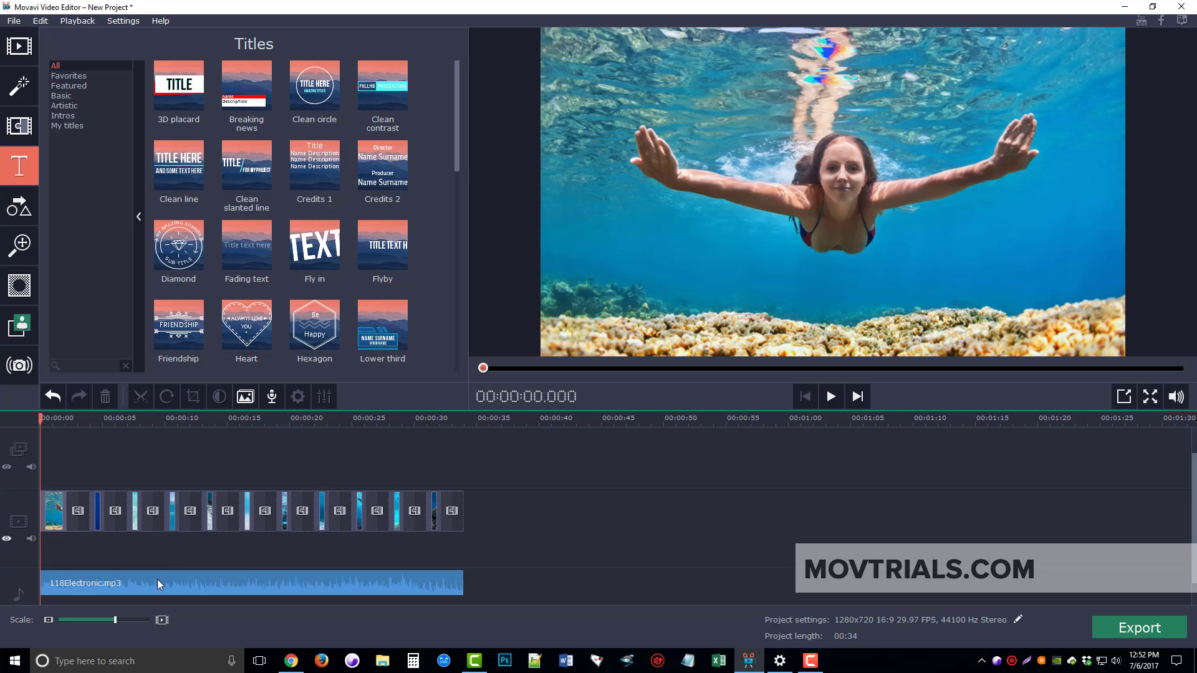
Step: Examine the slideshow's first four photos and their transitions on the timeline at different scales, and return the playhead to the start
click(163, 620)
click(162, 621)
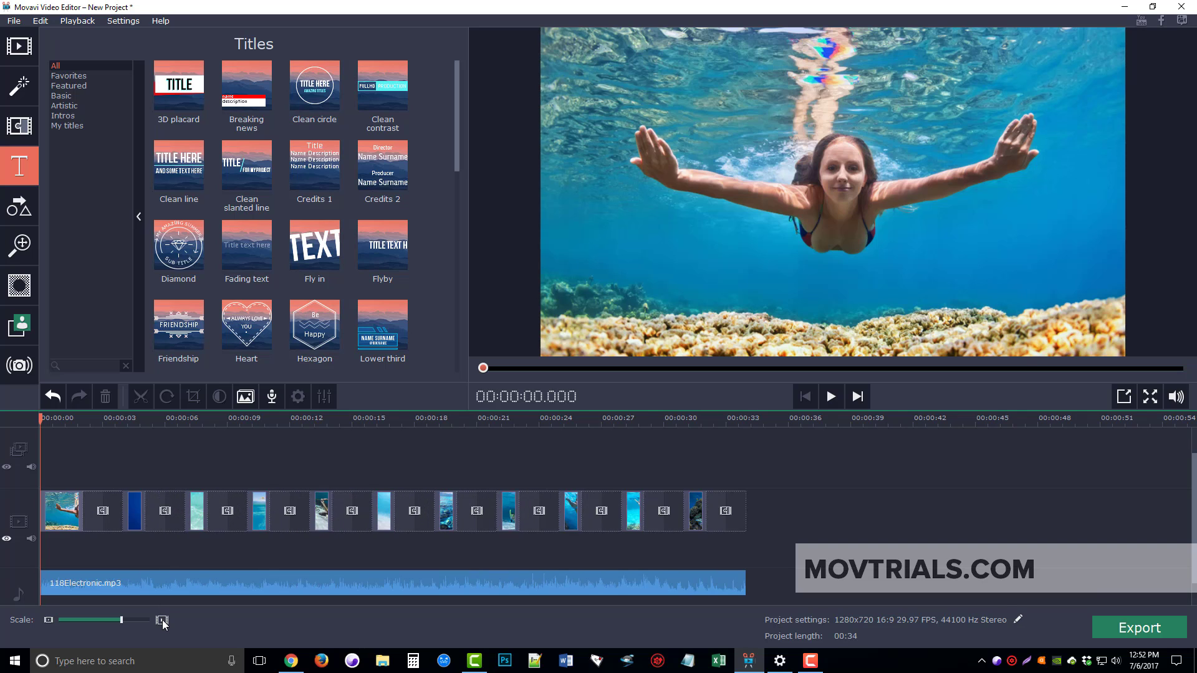
click(162, 621)
click(162, 621)
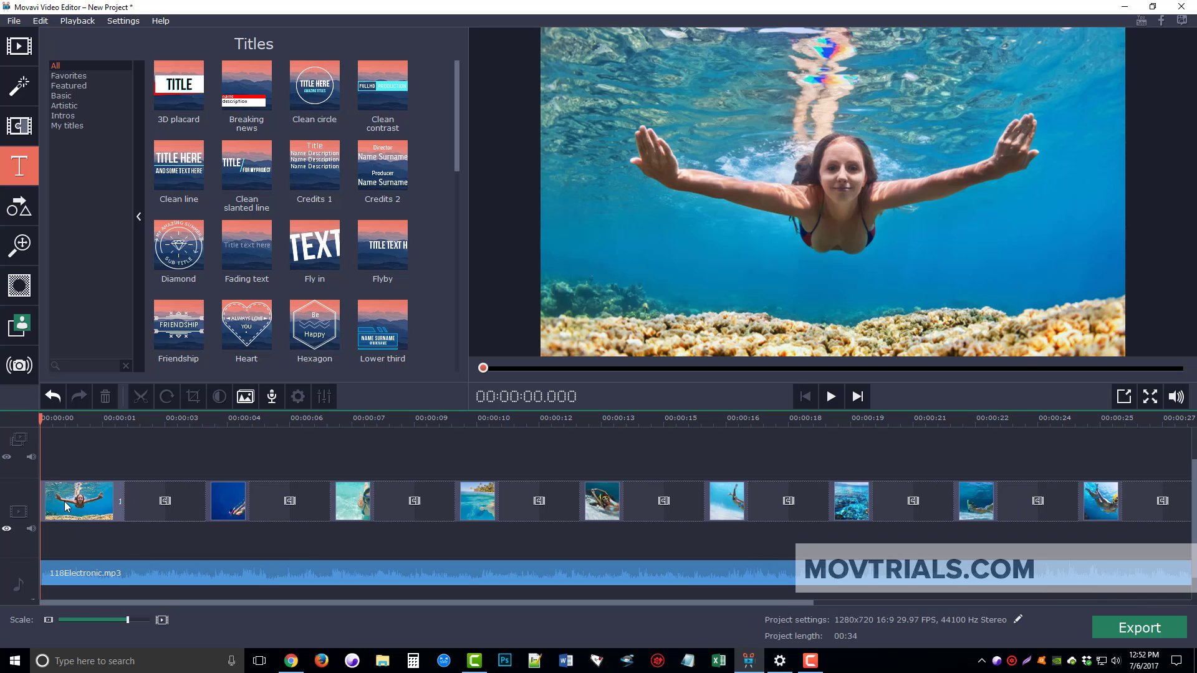
click(88, 505)
click(237, 503)
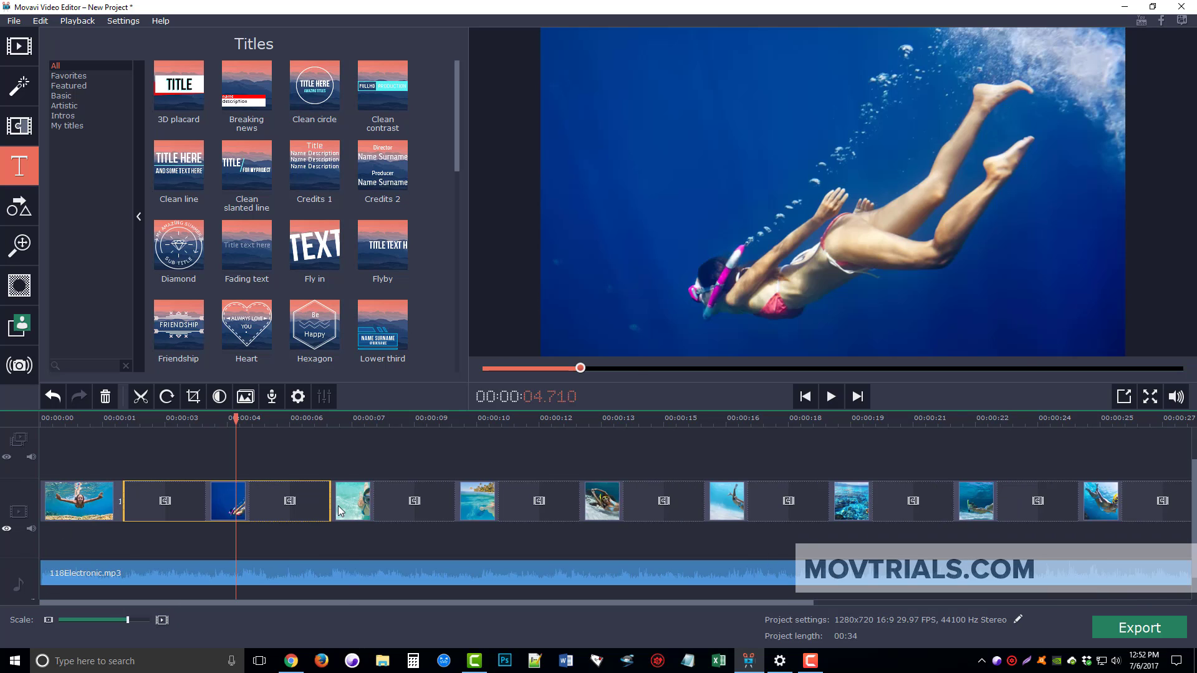
click(349, 505)
click(486, 514)
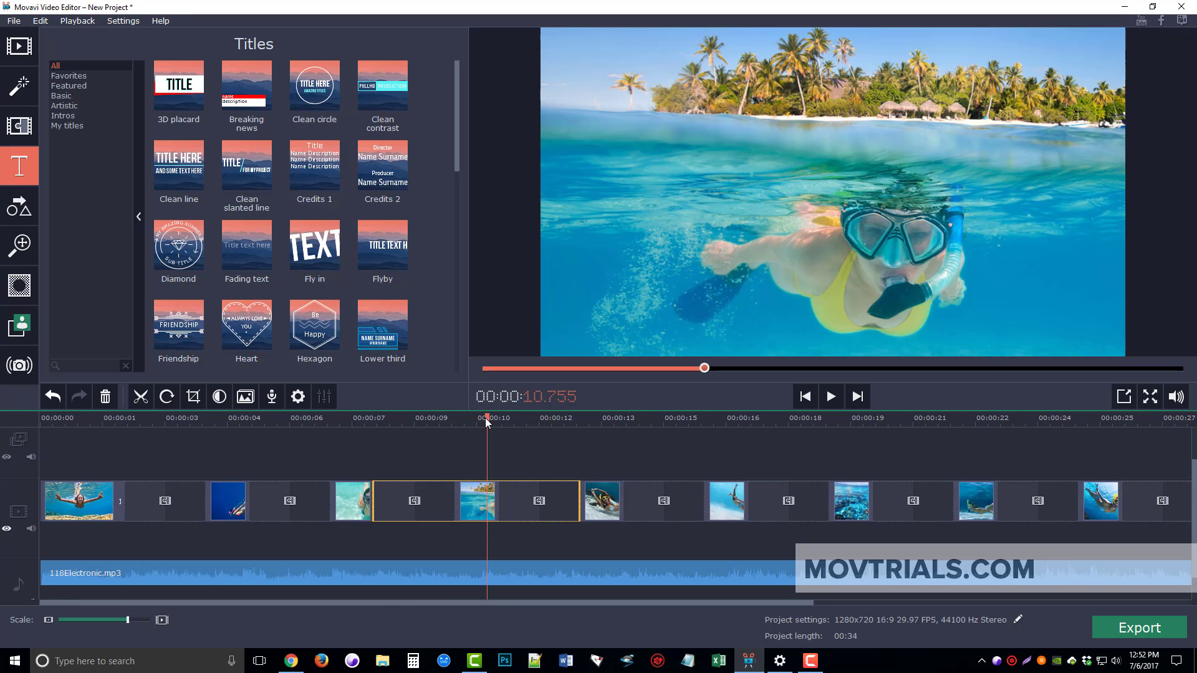
drag(487, 420, 3, 426)
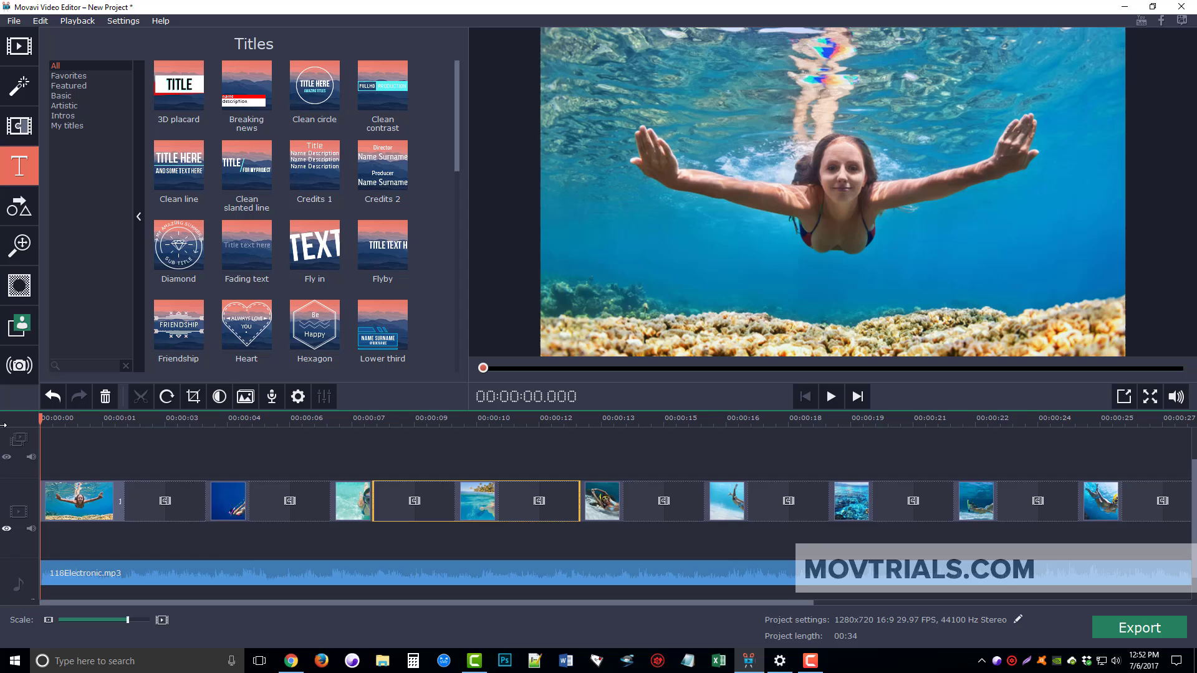
click(162, 620)
click(162, 620)
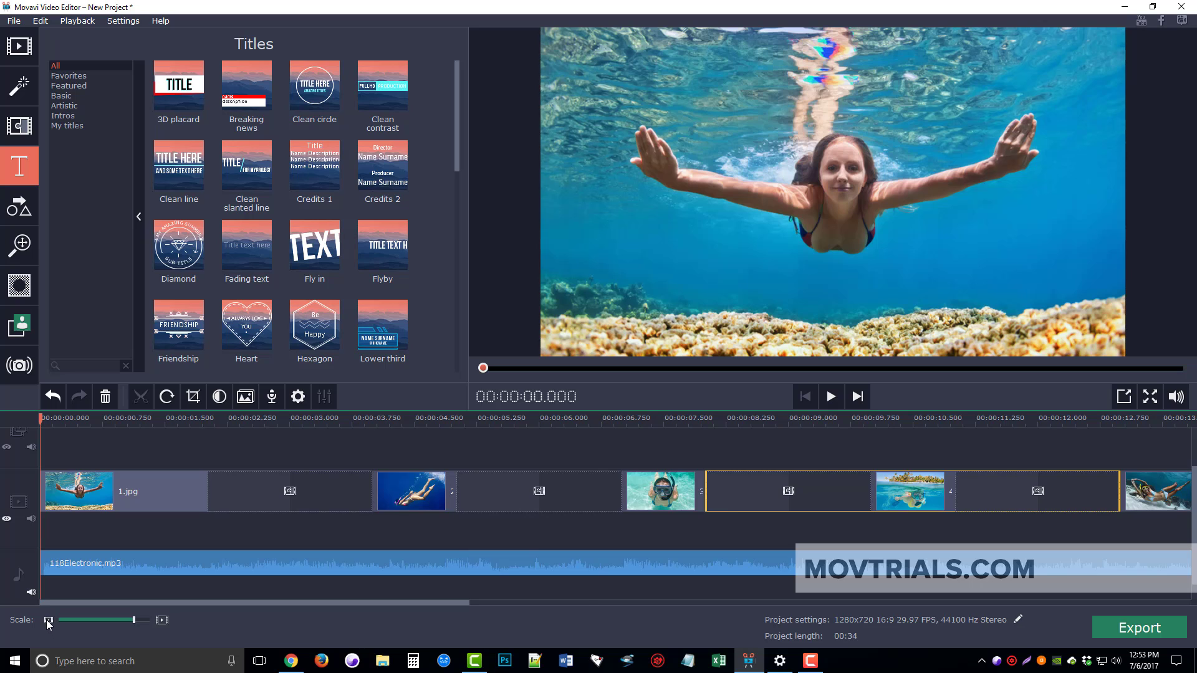
click(49, 620)
click(49, 621)
click(49, 621)
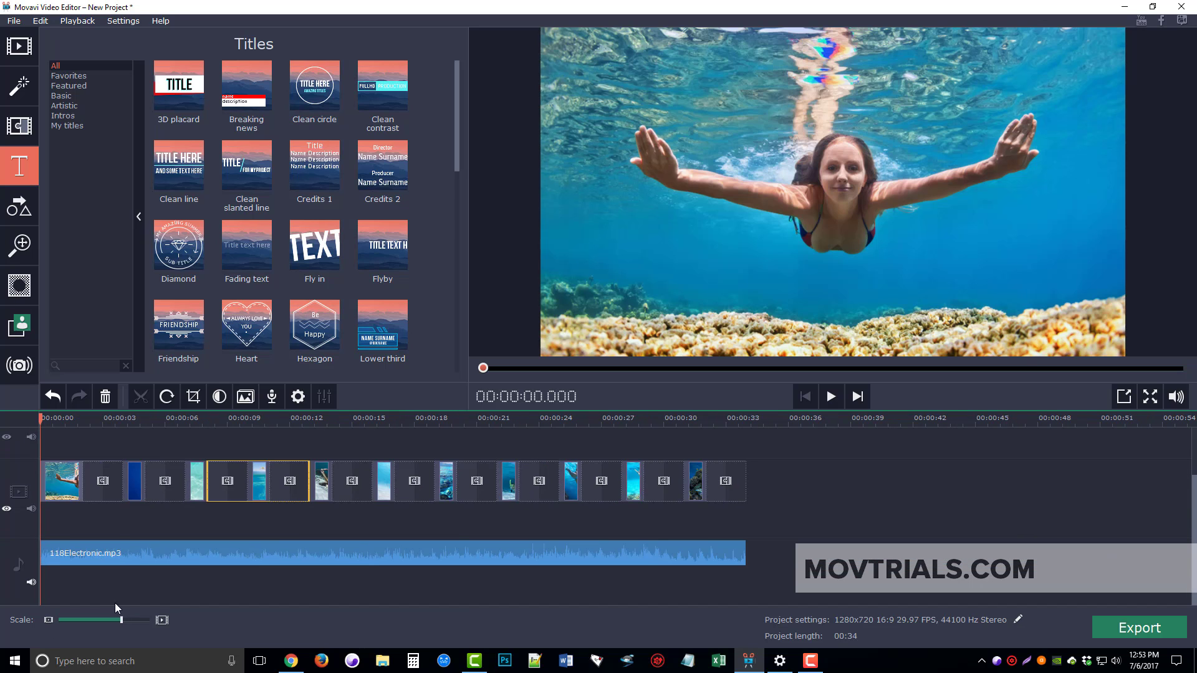
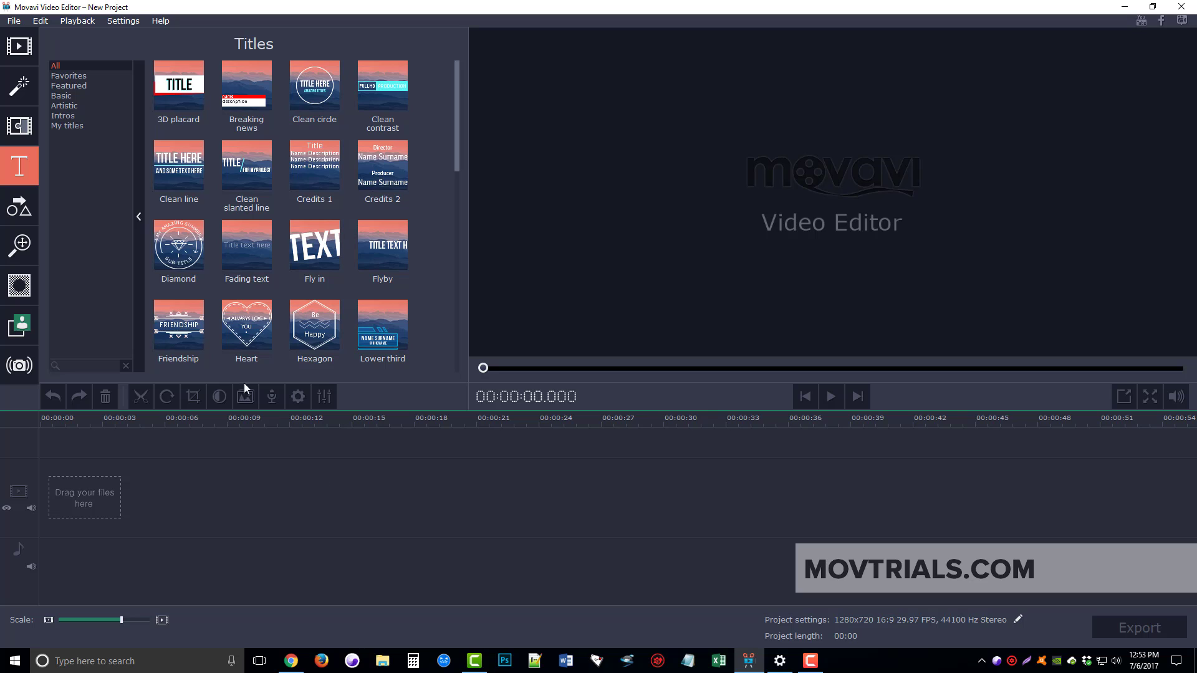
Step: Examine the import options, filters, transitions, titles, callouts and clip tools available in the editor
click(20, 46)
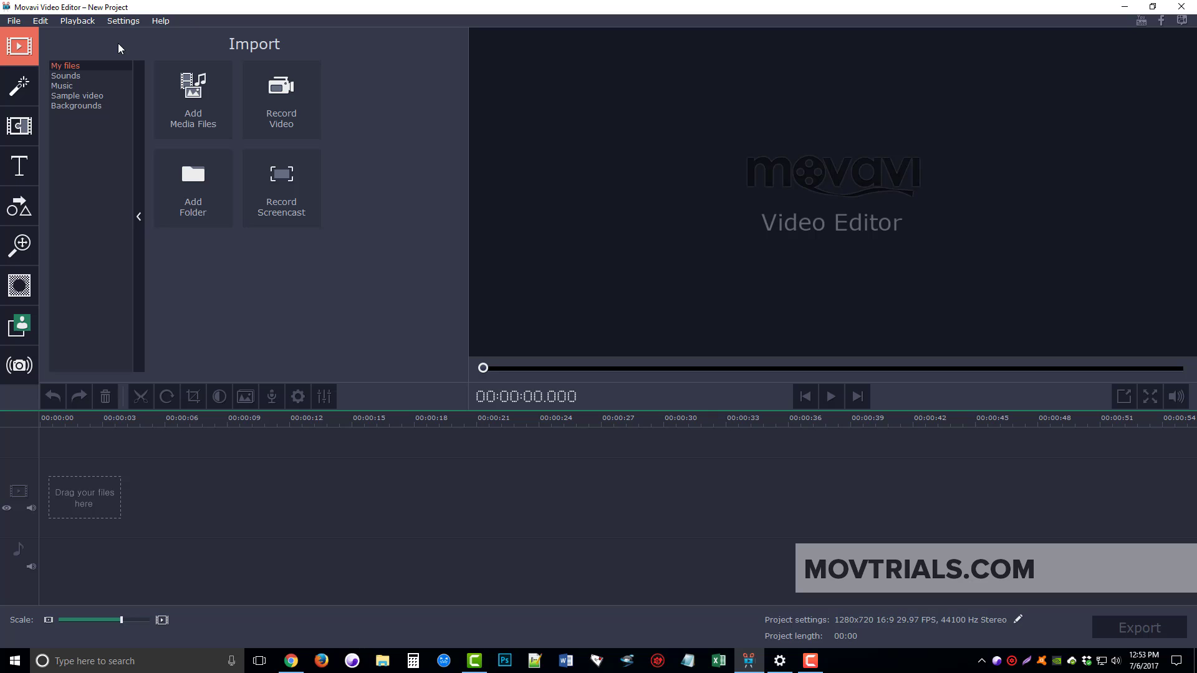
click(24, 87)
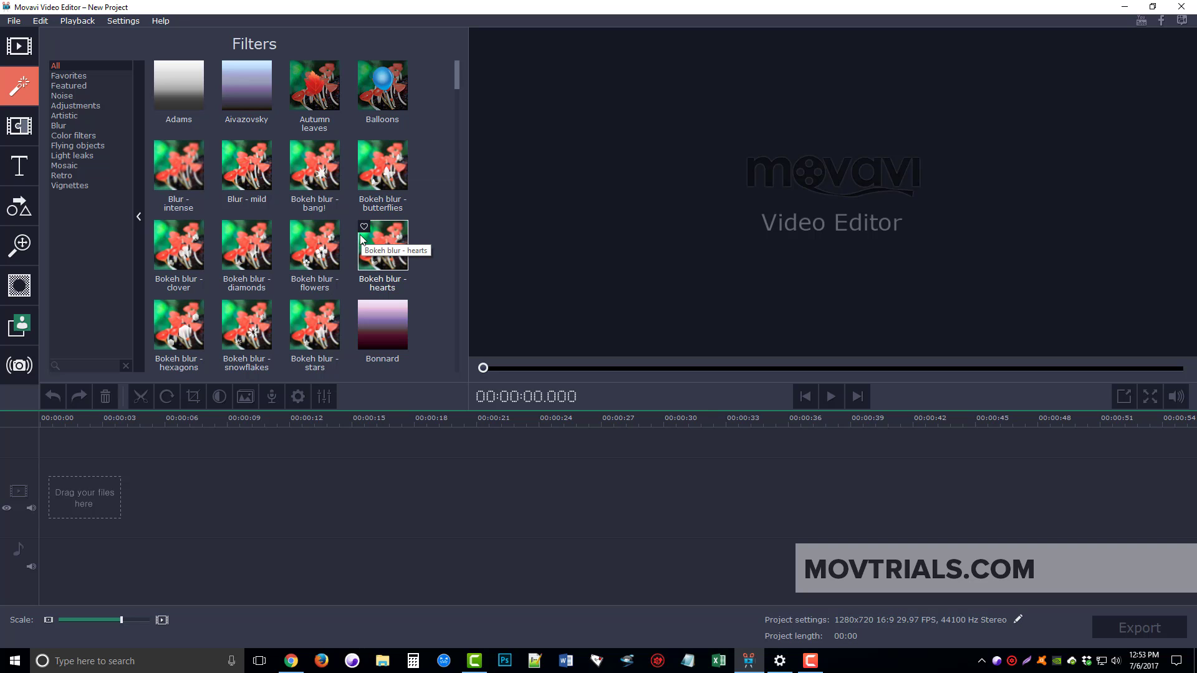
click(30, 127)
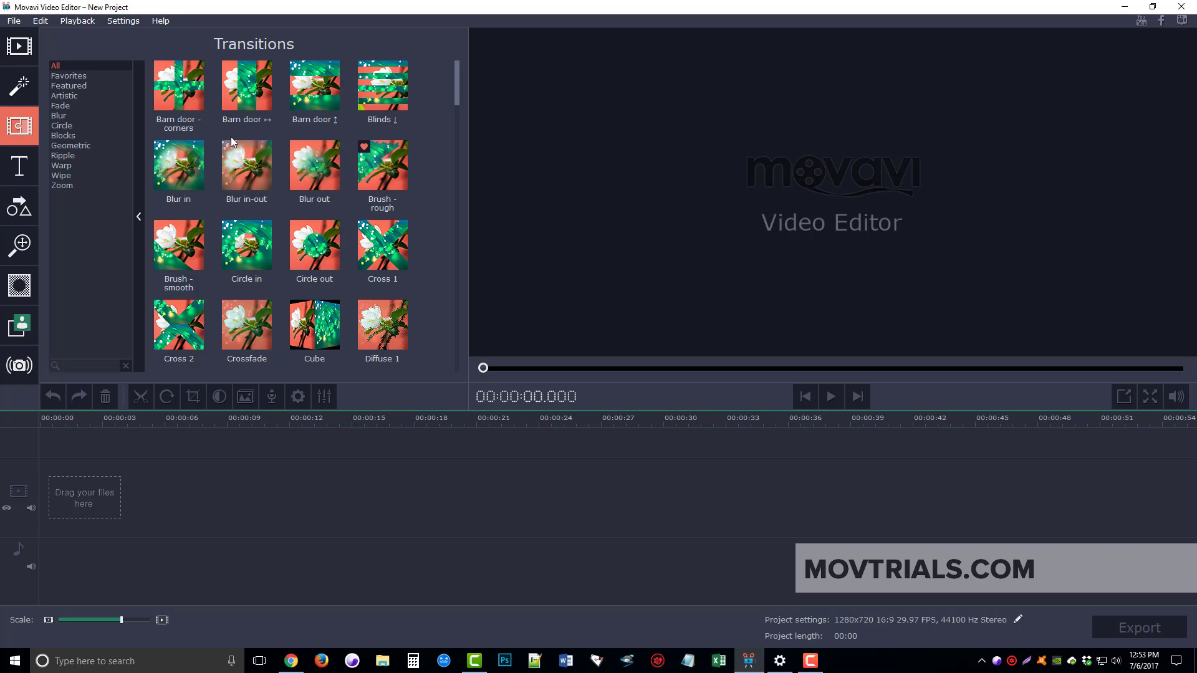
click(19, 173)
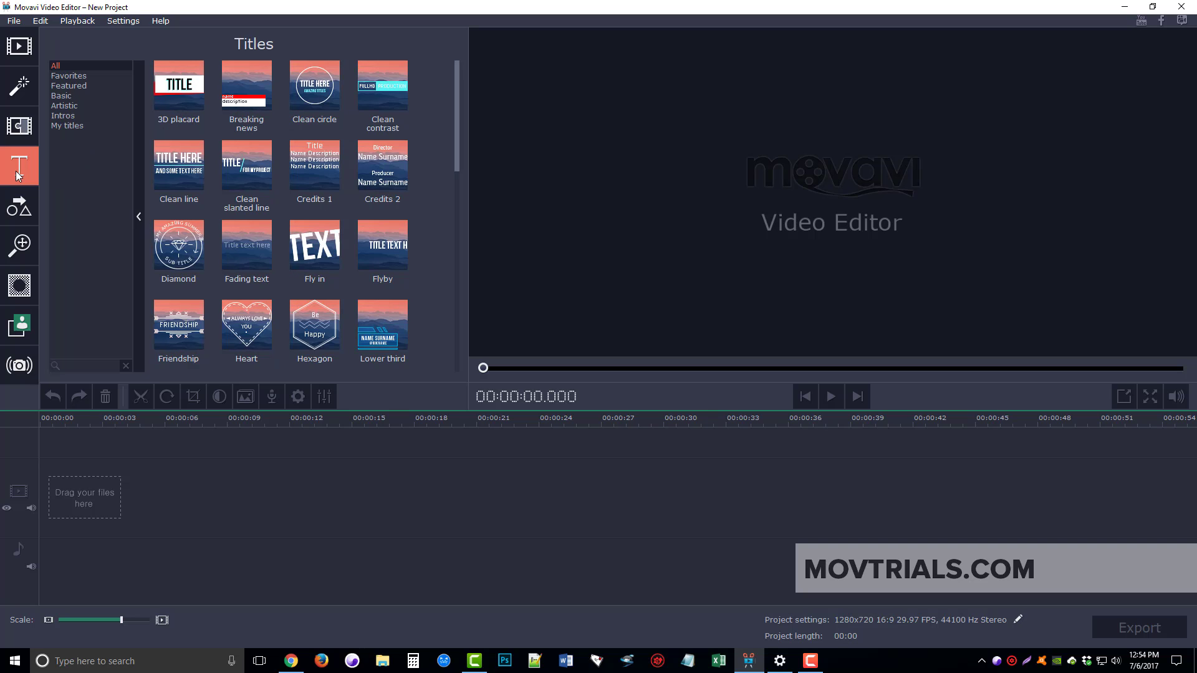
click(21, 210)
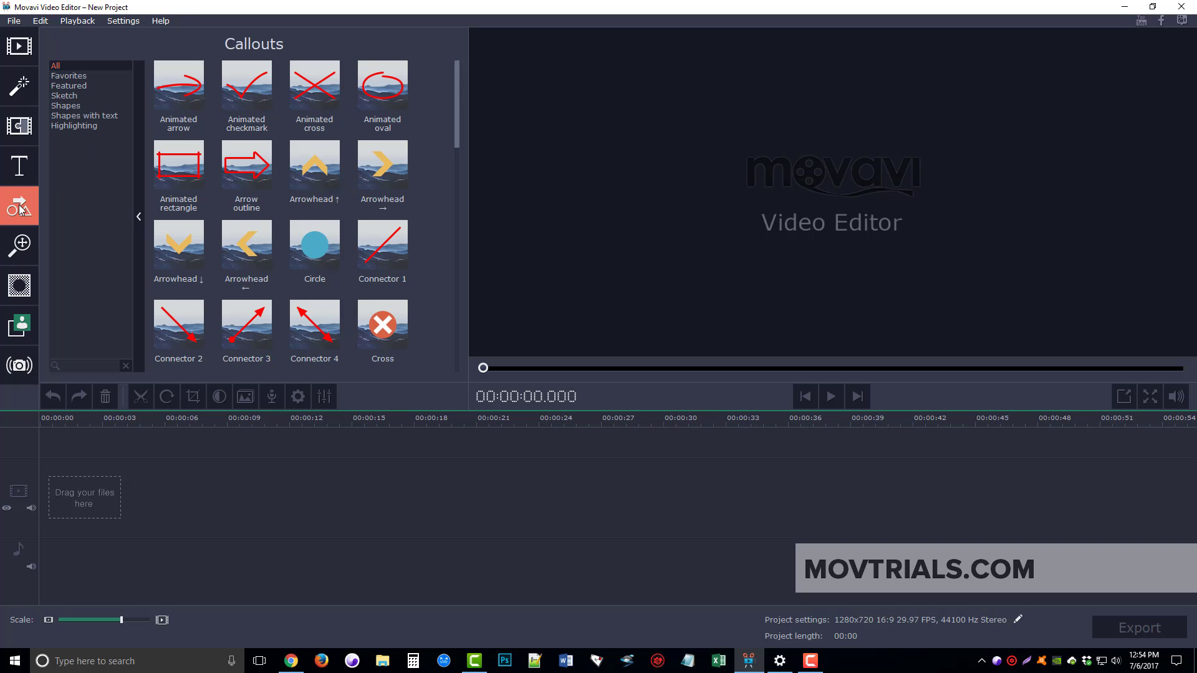
mouse_move(457, 89)
mouse_down()
mouse_move(457, 321)
mouse_move(441, 89)
mouse_up()
click(19, 246)
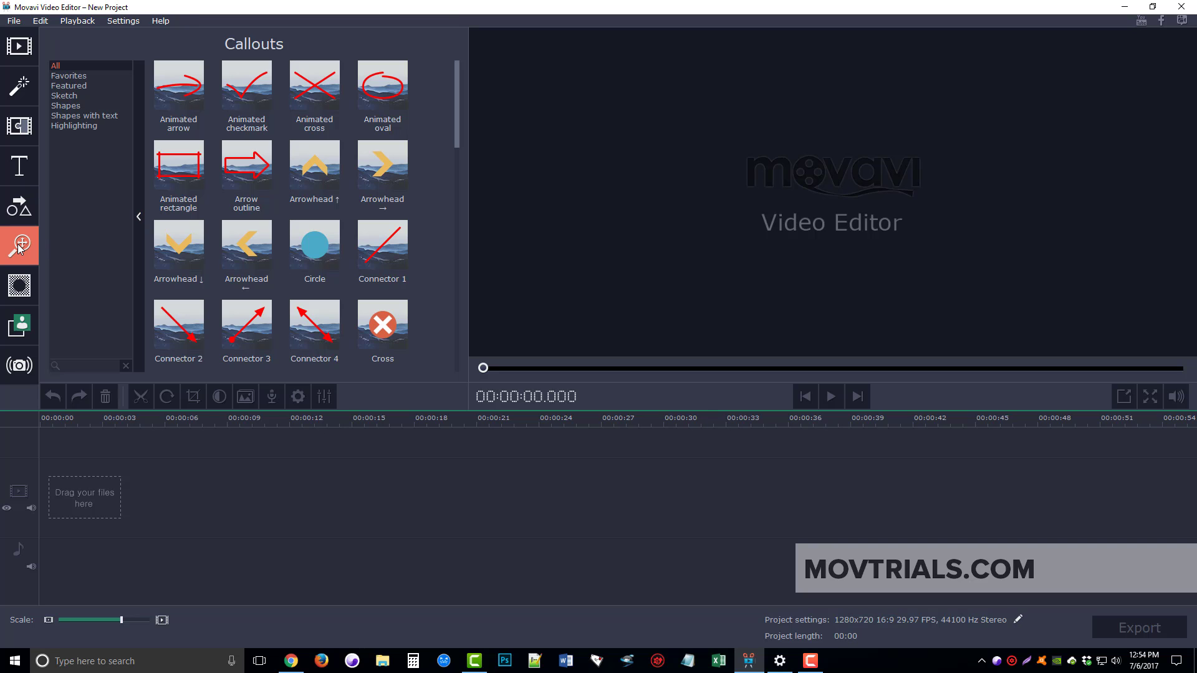
click(19, 285)
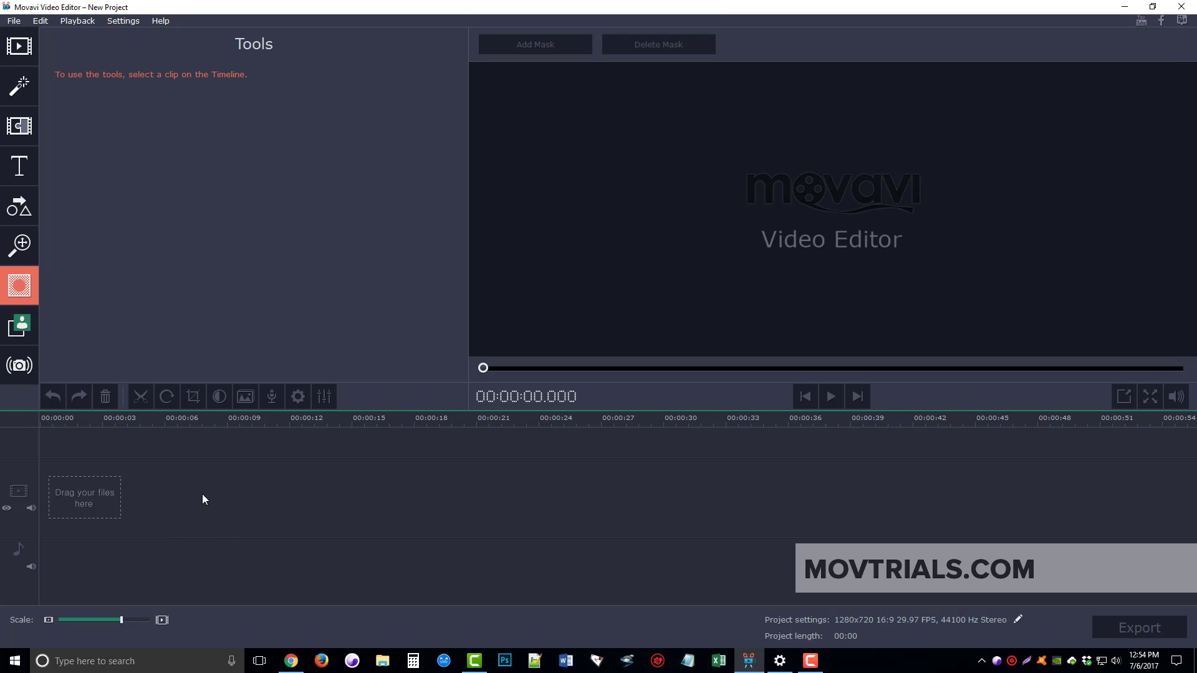
click(28, 323)
click(18, 378)
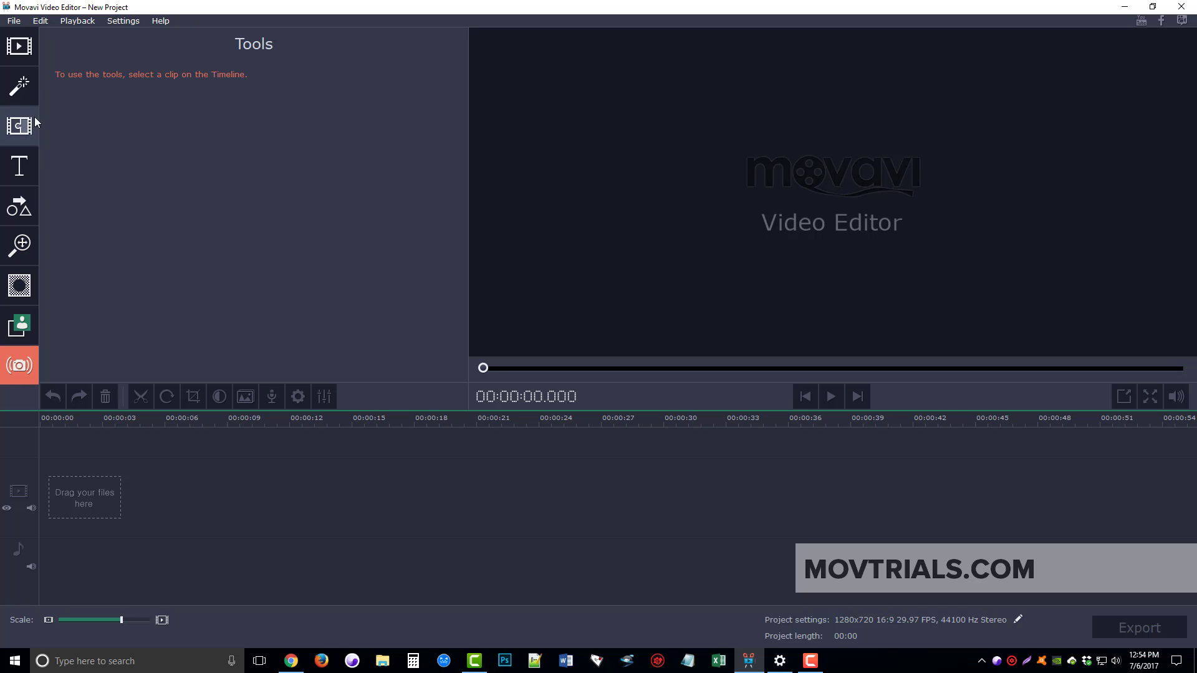
Step: Browse the built-in sounds, music, sample videos and backgrounds available for import, and return to the own-files import options
click(19, 50)
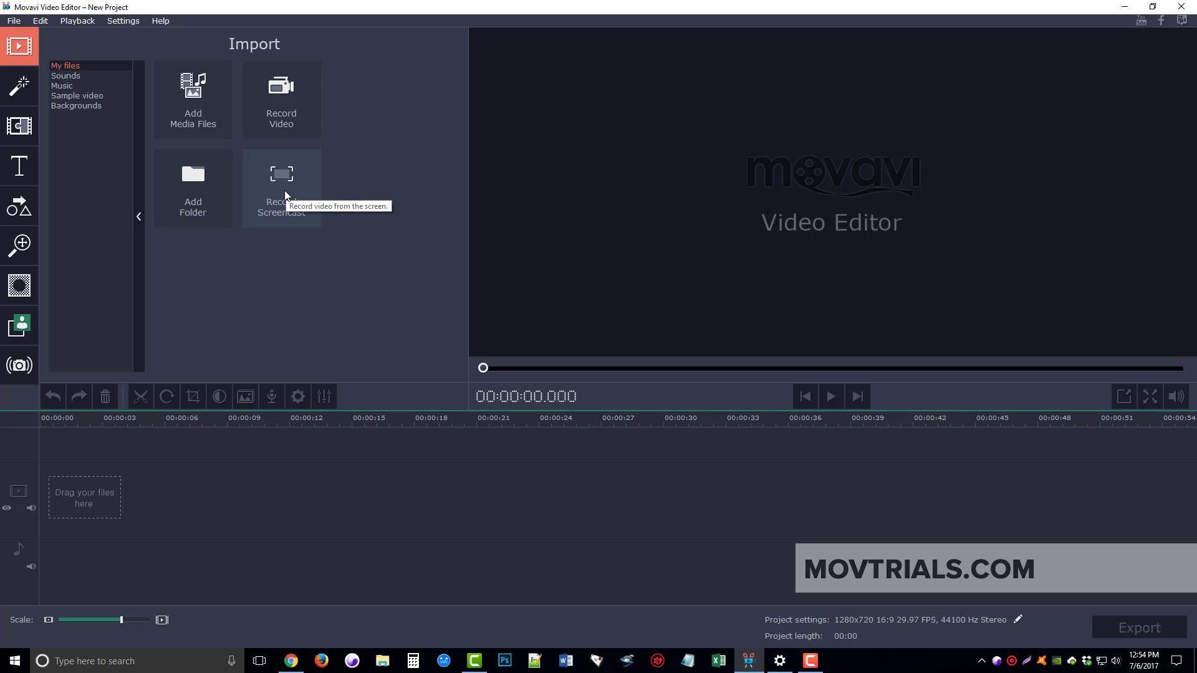
click(65, 76)
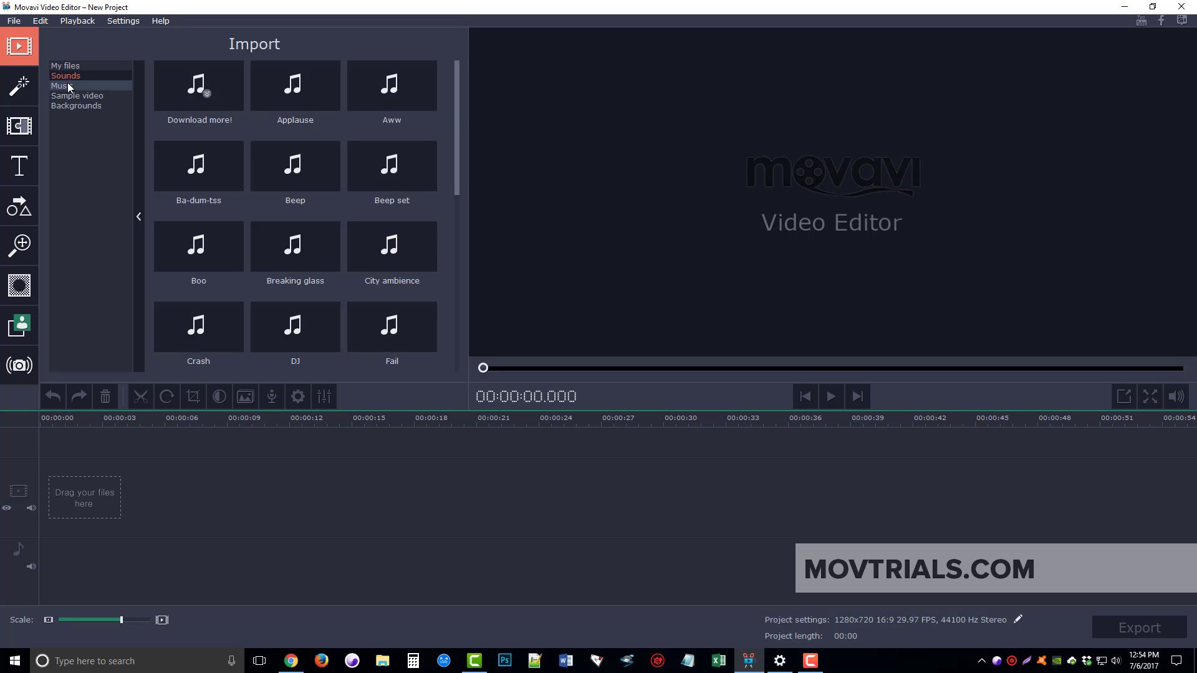
click(68, 85)
click(68, 96)
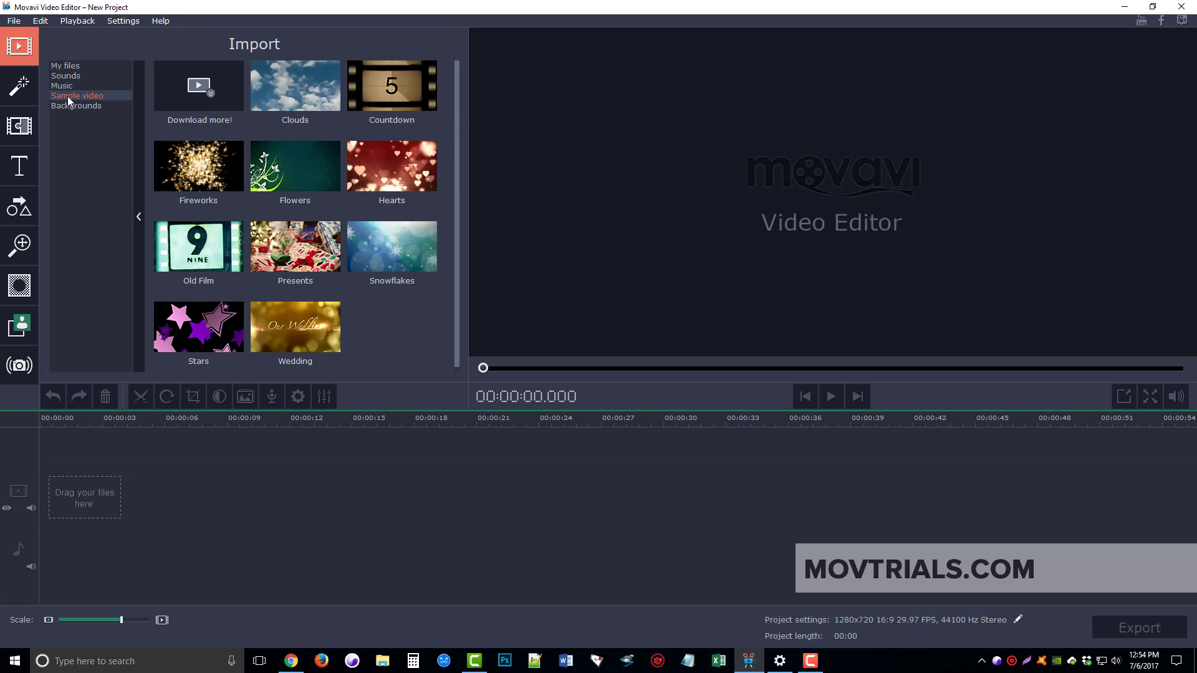
click(68, 106)
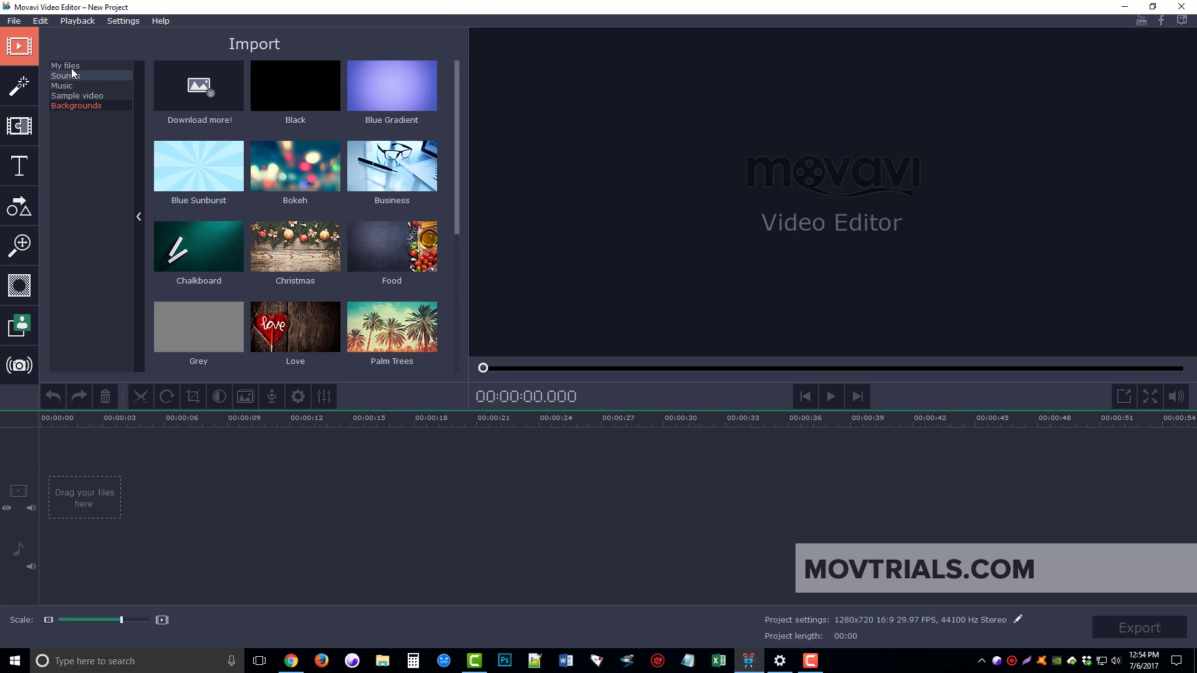
click(71, 66)
click(65, 76)
click(62, 67)
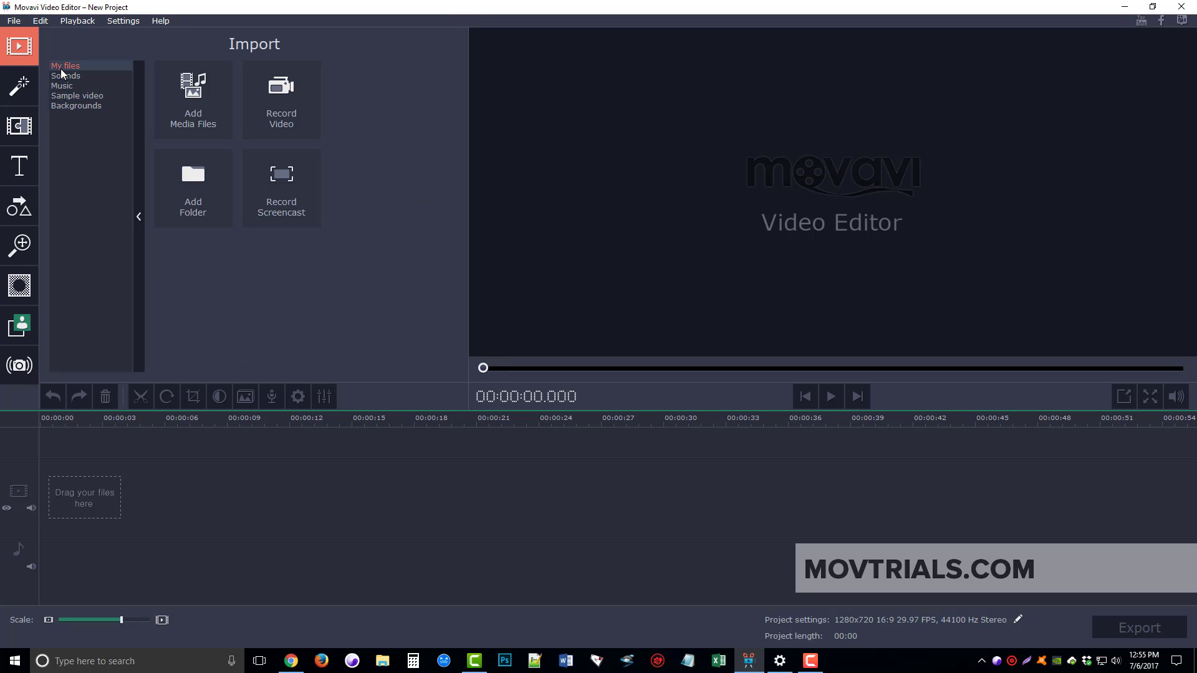
Step: Import photos 1 to 11 and the Beach - 2081, Beach - 7268 and Sea - 6159 videos from Desktop > Underwater Photo Shoot > JPEG
click(194, 115)
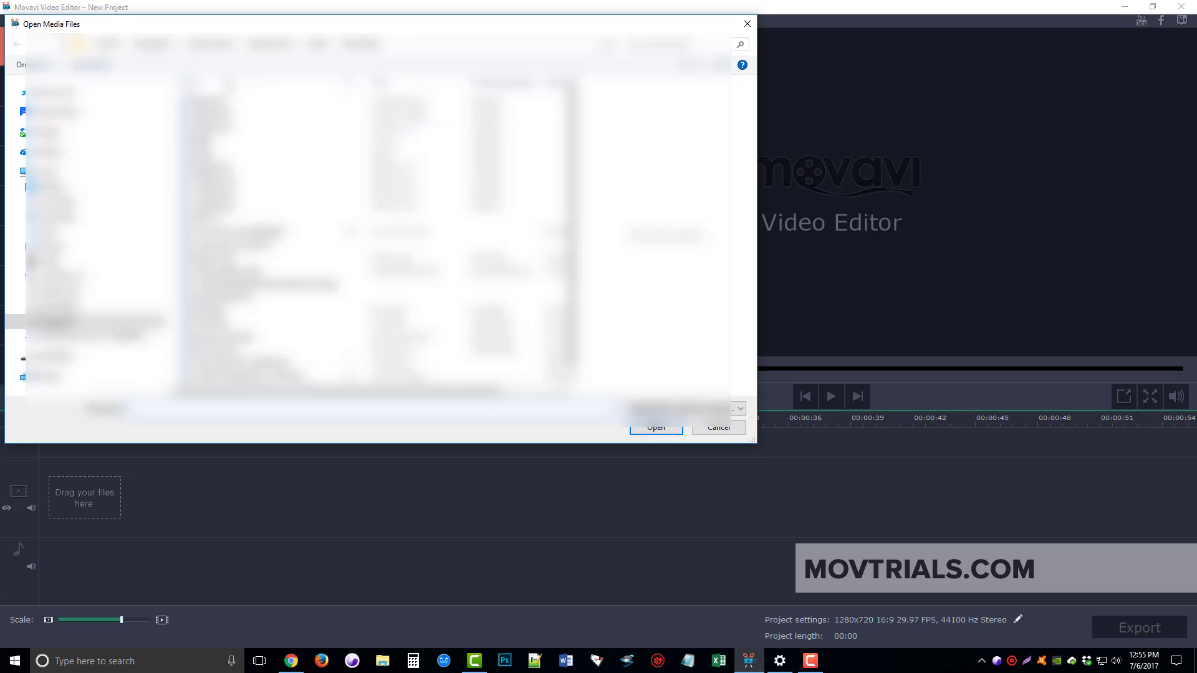
click(62, 93)
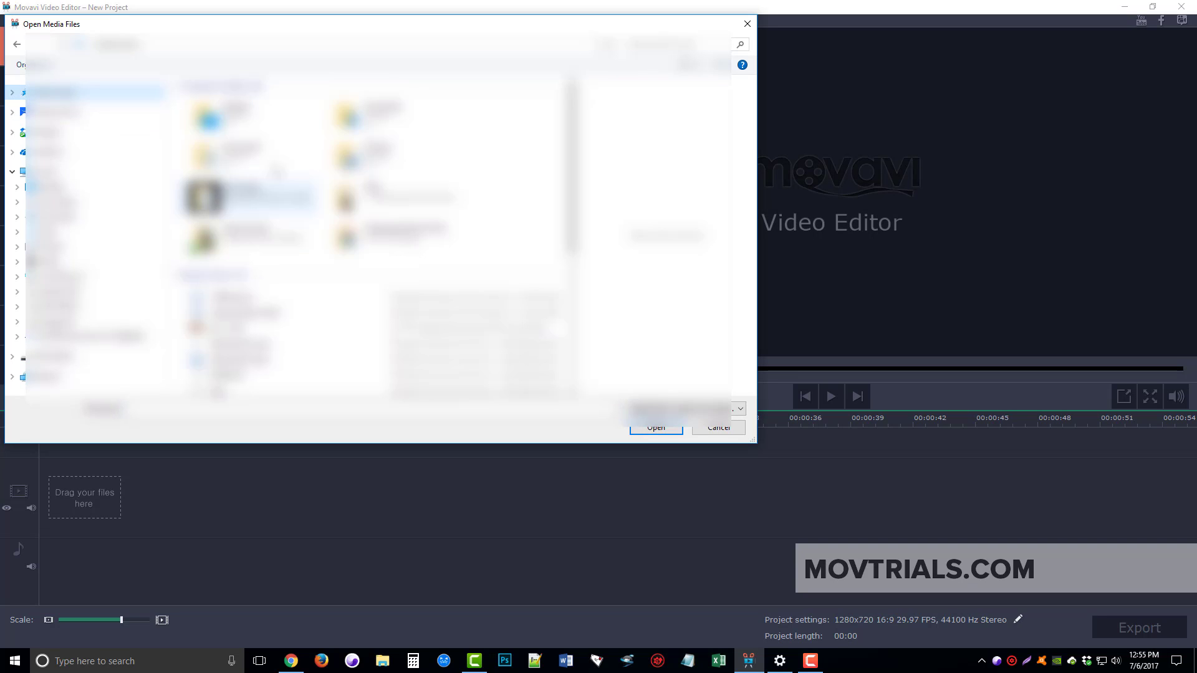
double_click(253, 115)
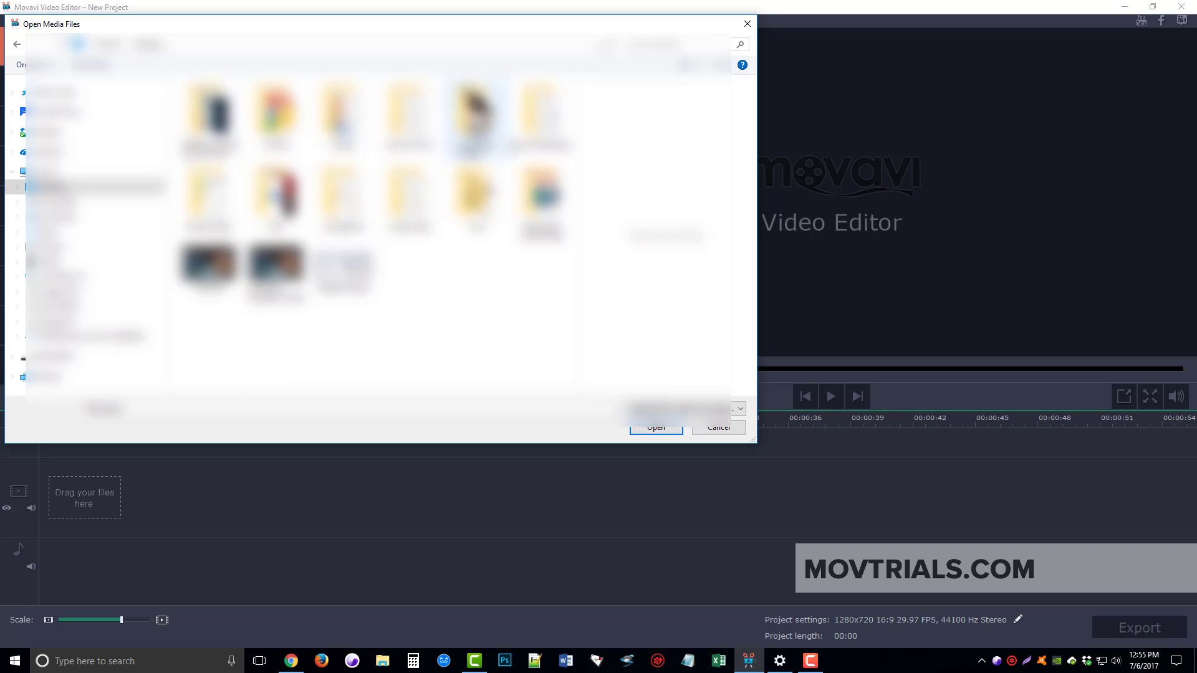
double_click(541, 195)
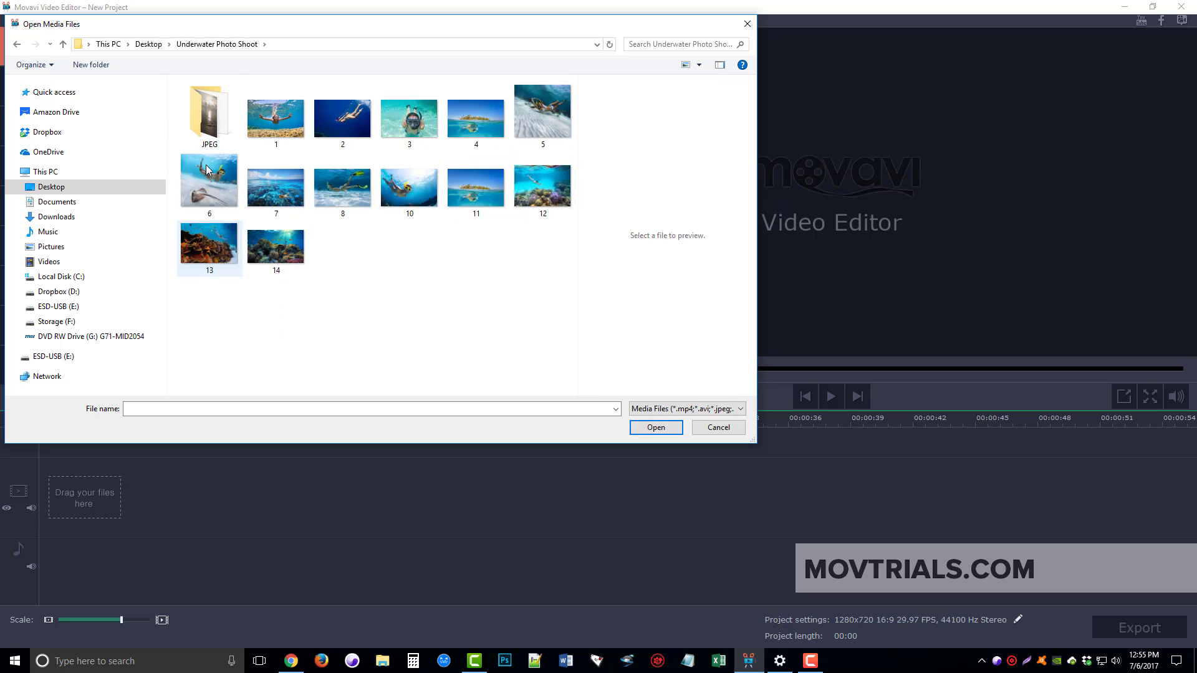
double_click(210, 114)
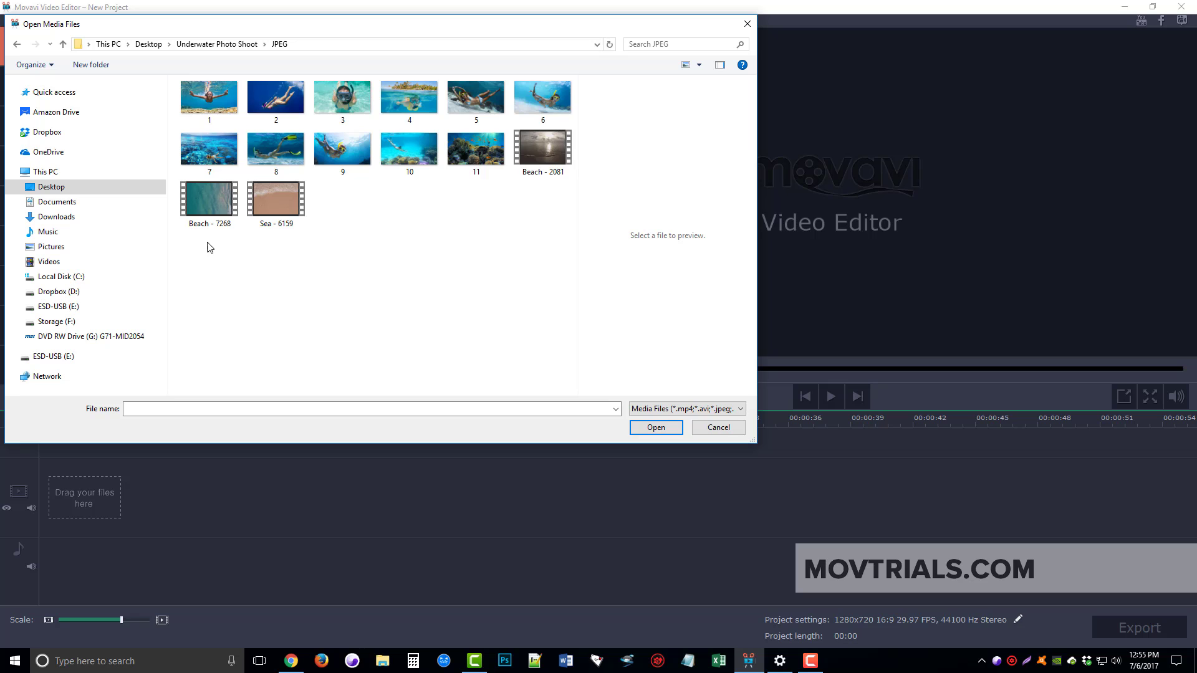
drag(210, 247, 564, 104)
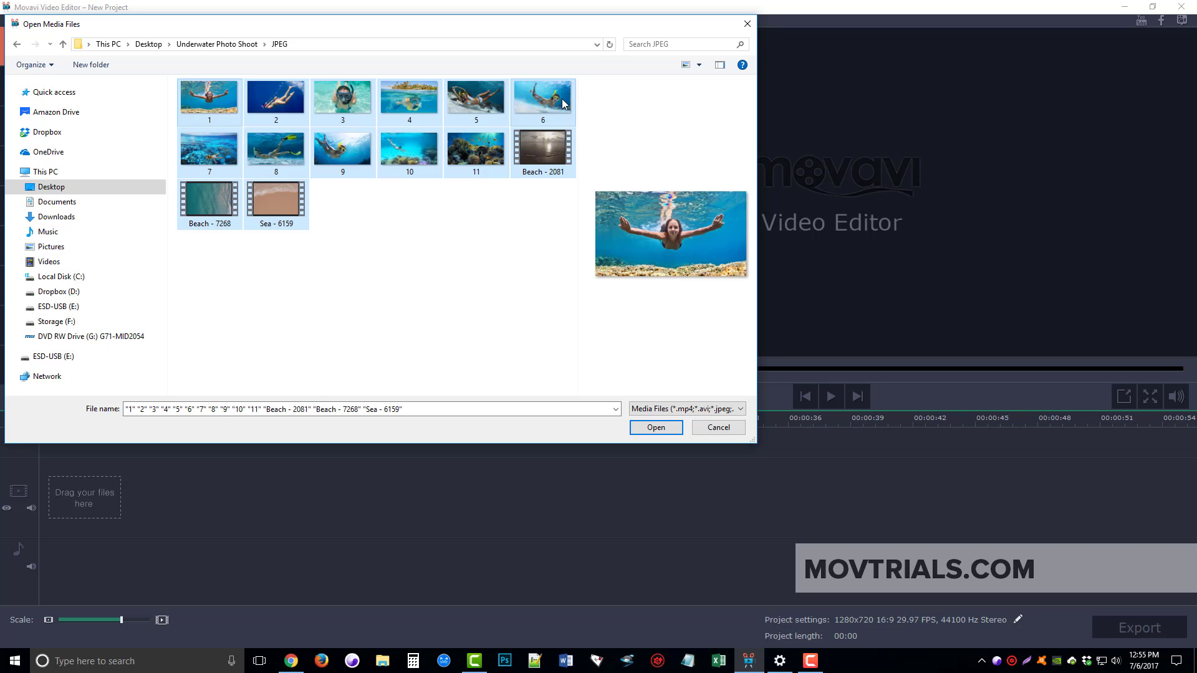
click(656, 426)
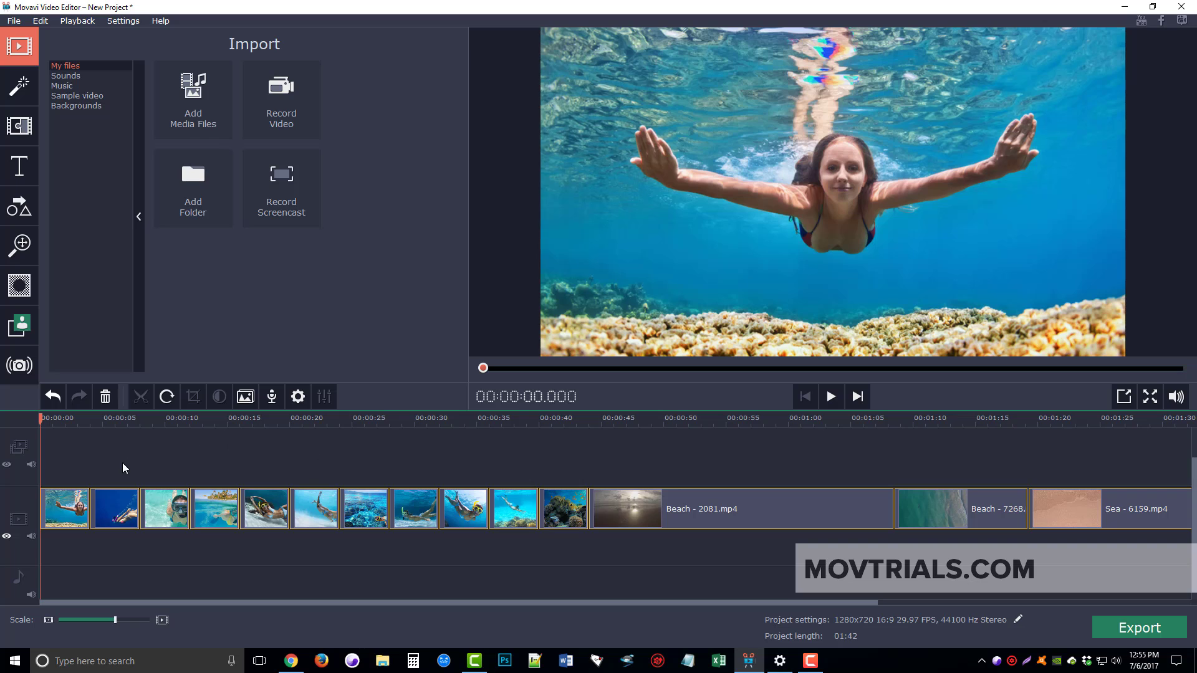
Step: Preview the imported clips and move the Sea - 6159.mp4 clip to the start of the timeline, ahead of the first photo
click(476, 510)
key(Home)
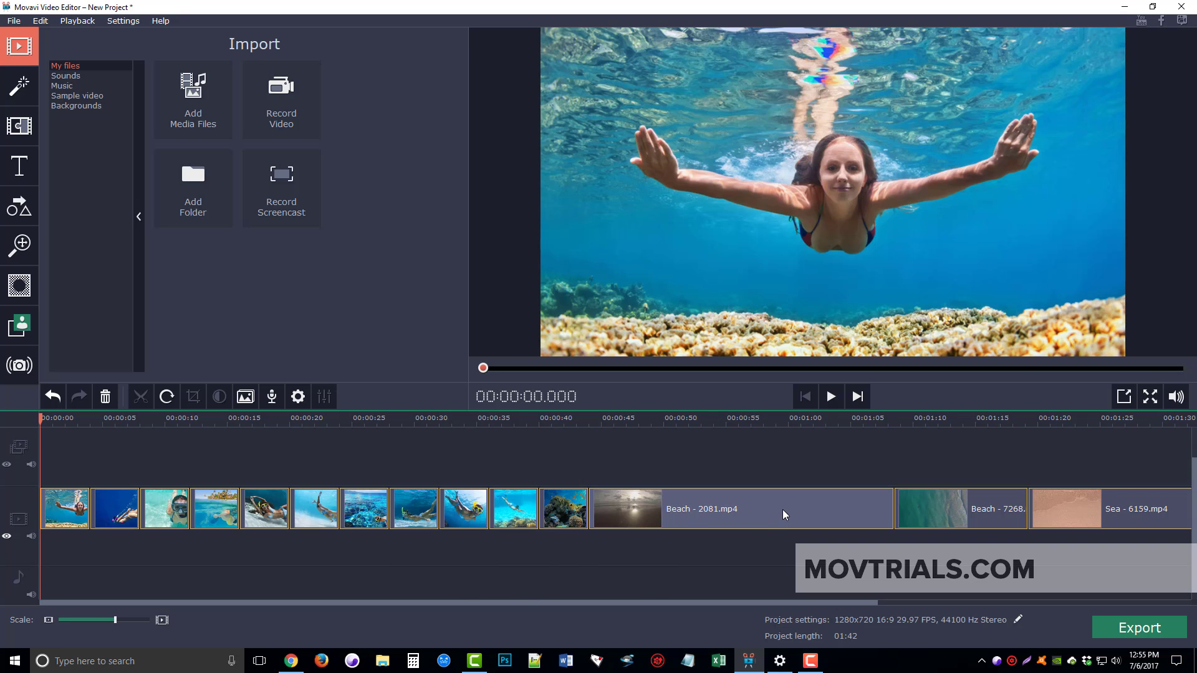
click(754, 506)
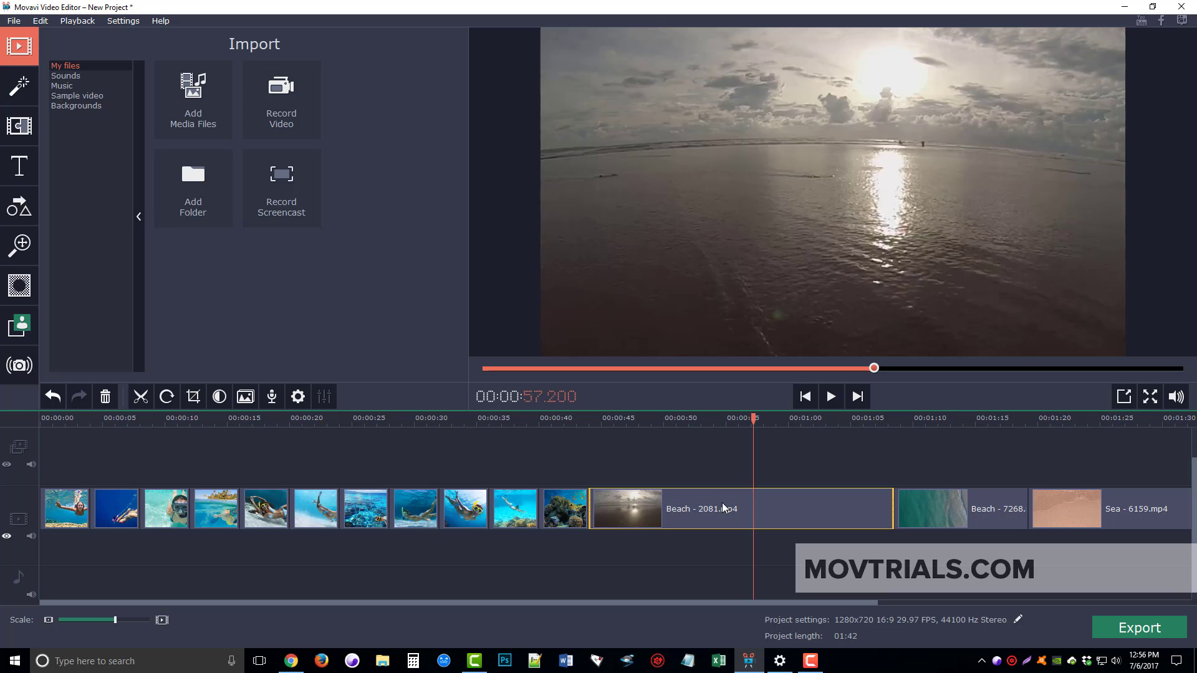
click(1064, 507)
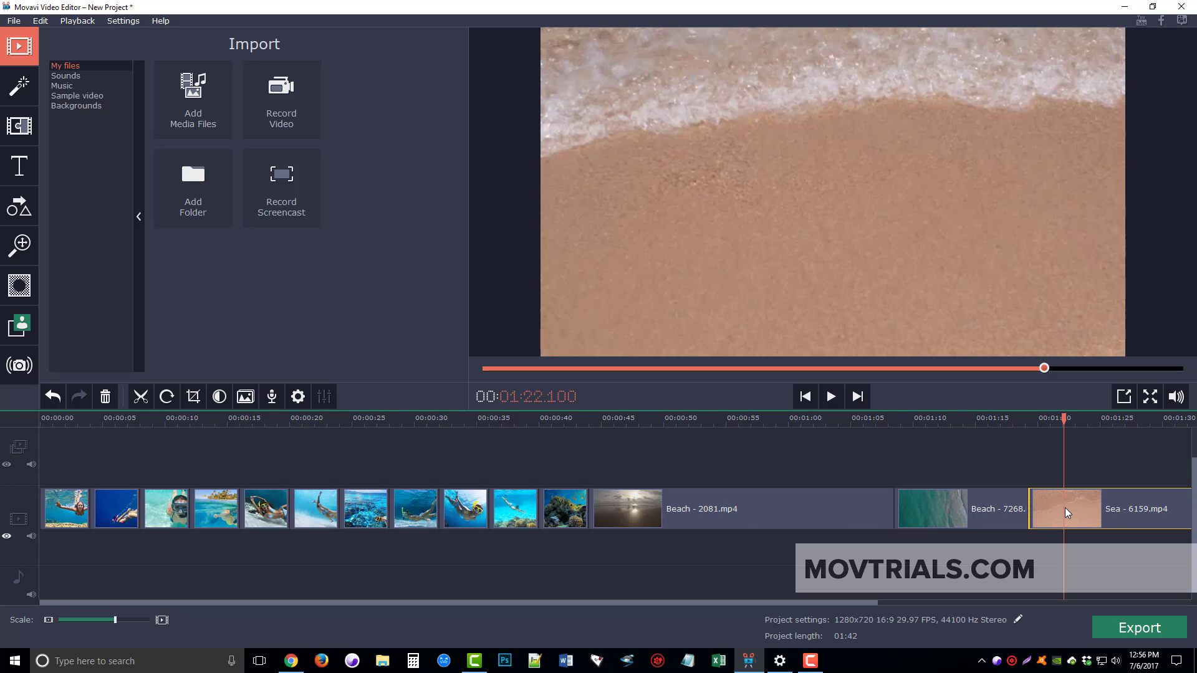
click(1091, 508)
drag(1090, 507, 111, 507)
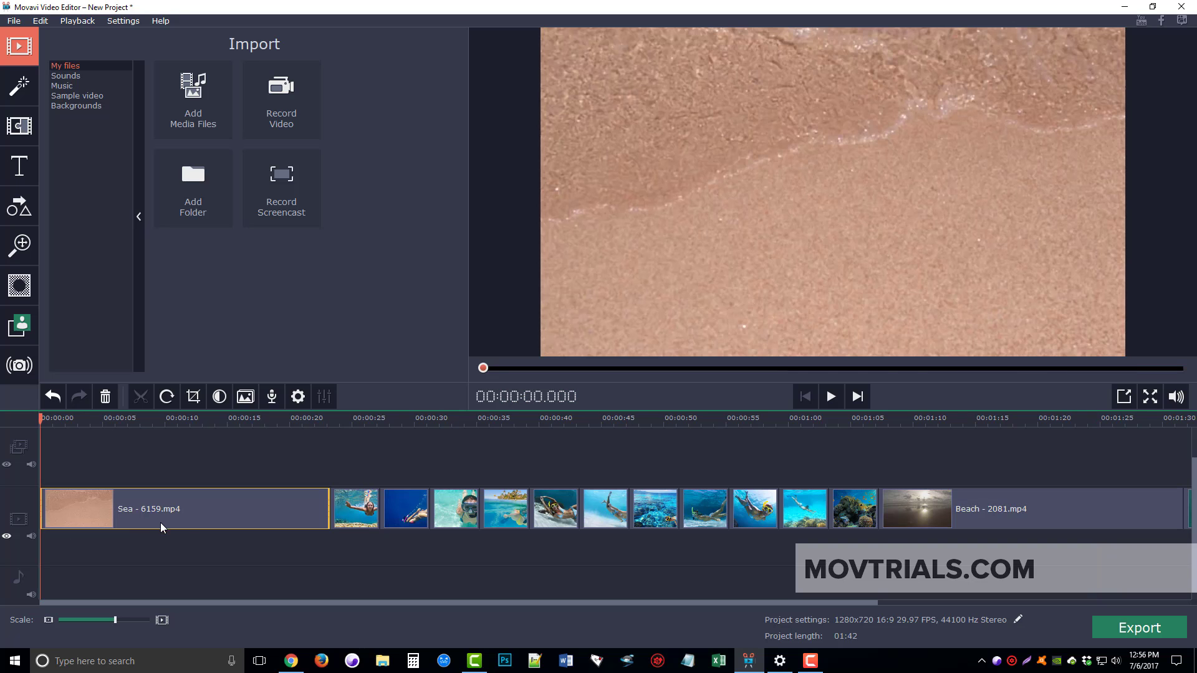
Step: Split the Sea - 6159.mp4 clip at 00:00:08.300 and delete the part after the cut
drag(41, 418, 143, 419)
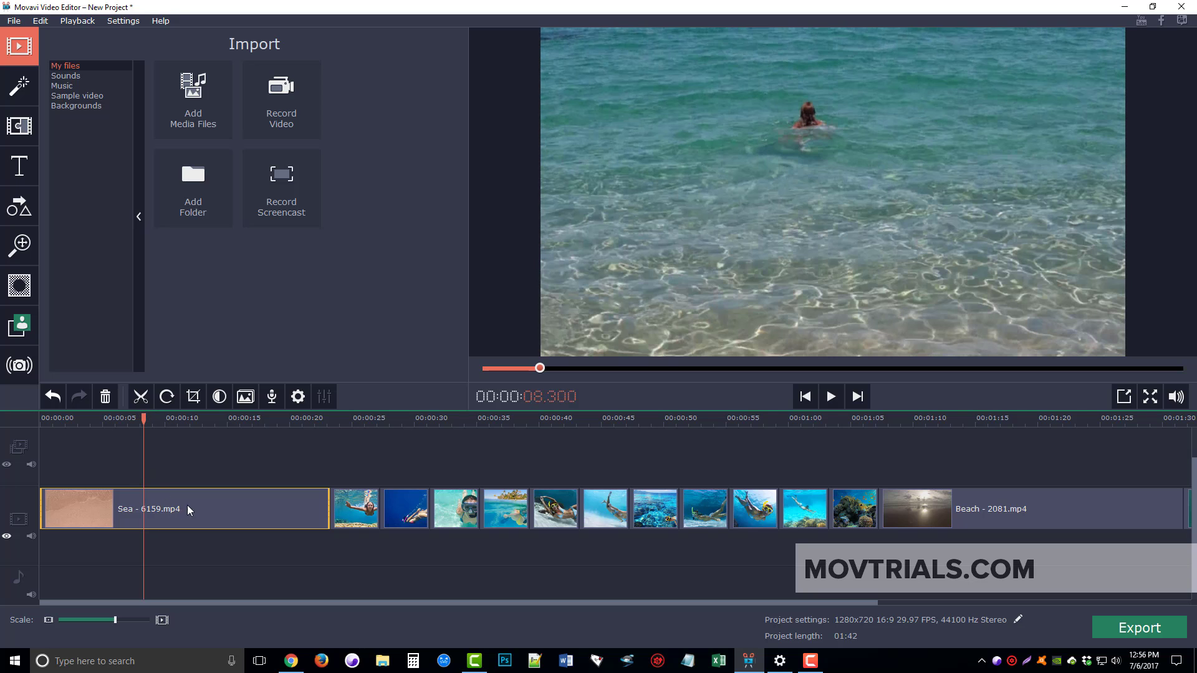
click(202, 507)
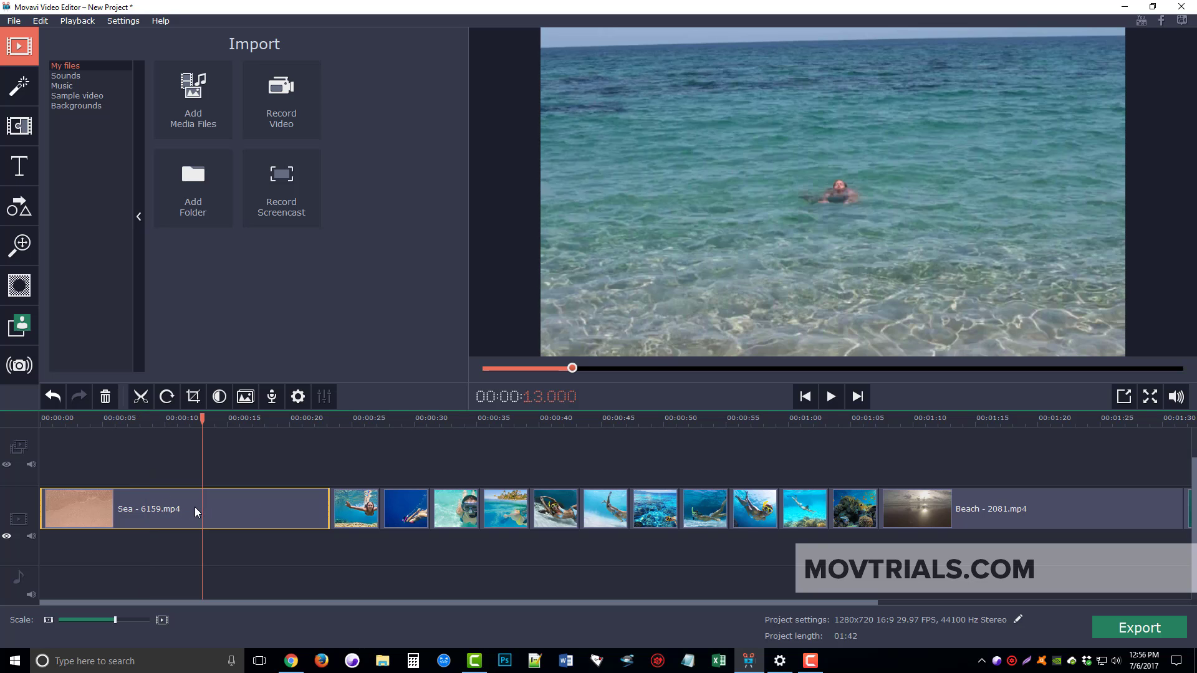
click(155, 503)
click(143, 496)
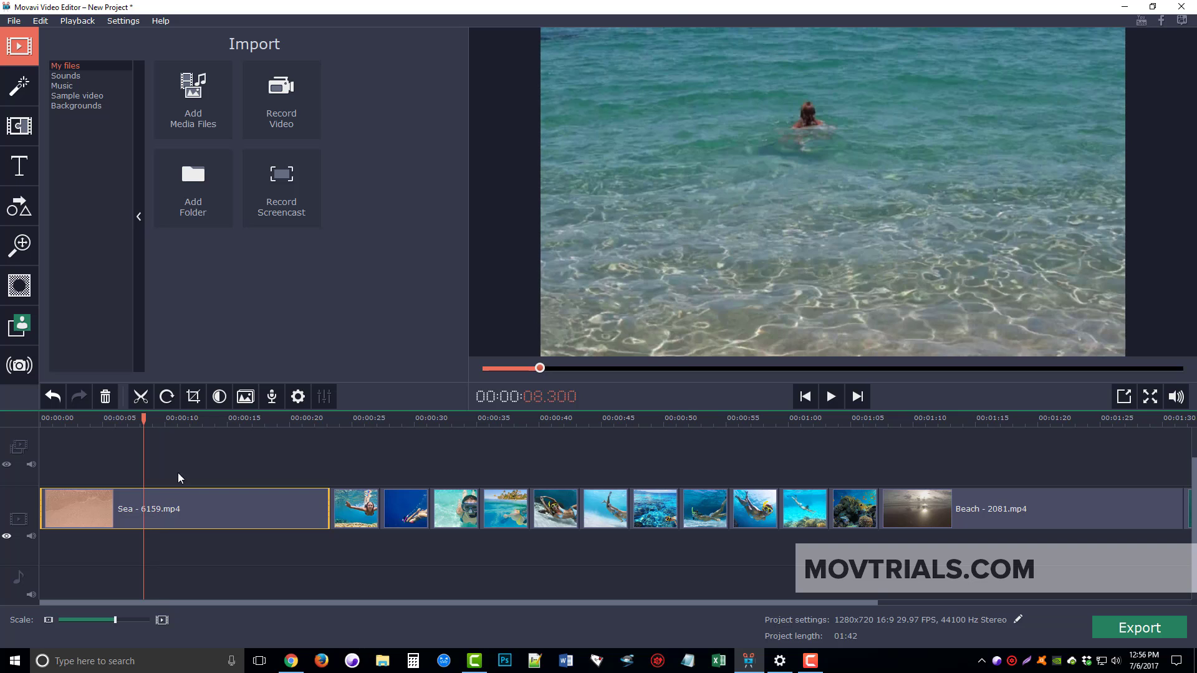
click(141, 396)
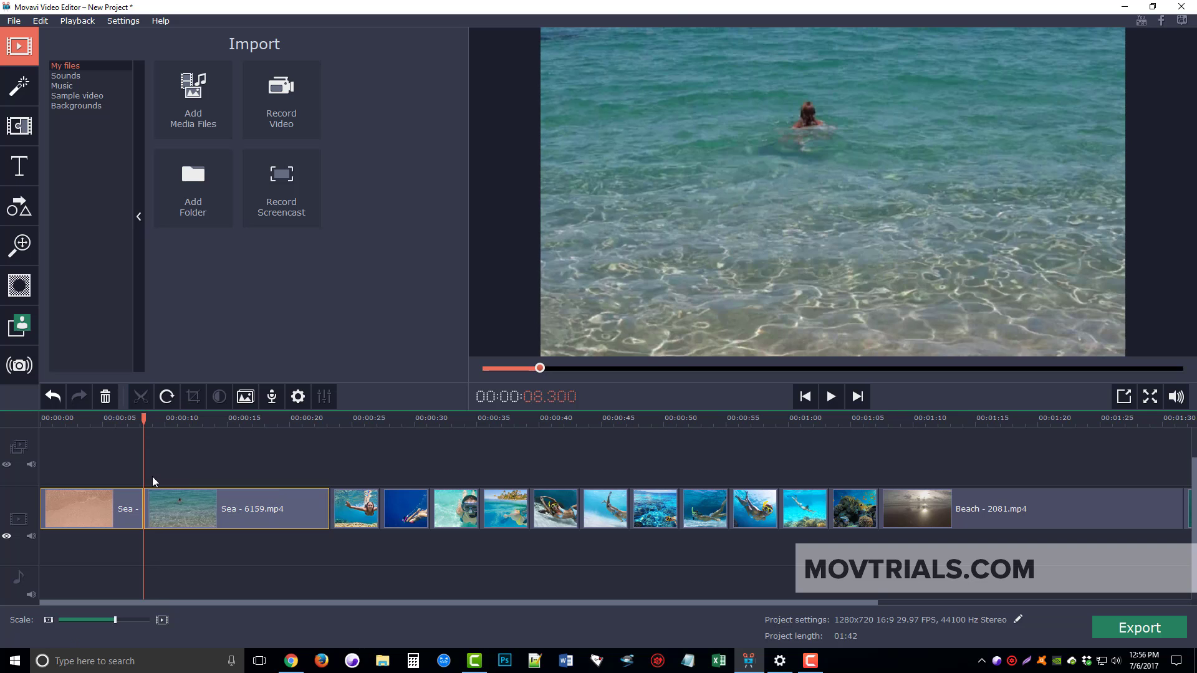
click(208, 509)
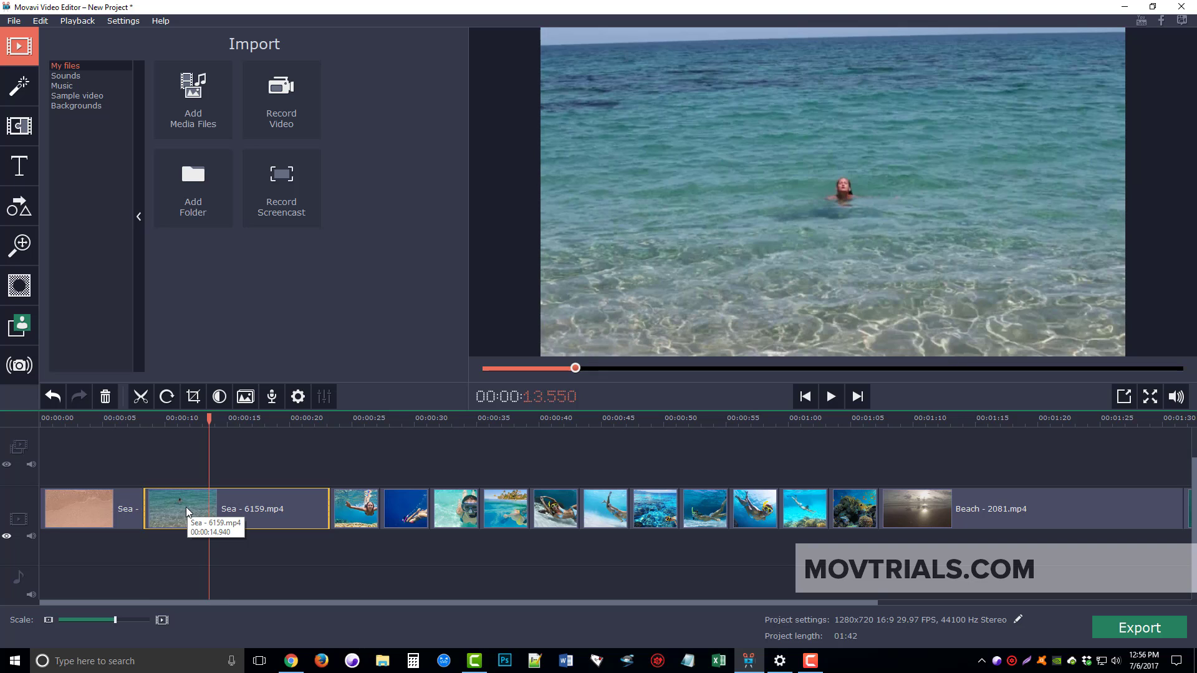
key(Delete)
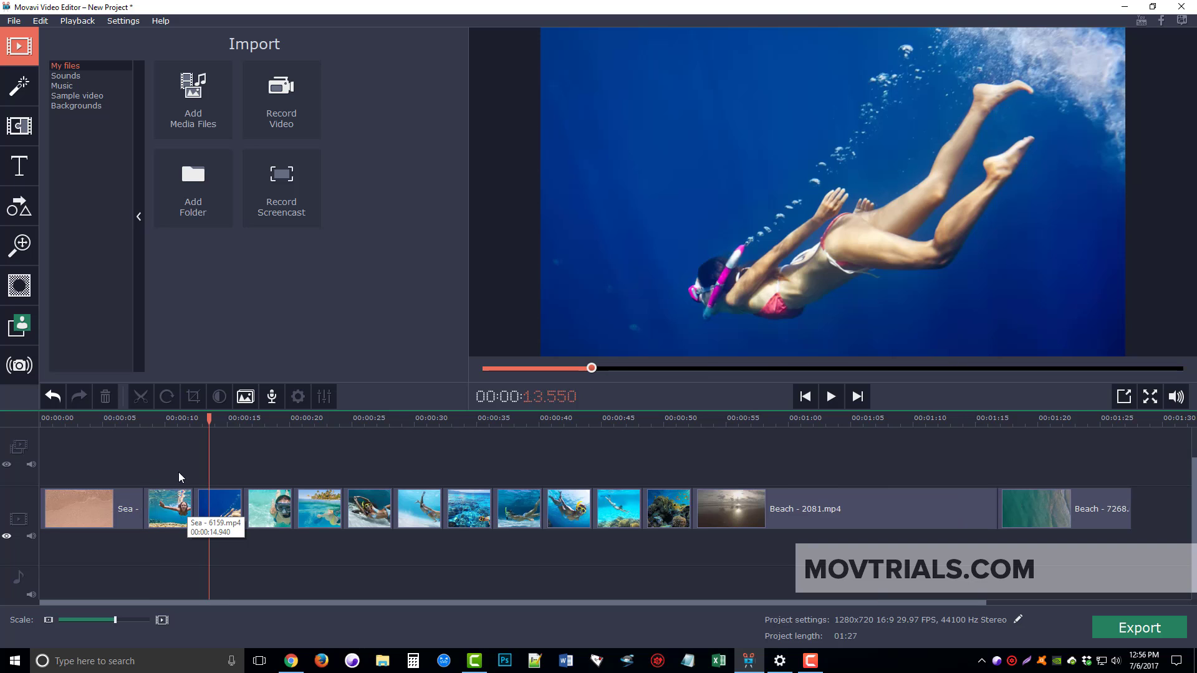
Step: Split the remaining Sea clip at 00:00:02.650, delete the part before the cut, and return the playhead to the start
drag(208, 421, 67, 418)
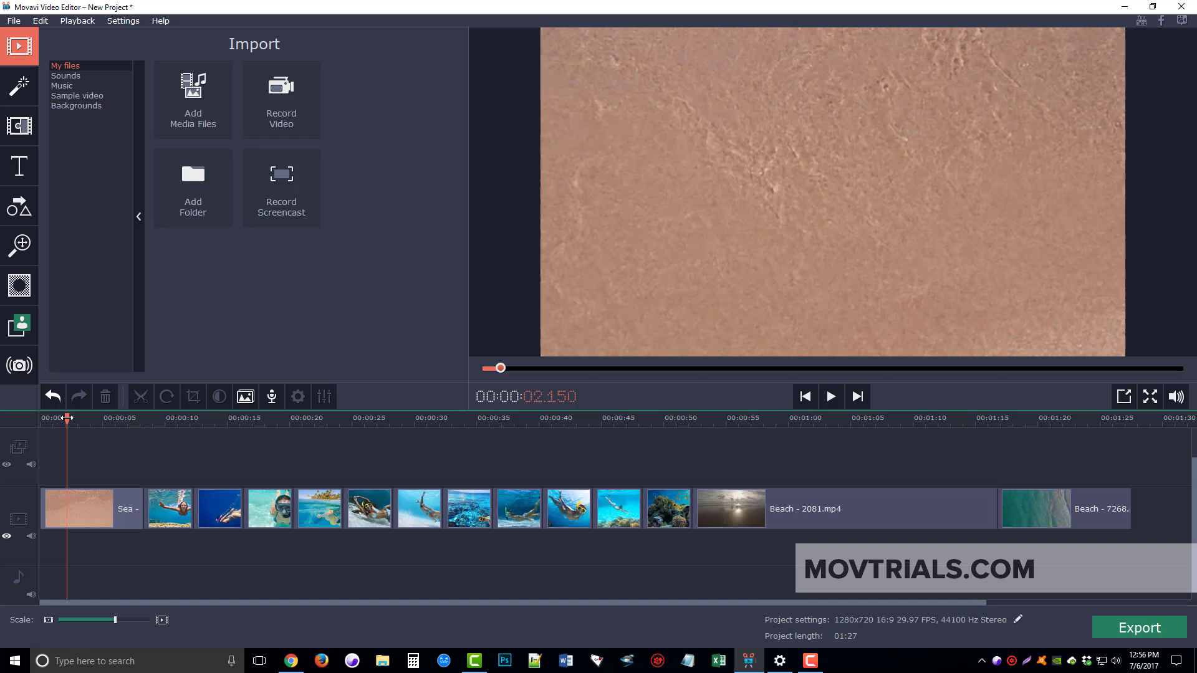
click(73, 511)
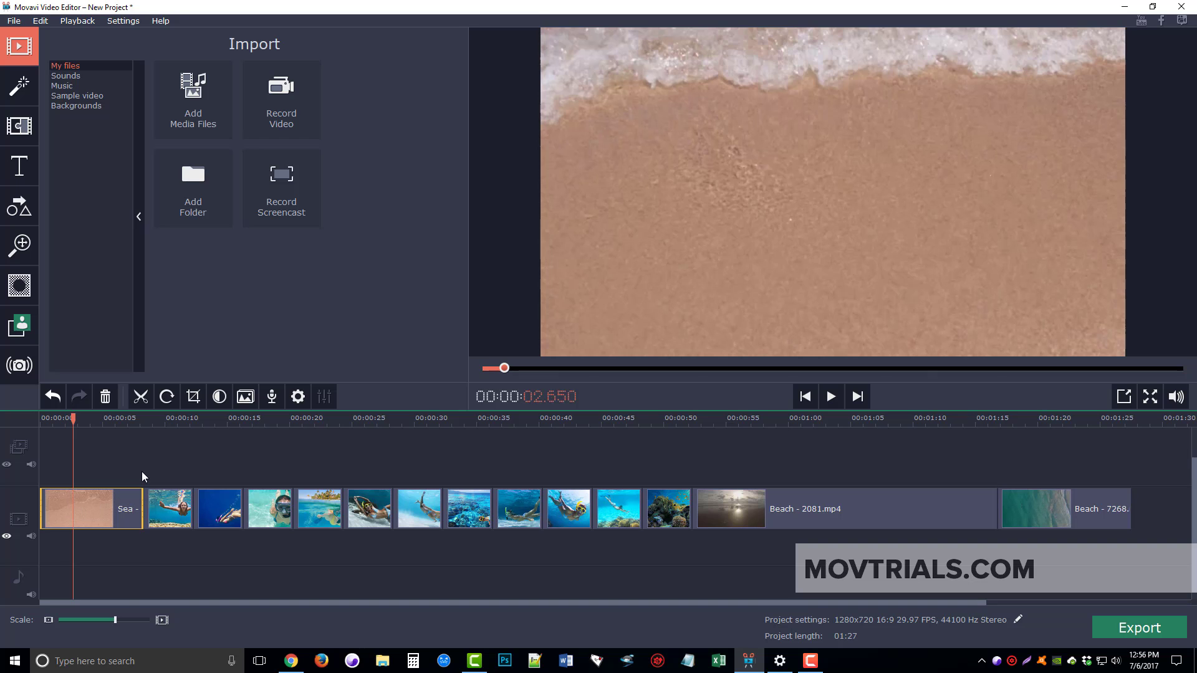
click(141, 396)
click(53, 503)
key(Delete)
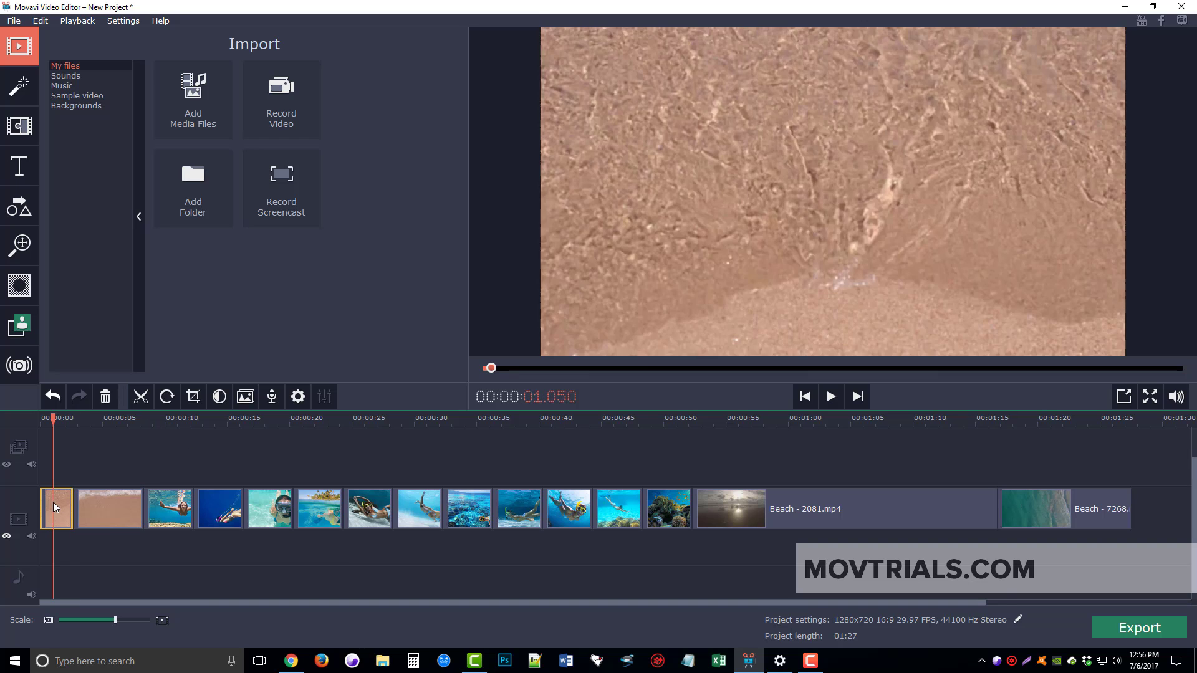
mouse_move(55, 418)
mouse_down()
mouse_move(92, 418)
mouse_move(33, 422)
mouse_up()
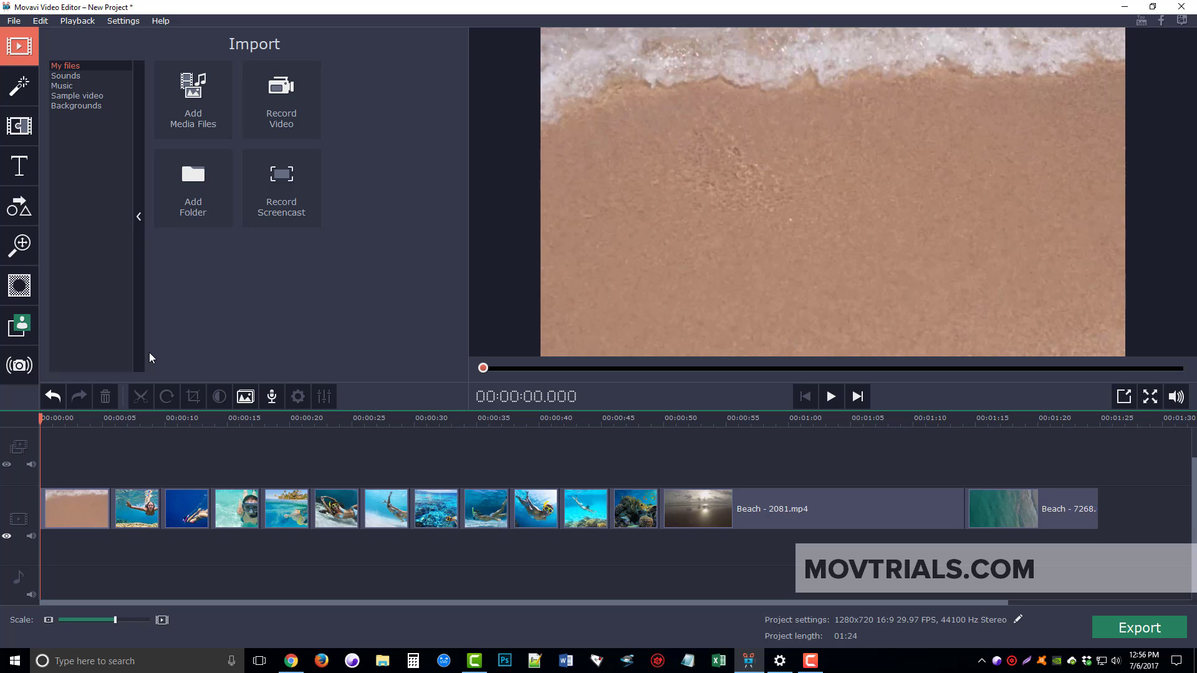
Step: Compare the Friendship and Hexagon title presets, add Friendship over the opening beach clip at the start of the timeline, and play it back
click(20, 167)
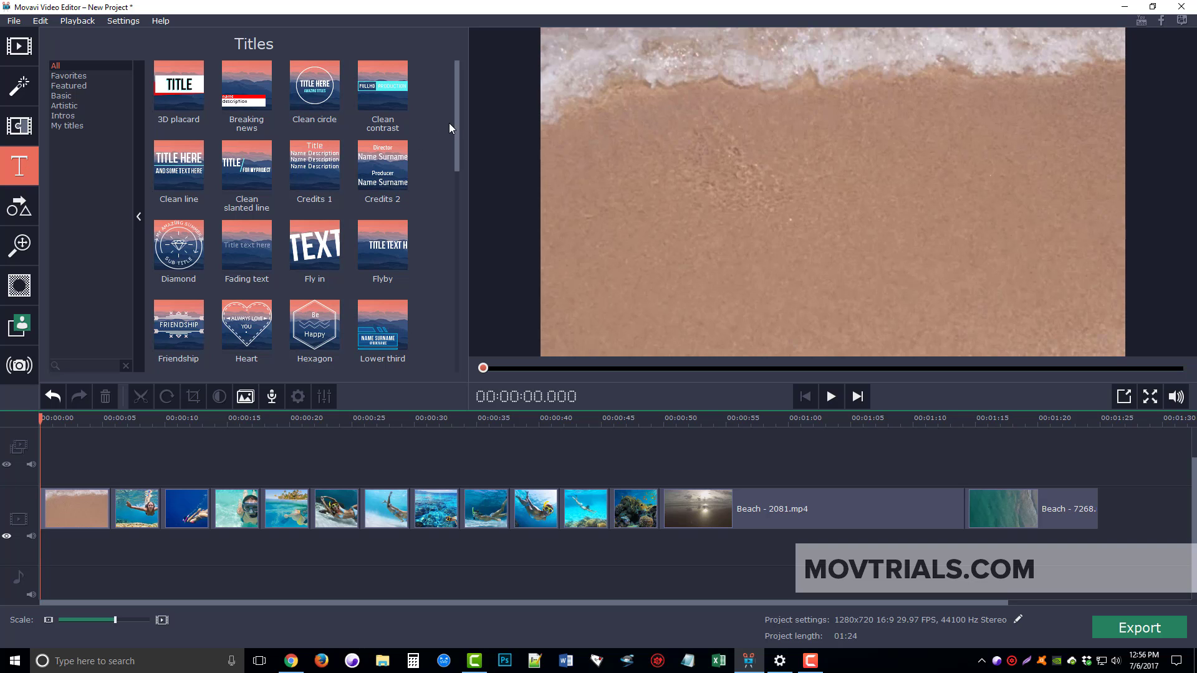
scroll(456, 131, down, 1)
drag(456, 131, 462, 260)
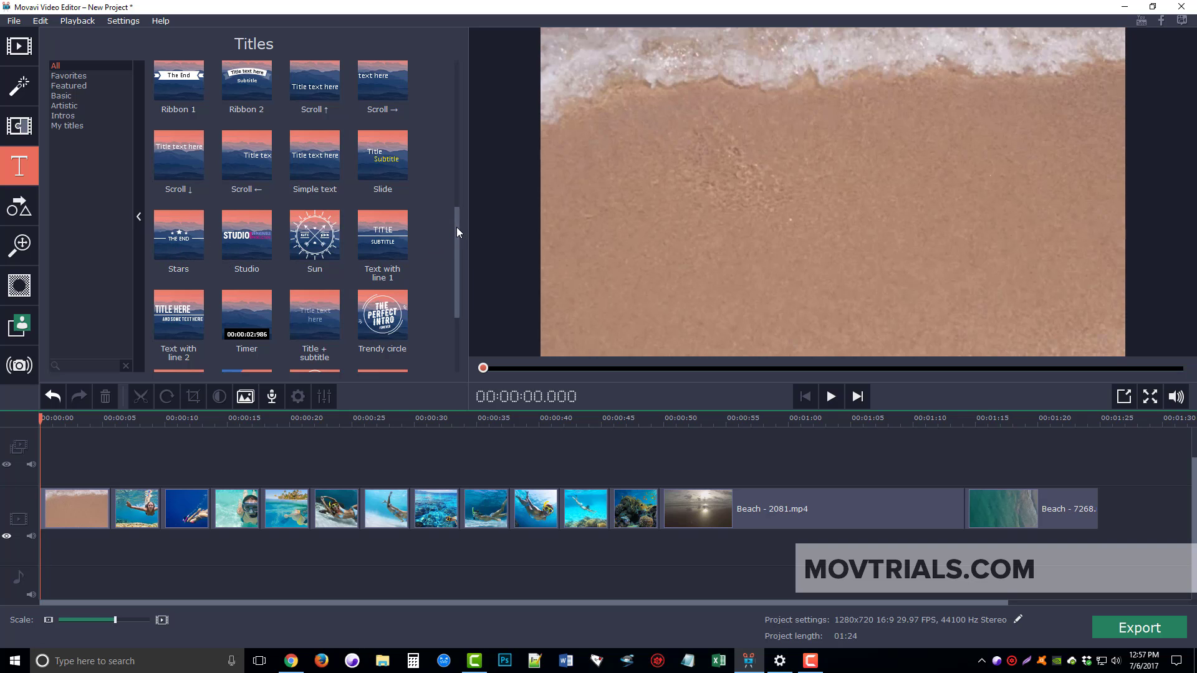
drag(457, 227, 469, 117)
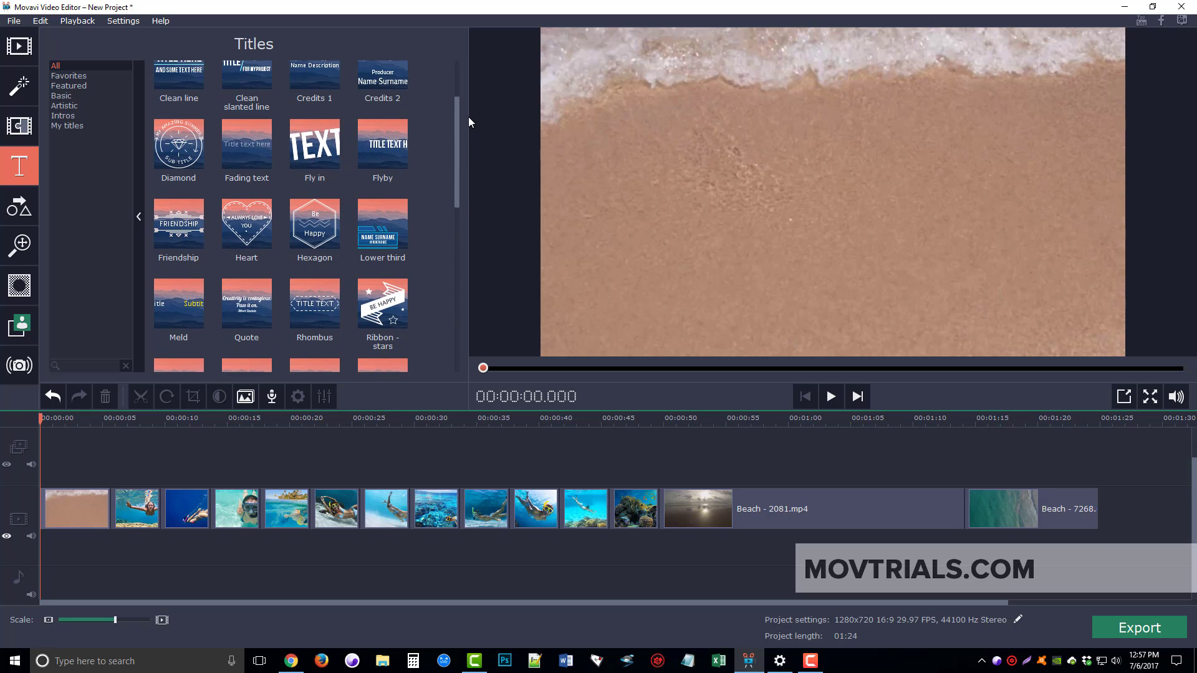
click(177, 230)
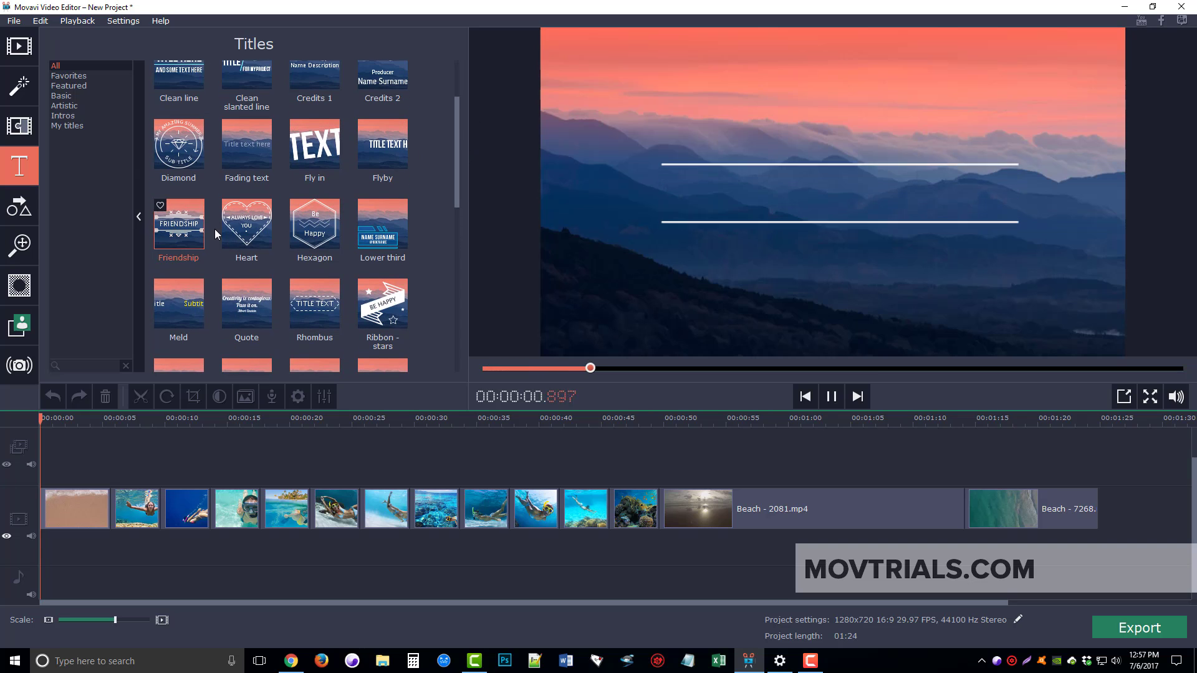
click(315, 224)
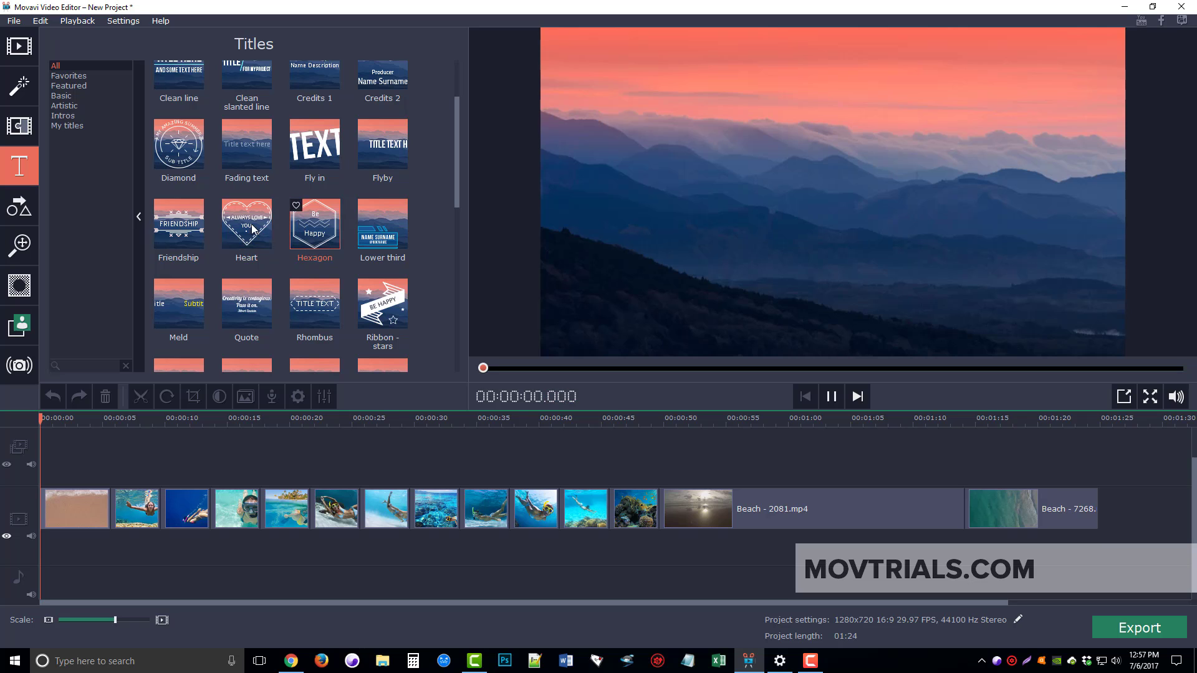
click(188, 226)
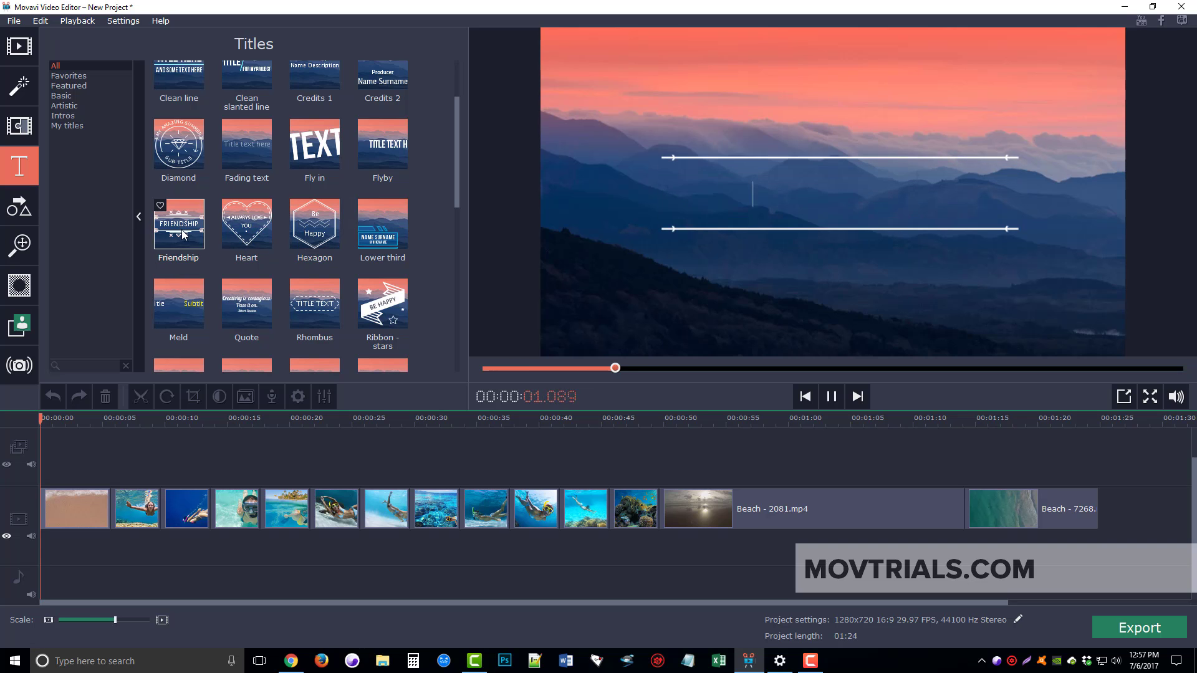
right_click(182, 232)
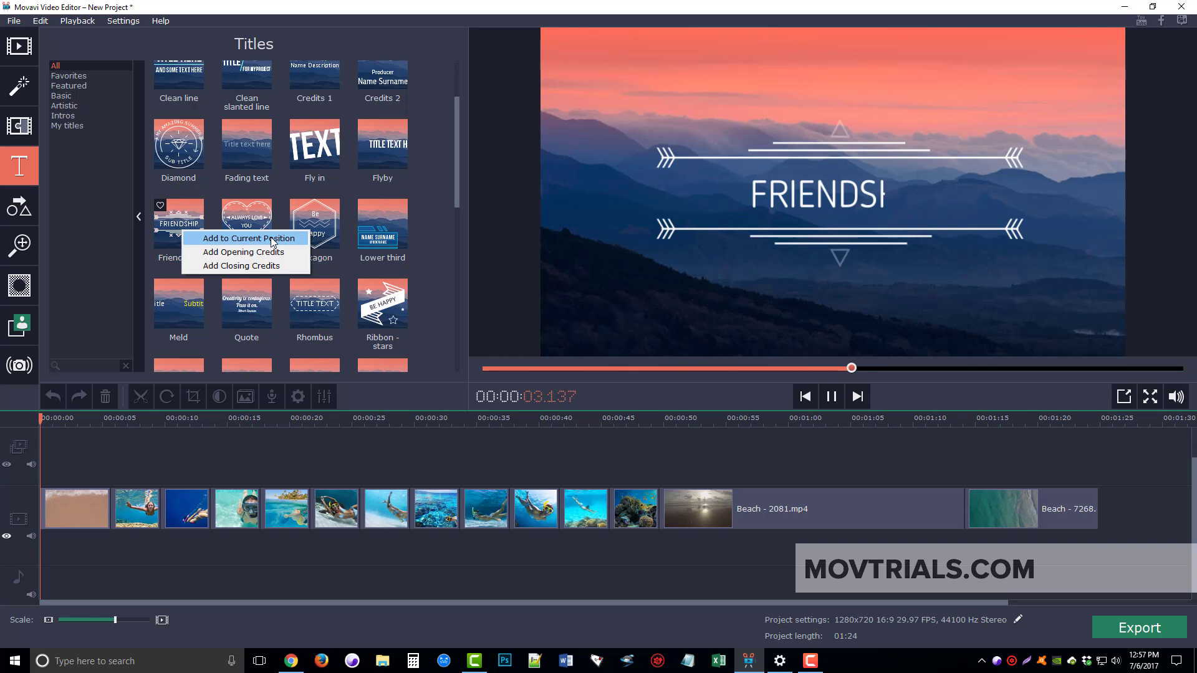
click(211, 243)
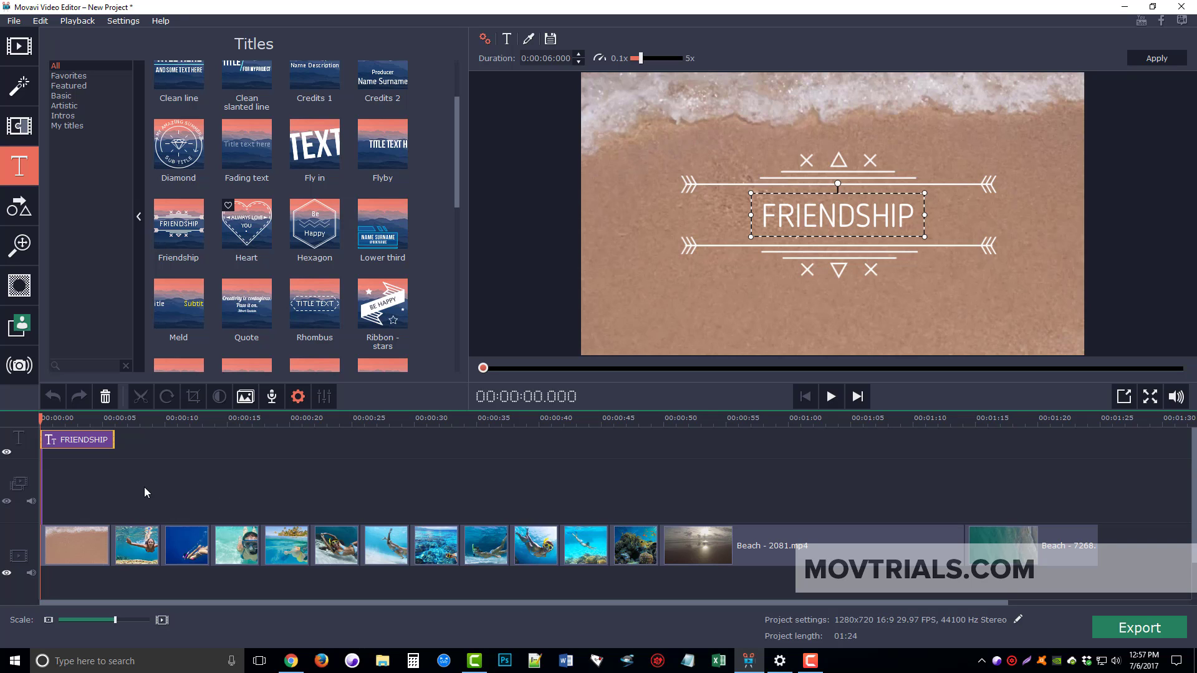
click(830, 397)
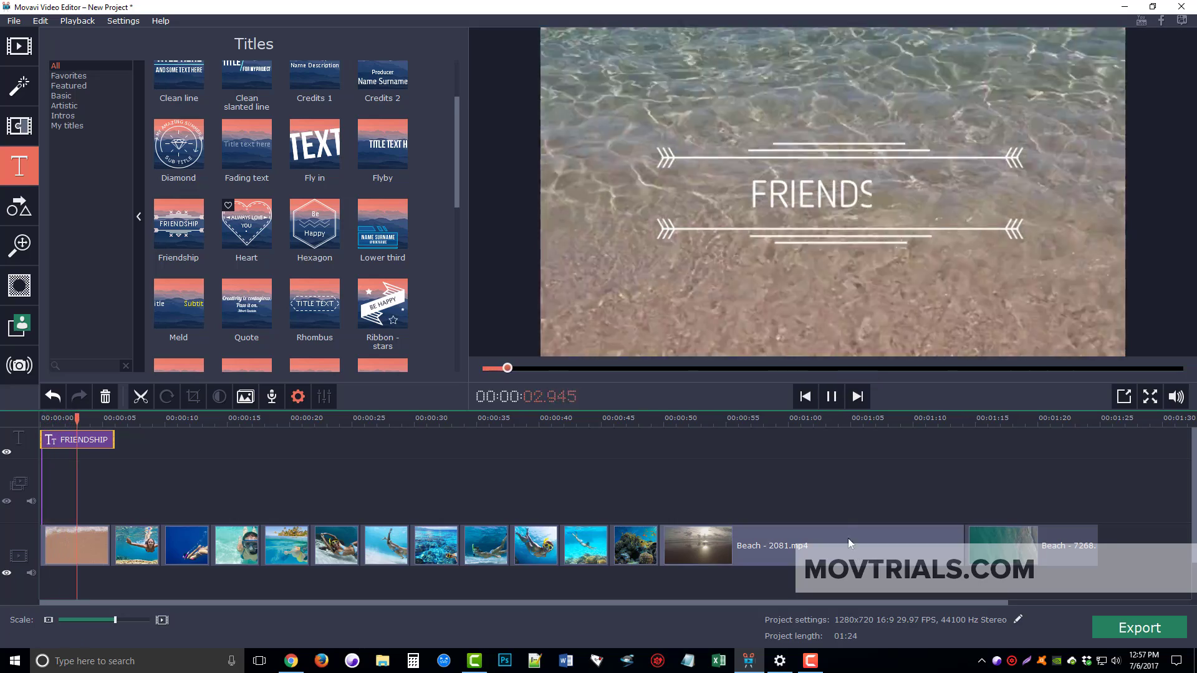
Step: Change the Friendship title's text to Photoshoot and play the opening from the start of the timeline
click(832, 397)
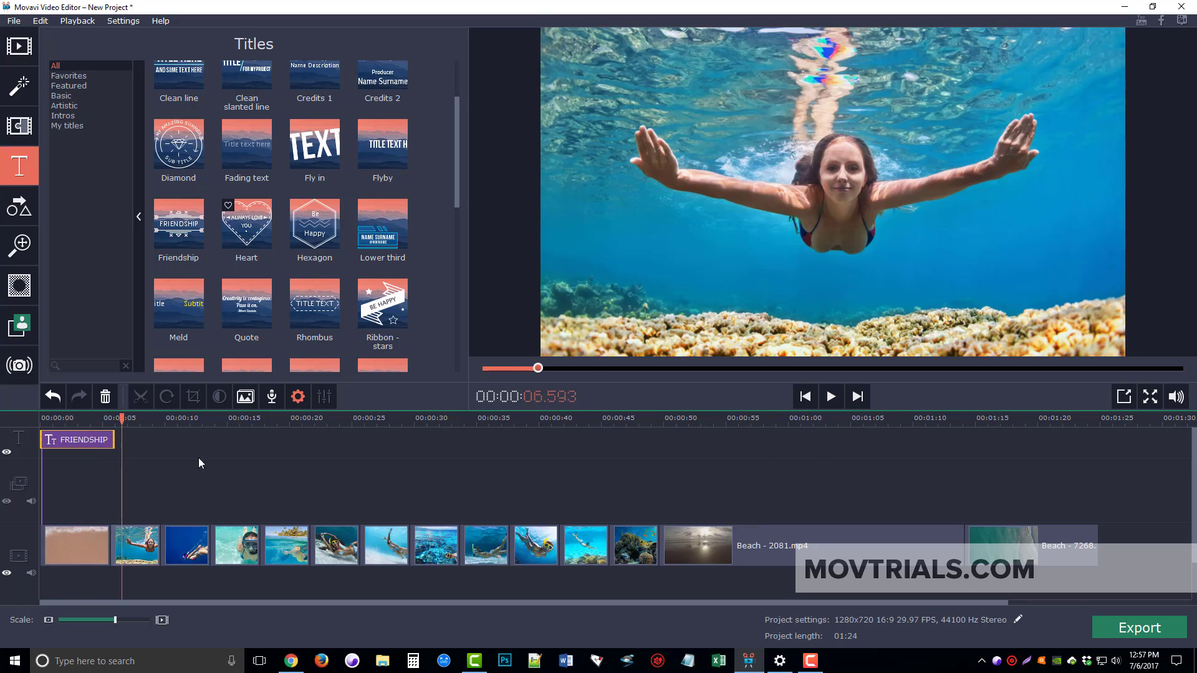
drag(120, 421, 86, 421)
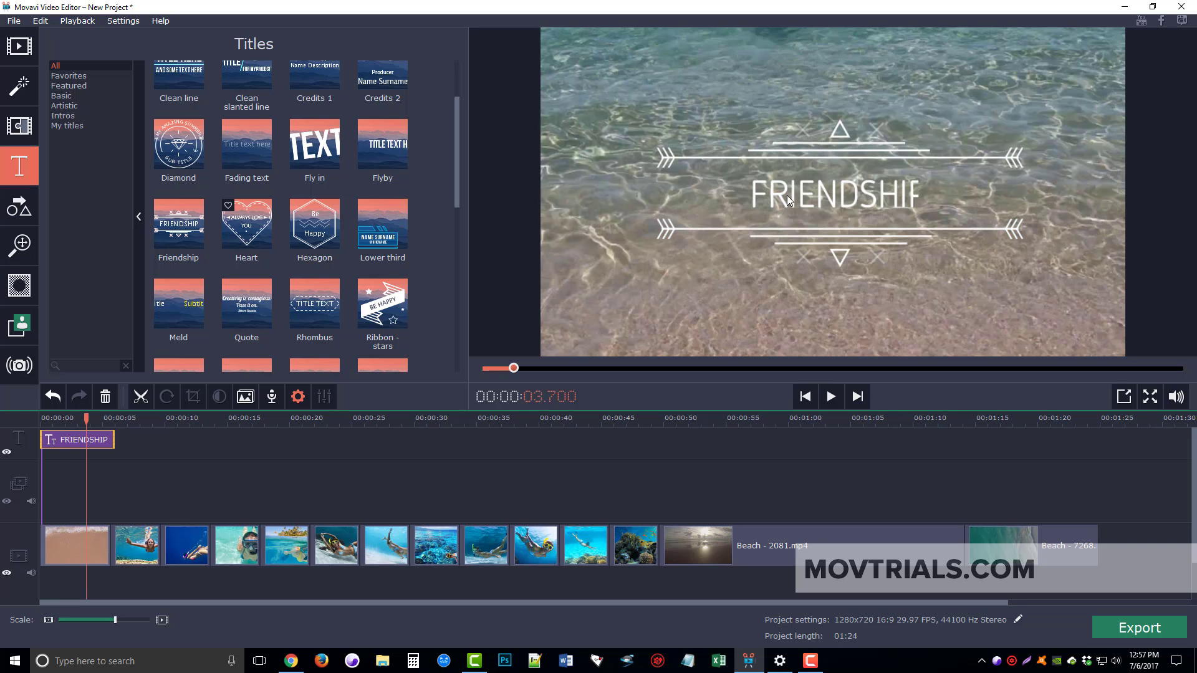
double_click(75, 439)
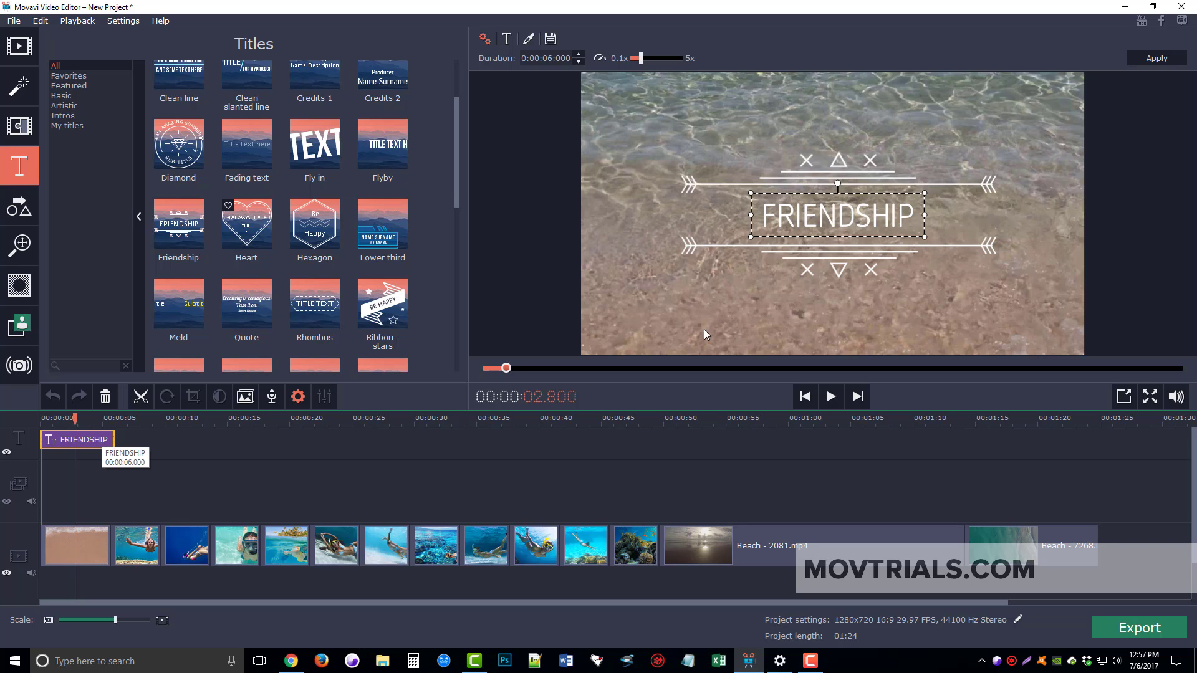
double_click(766, 218)
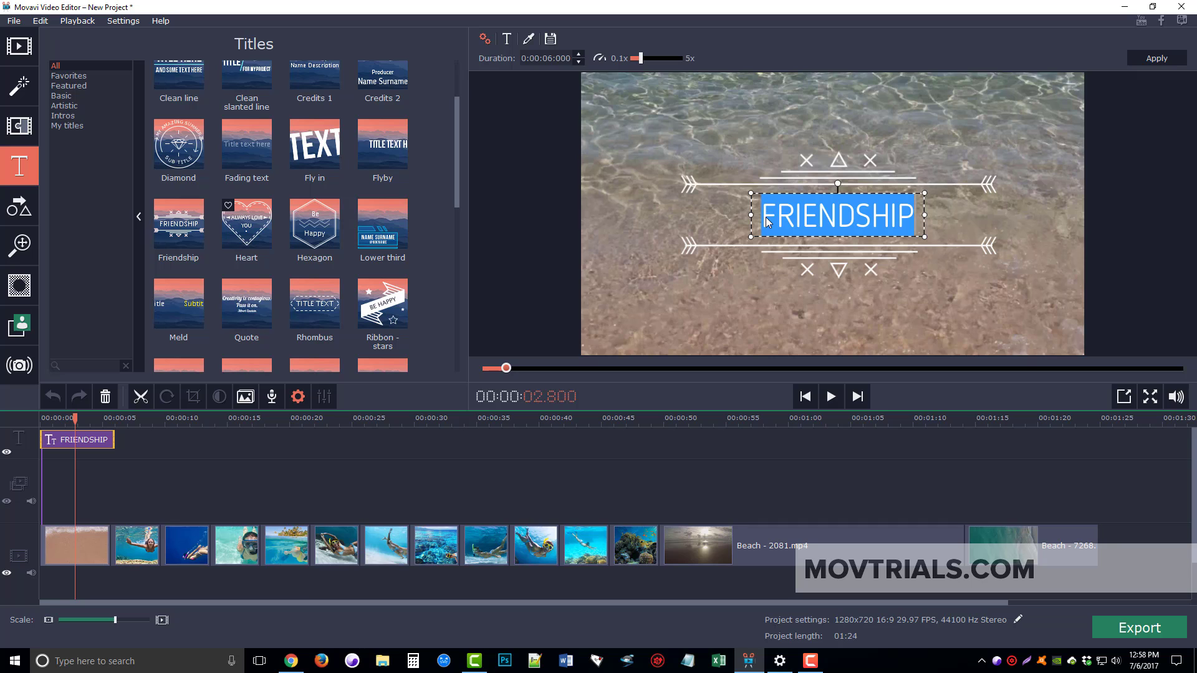
text(Photos)
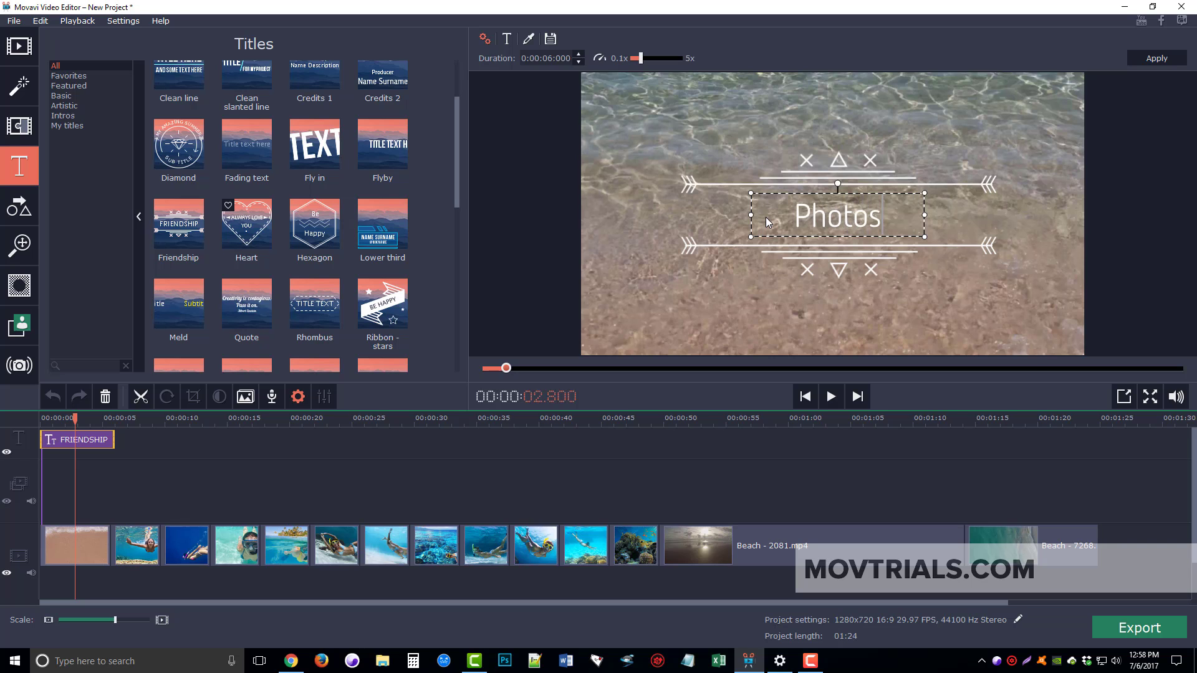
text(hoot)
click(724, 290)
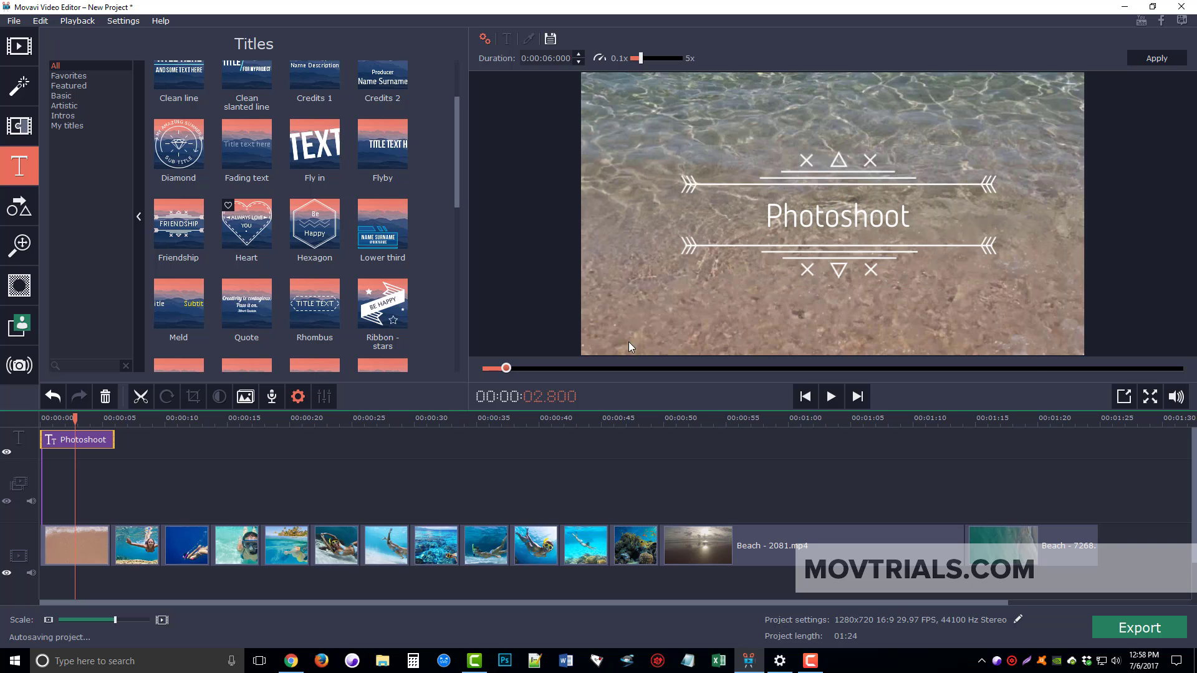
key(Home)
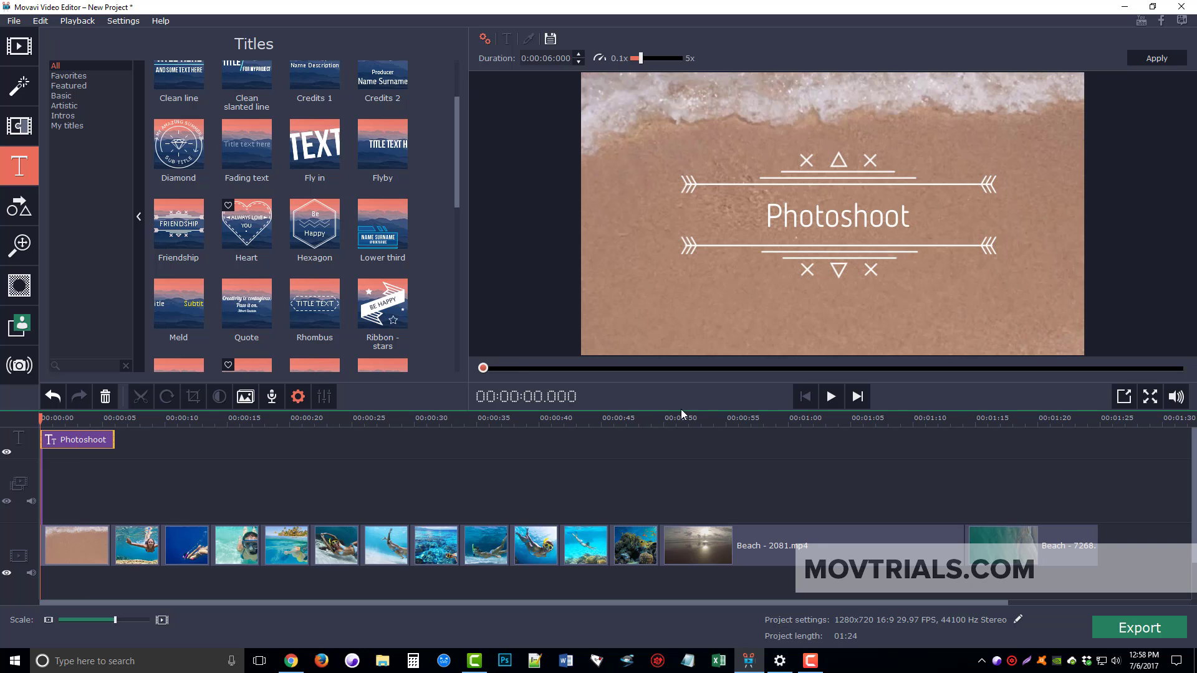
click(830, 398)
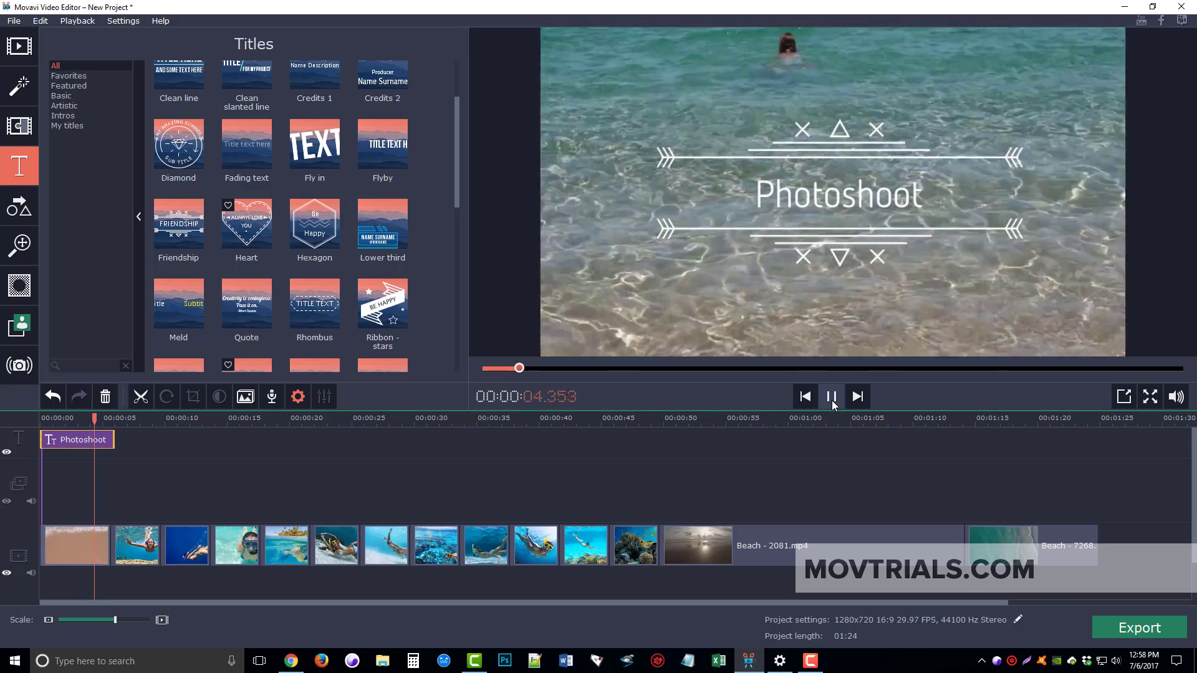
click(832, 404)
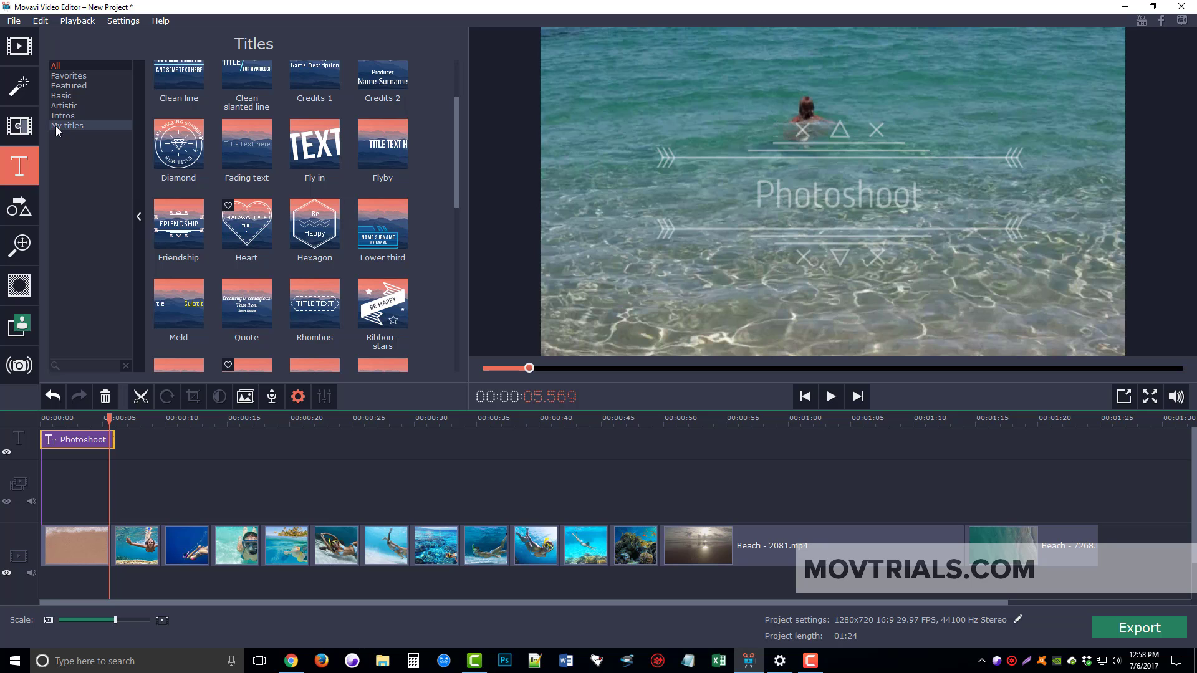
Step: Browse the transition categories and add Blur in between the first and second photos and between the second and third photos
click(29, 122)
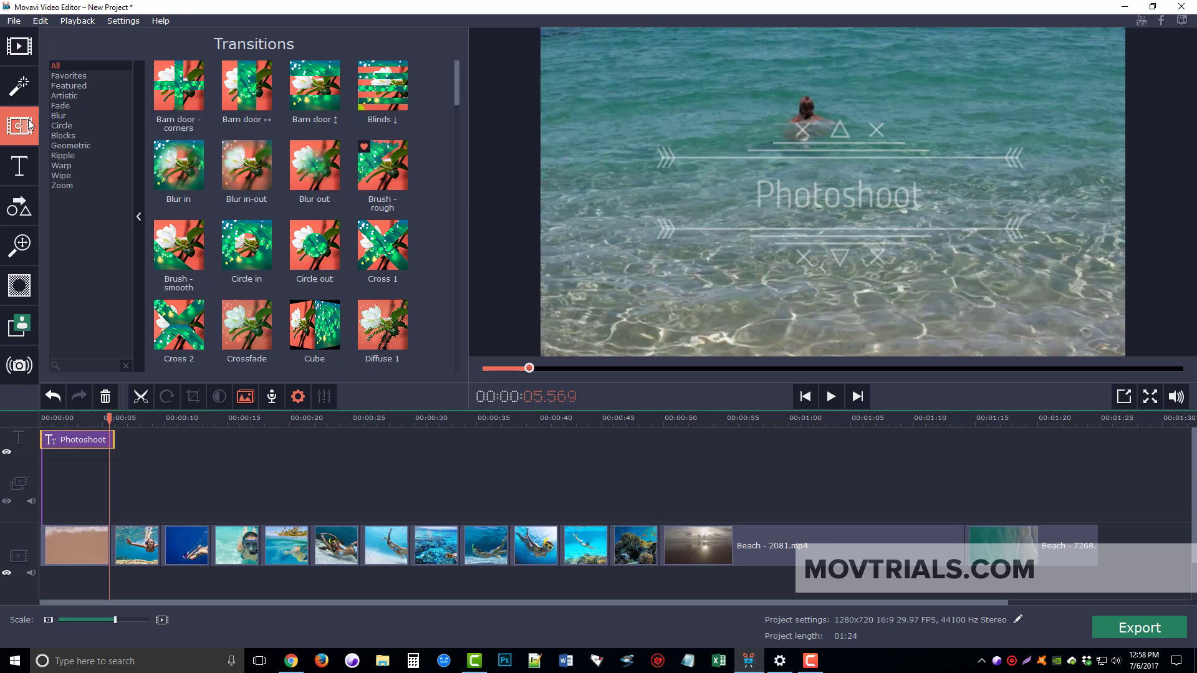
click(65, 96)
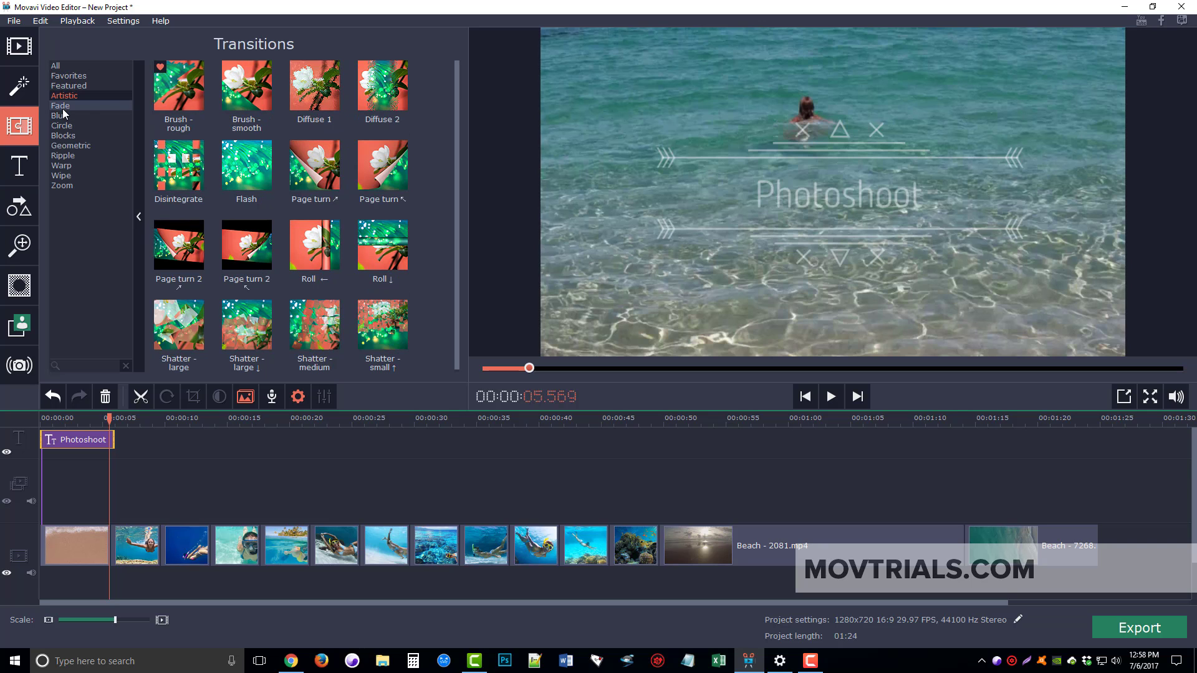
click(59, 145)
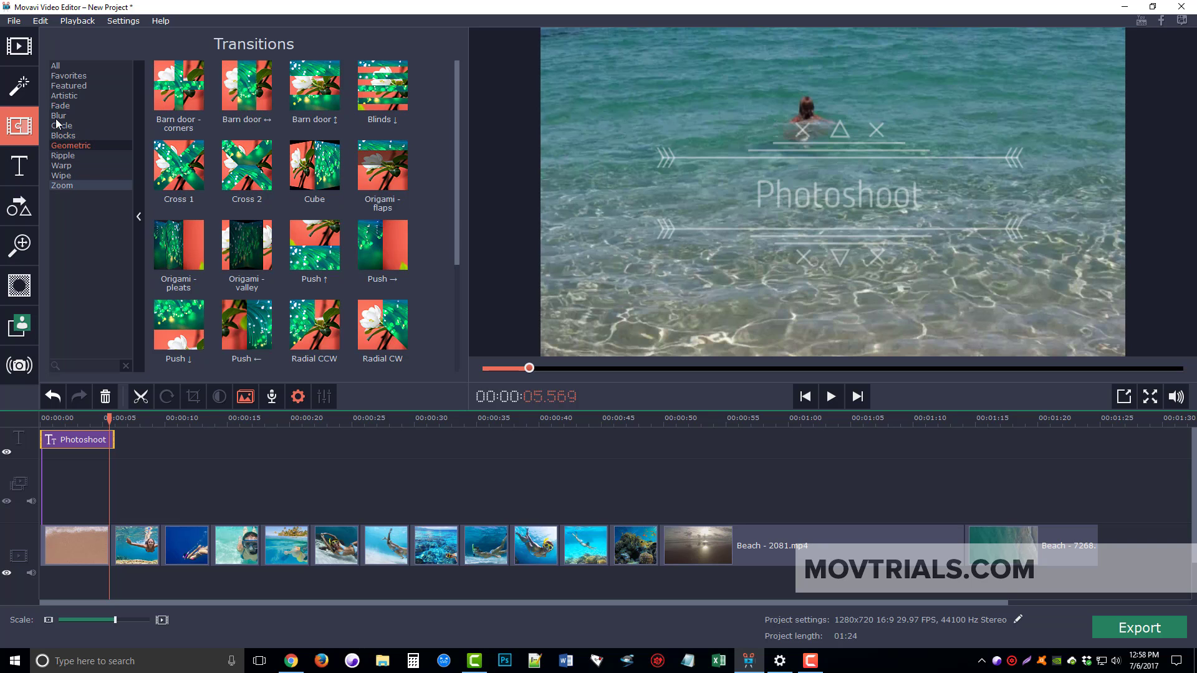
click(61, 185)
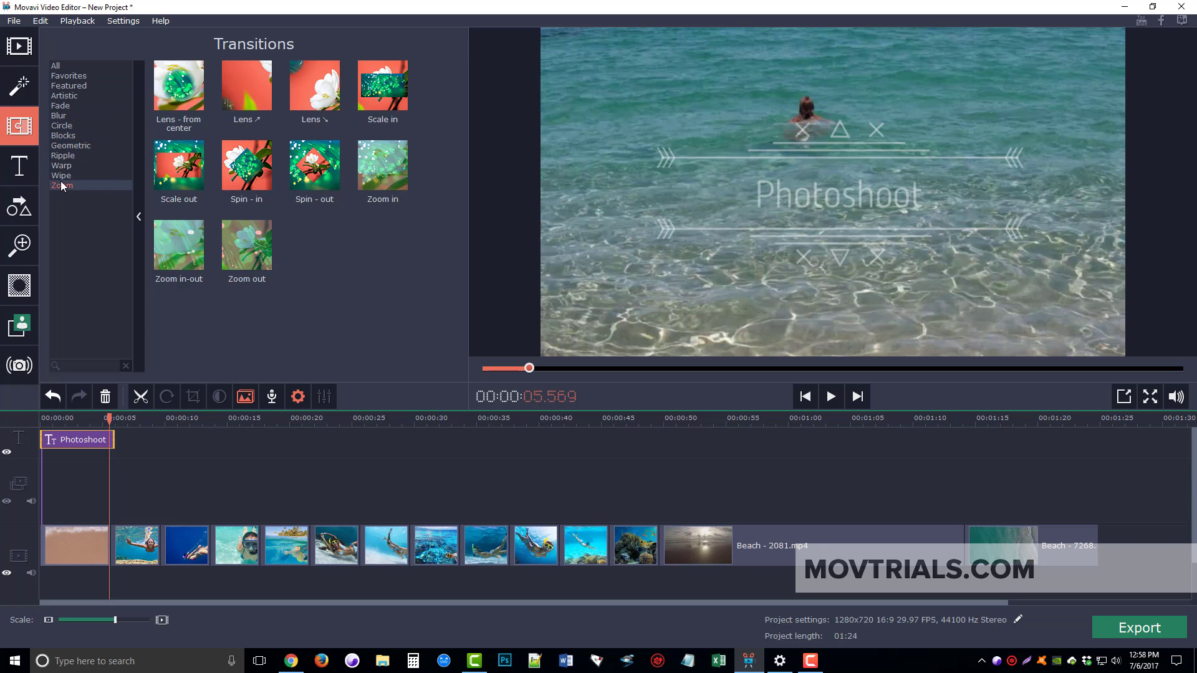
click(61, 115)
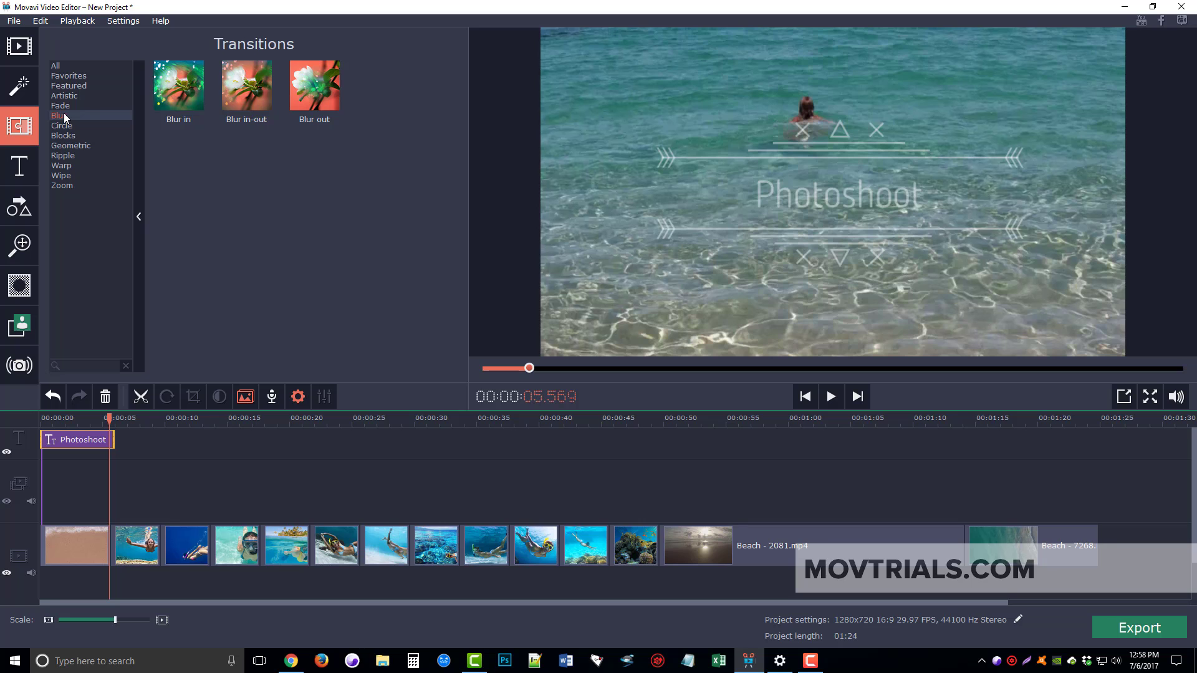
drag(179, 86, 161, 543)
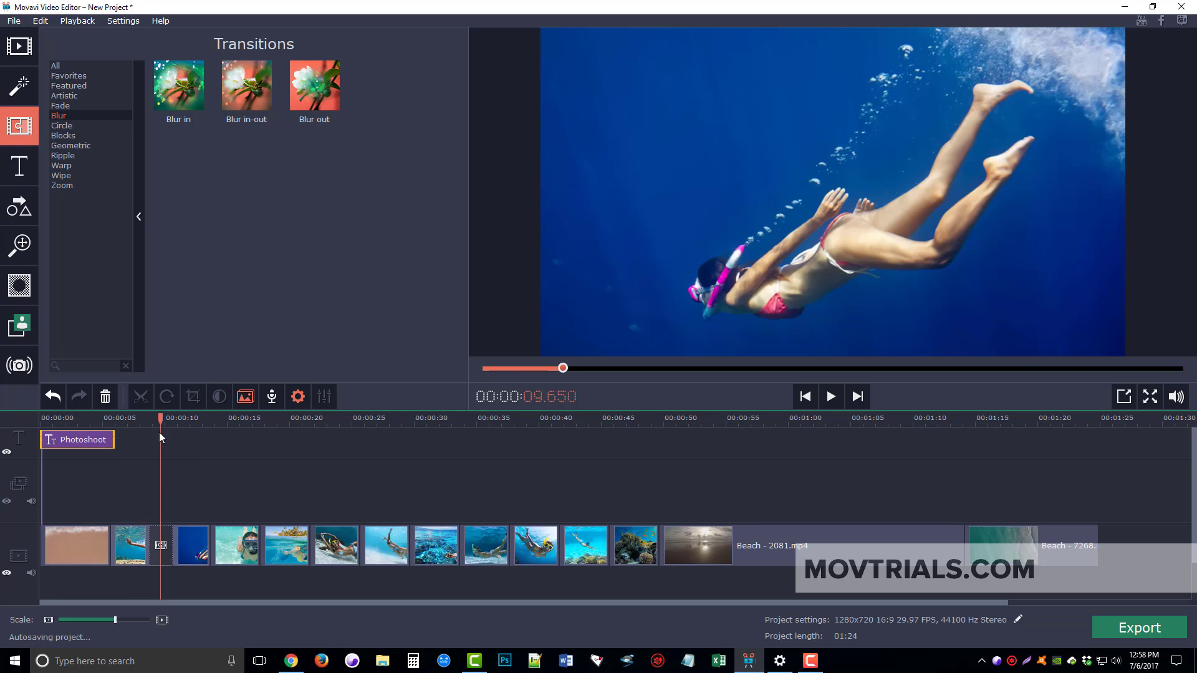
drag(182, 100, 211, 543)
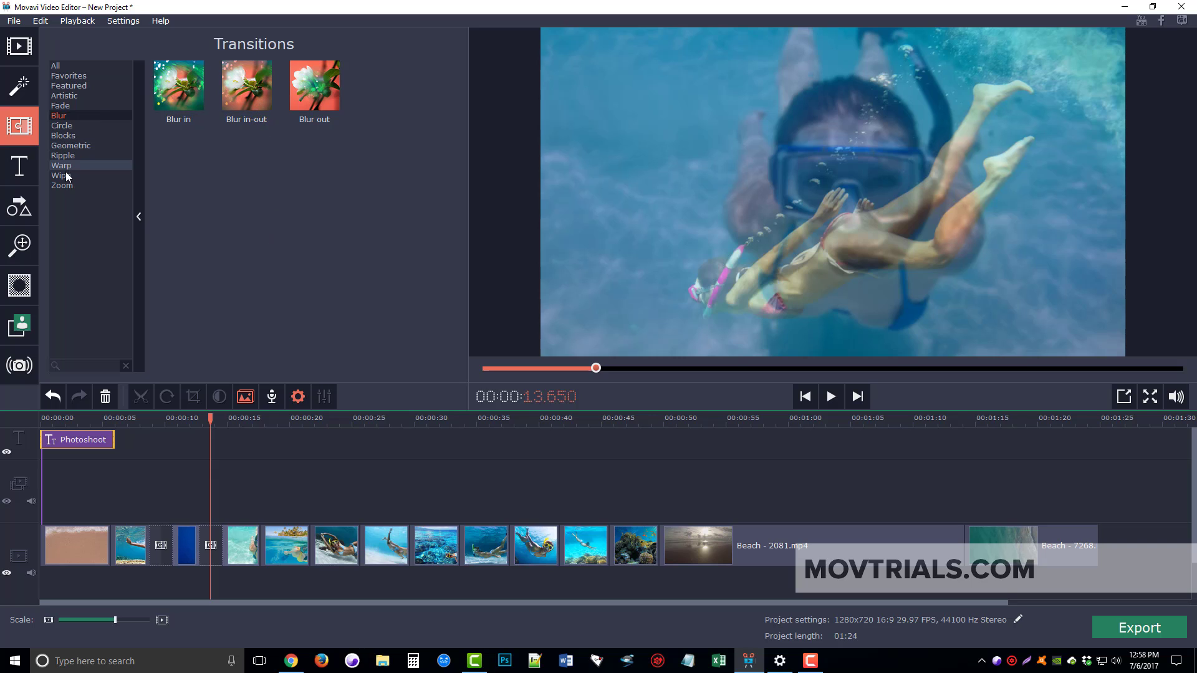
Step: Add the Zoom in transition between the third and fourth photos and Zoom out between the fourth and fifth
click(94, 185)
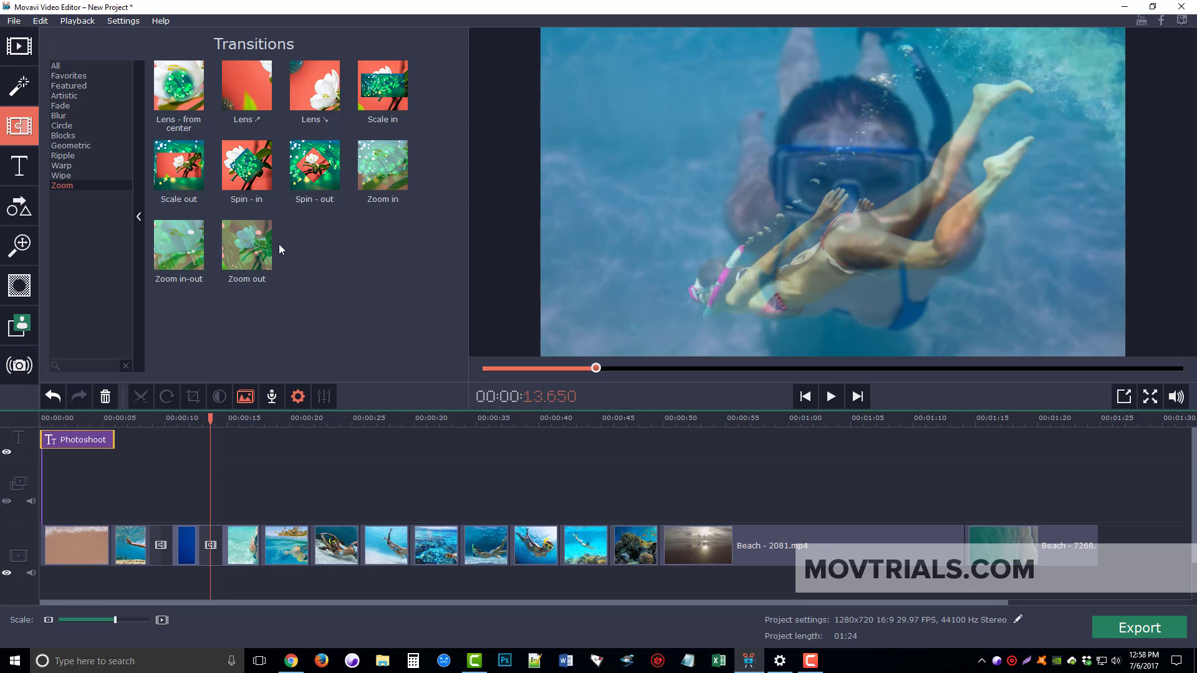
drag(386, 165, 246, 517)
drag(250, 246, 310, 545)
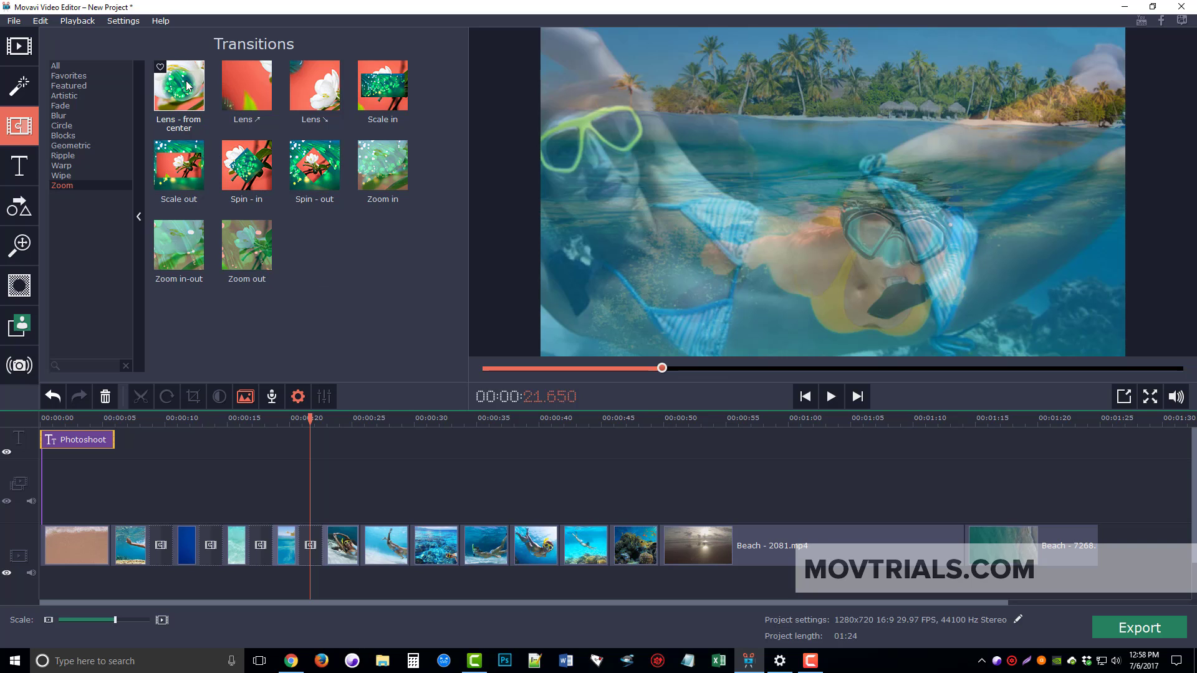
Step: Add Ken Burns - intense between the fifth and sixth photos and Ken Burns - smooth between the sixth and seventh
click(69, 66)
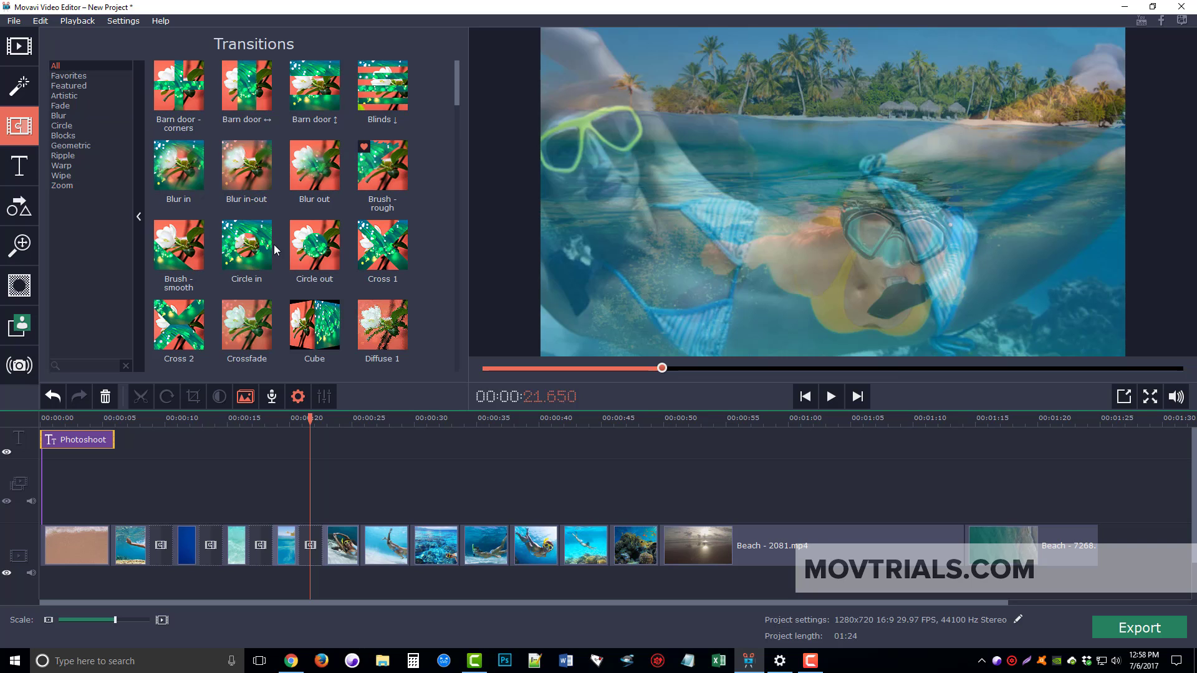
scroll(355, 297, down, 3)
scroll(353, 303, down, 4)
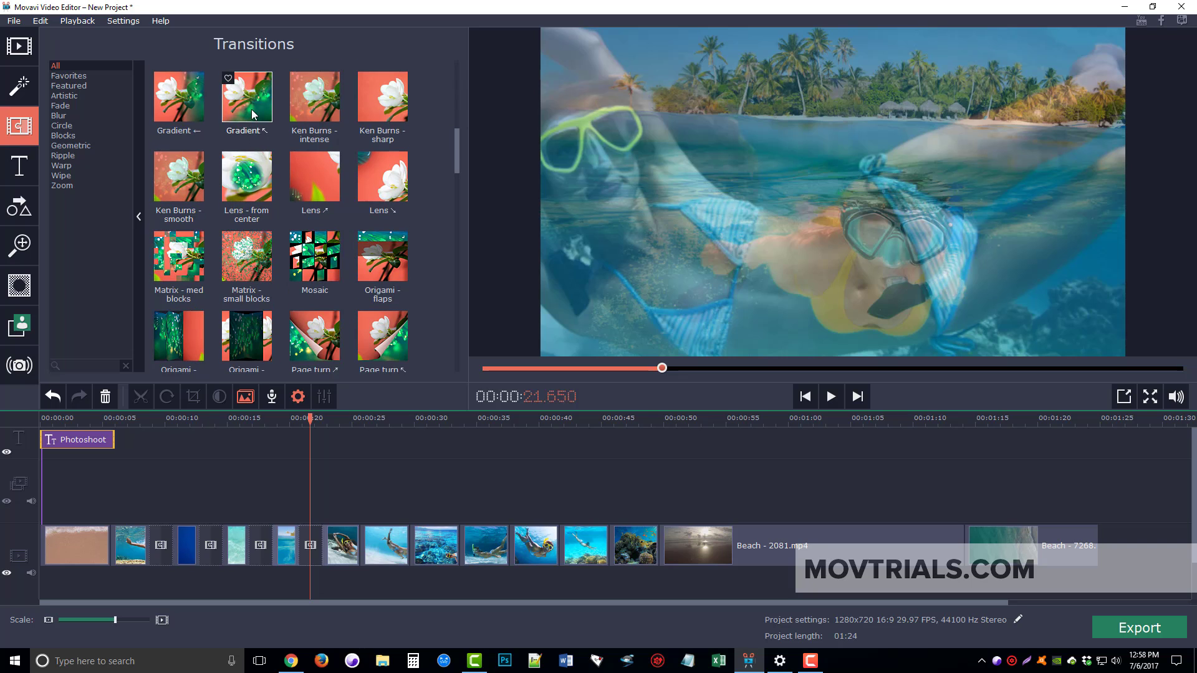
drag(324, 104, 347, 500)
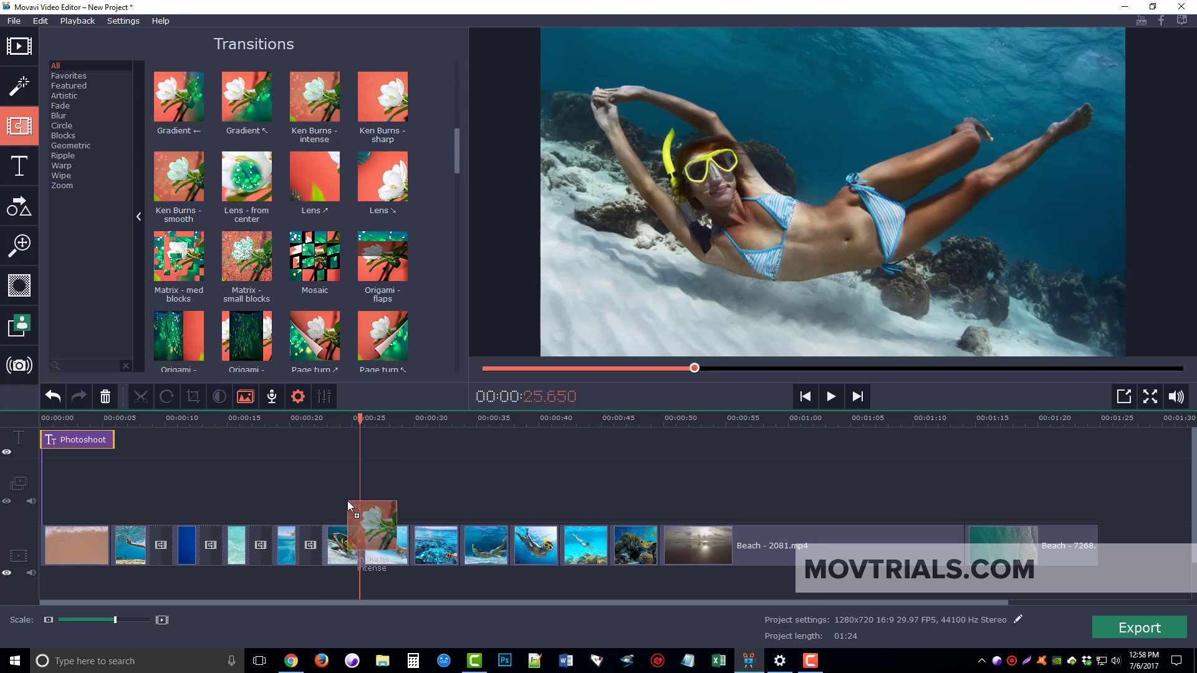
drag(180, 181, 393, 537)
Step: Add Crossfade at every remaining cut from the seventh photo through the start of the Beach - 2081.mp4 clip, and play back the transitions
scroll(383, 256, up, 5)
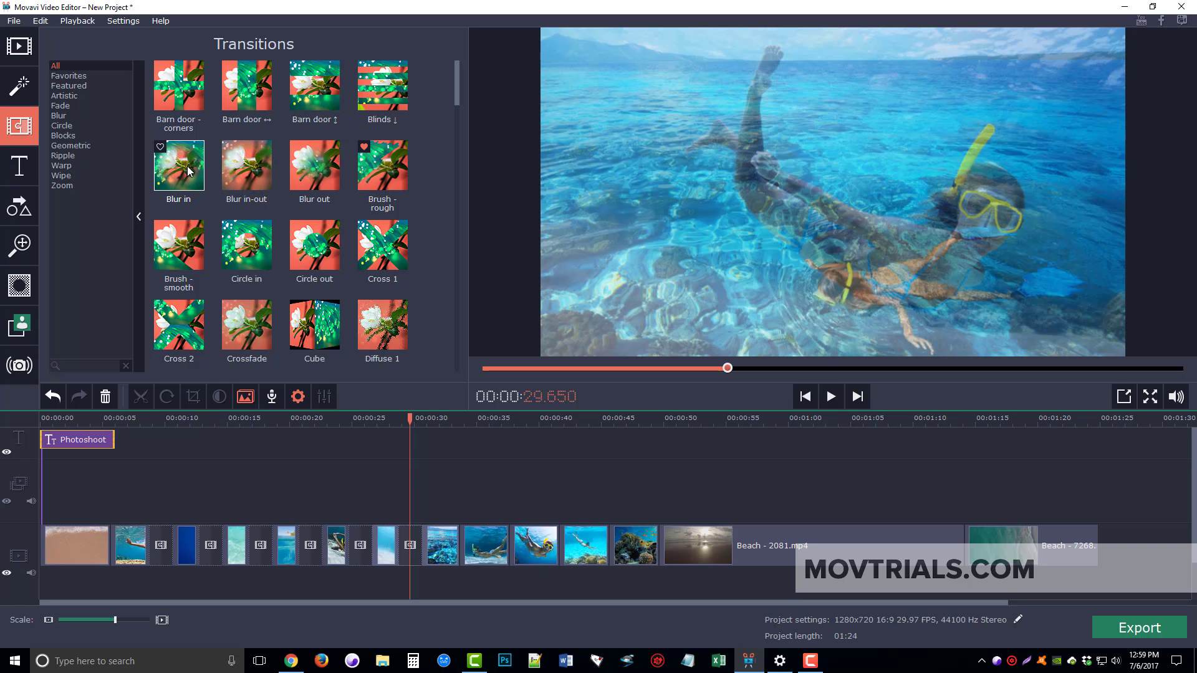
click(250, 325)
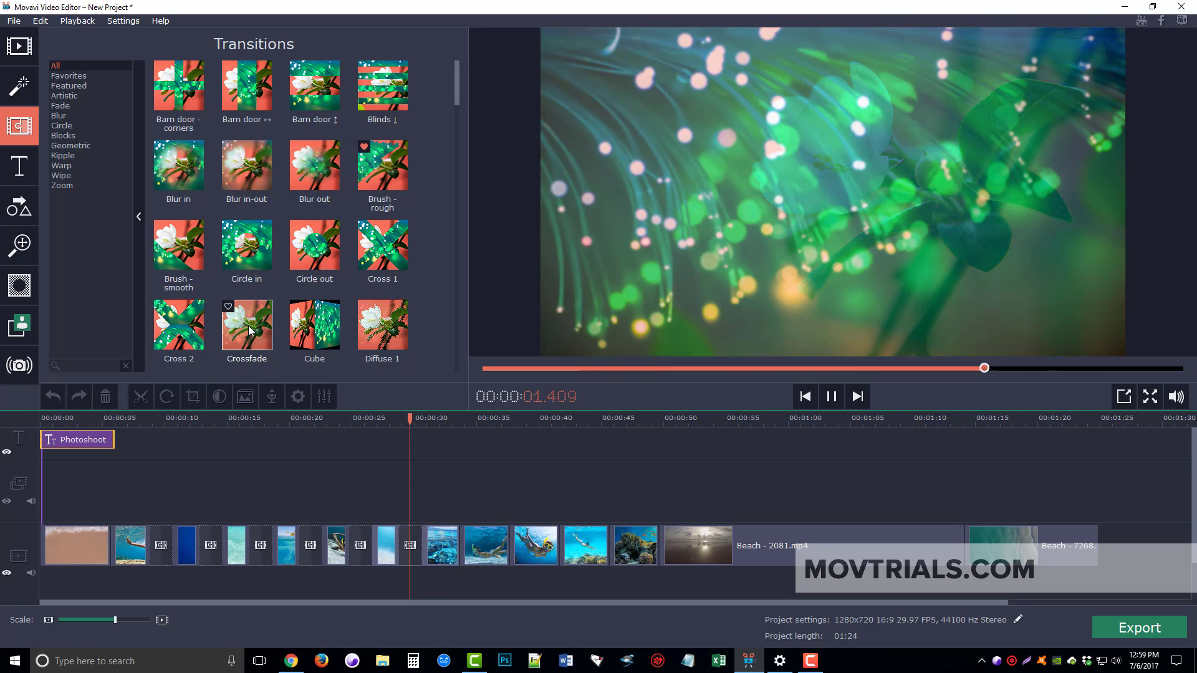
drag(249, 326, 478, 486)
drag(247, 325, 535, 493)
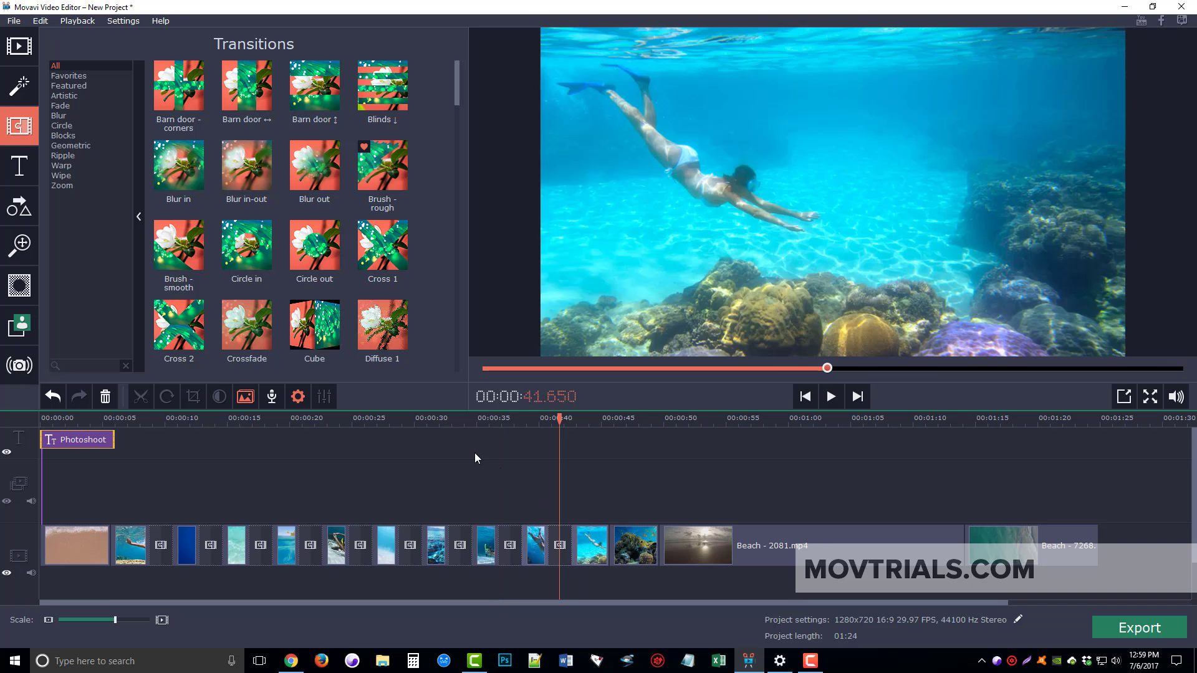
drag(249, 320, 610, 544)
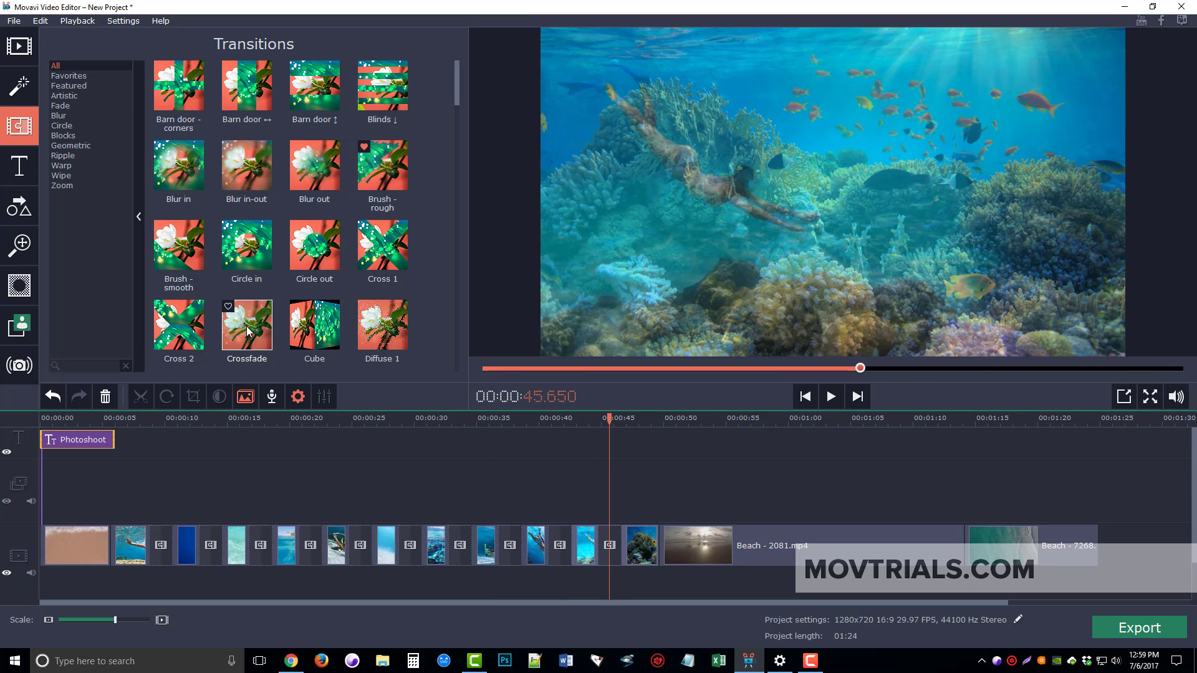
drag(249, 331, 660, 543)
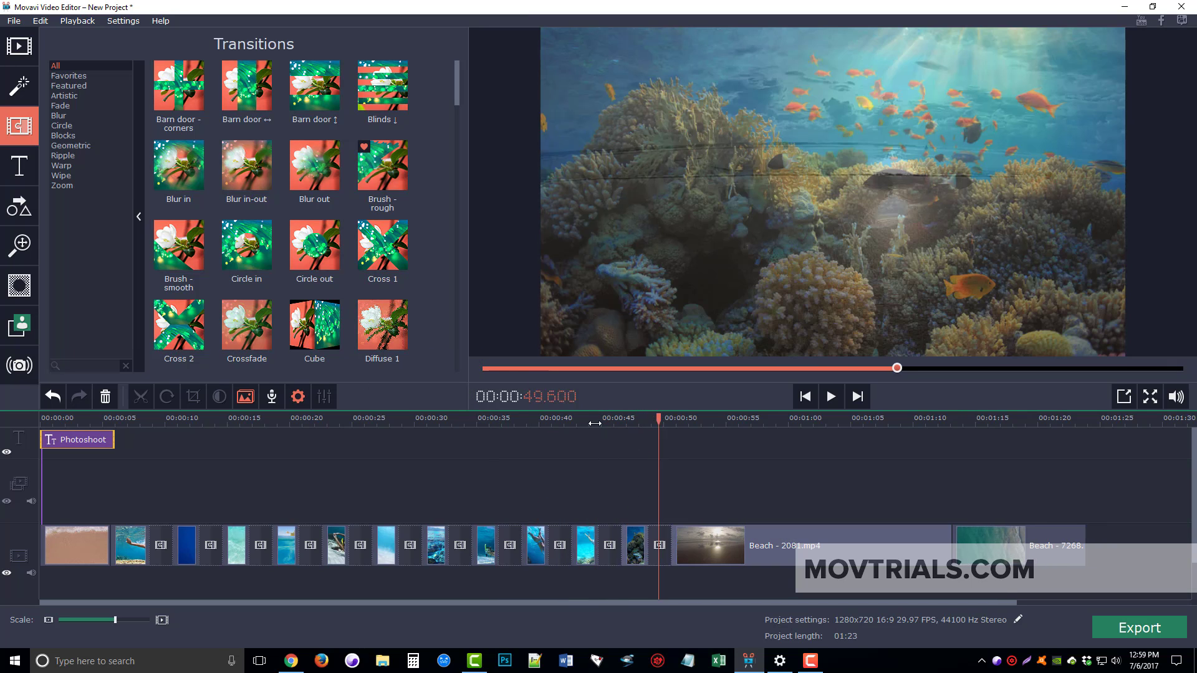
click(194, 419)
click(832, 397)
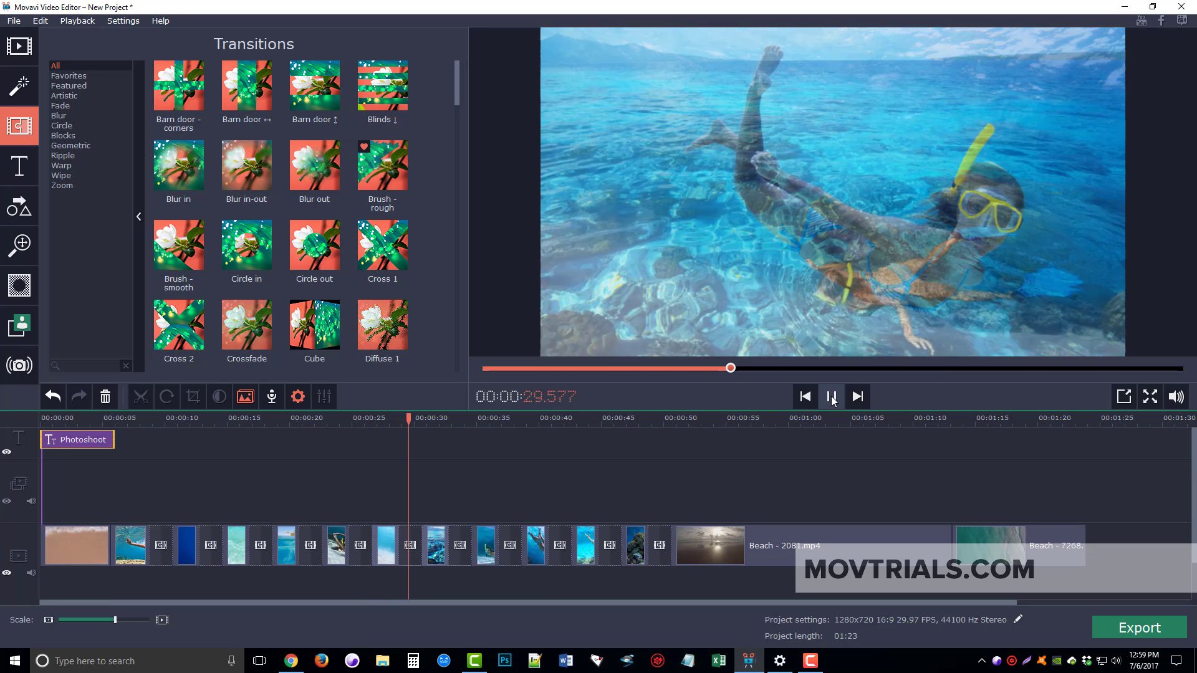
click(832, 398)
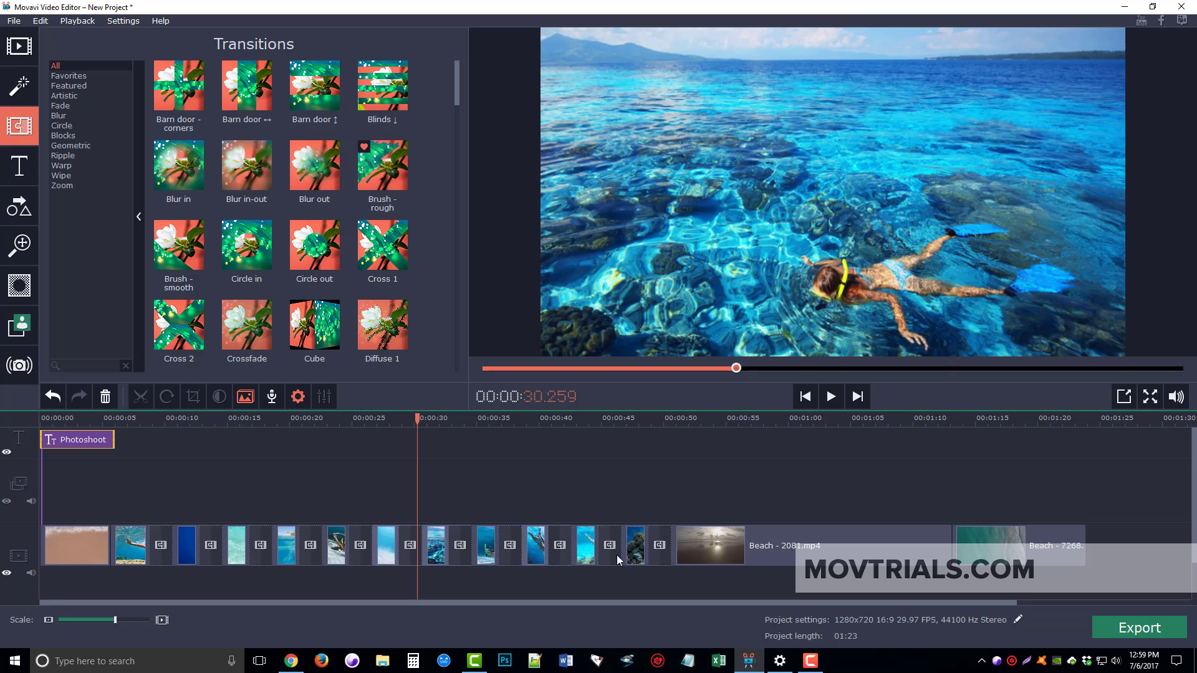
Step: Delete the Beach - 7268 and Beach - 2081.mp4 clips from the end of the timeline
click(727, 546)
click(990, 555)
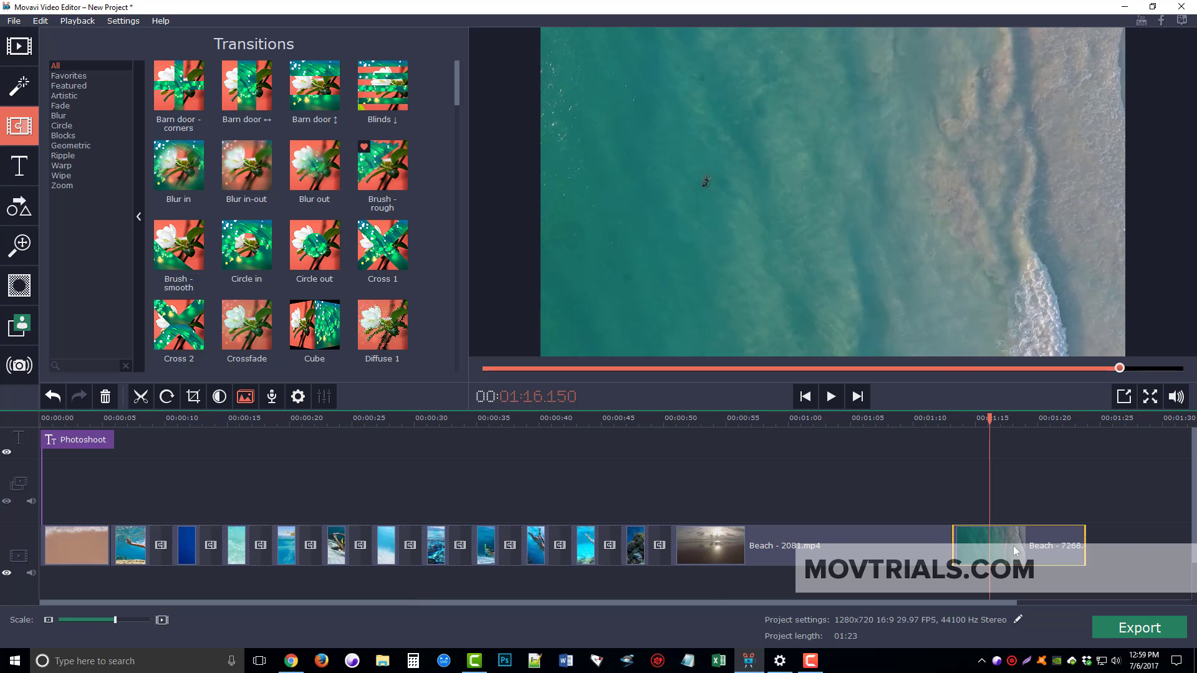
key(Delete)
click(727, 540)
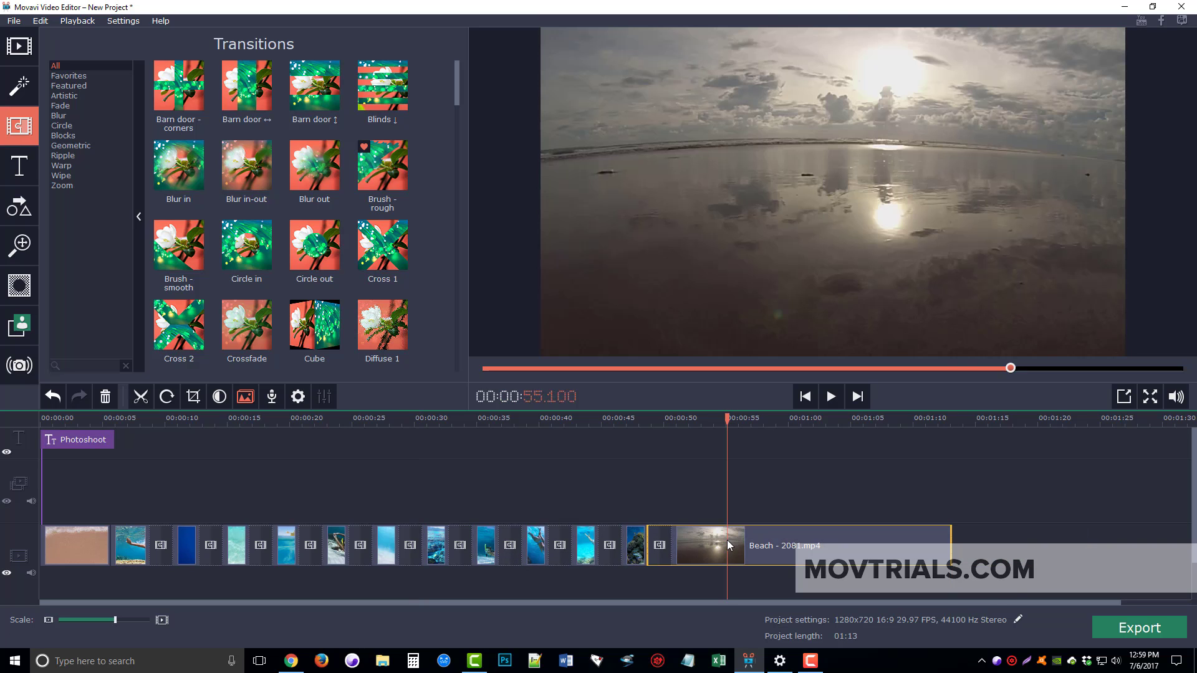
key(Delete)
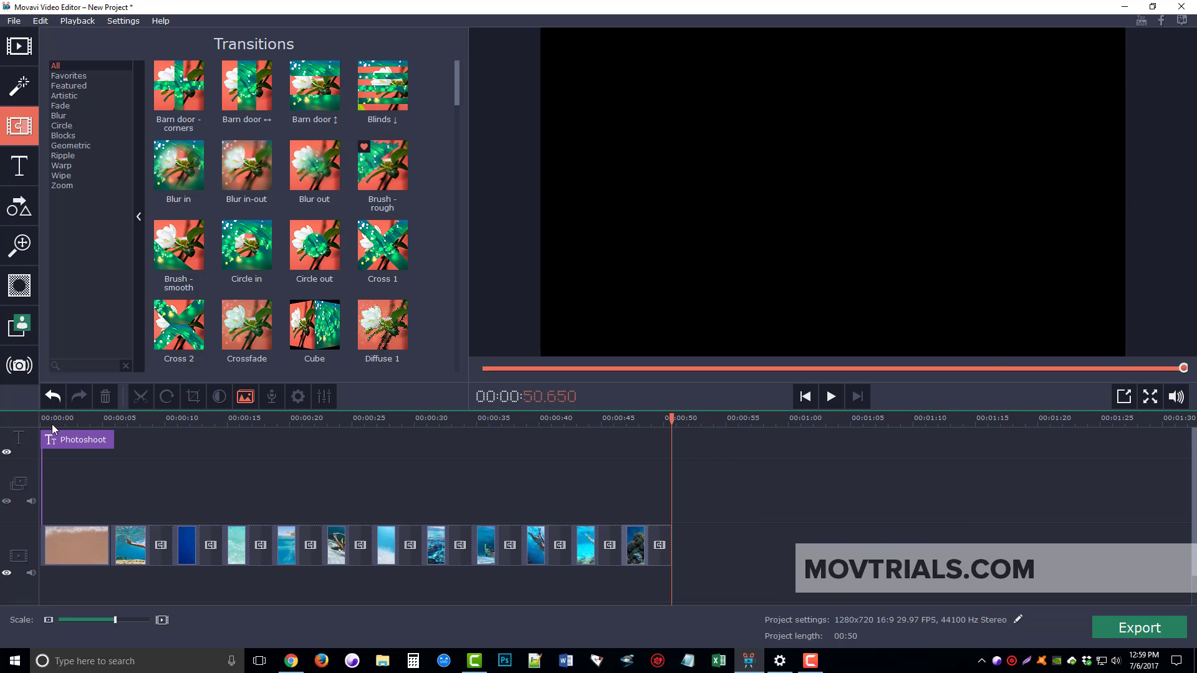
Step: Lengthen the final coral reef photo so it ends at 00:00:52.900, and return the playhead to 00:00:45.400
drag(51, 424, 627, 430)
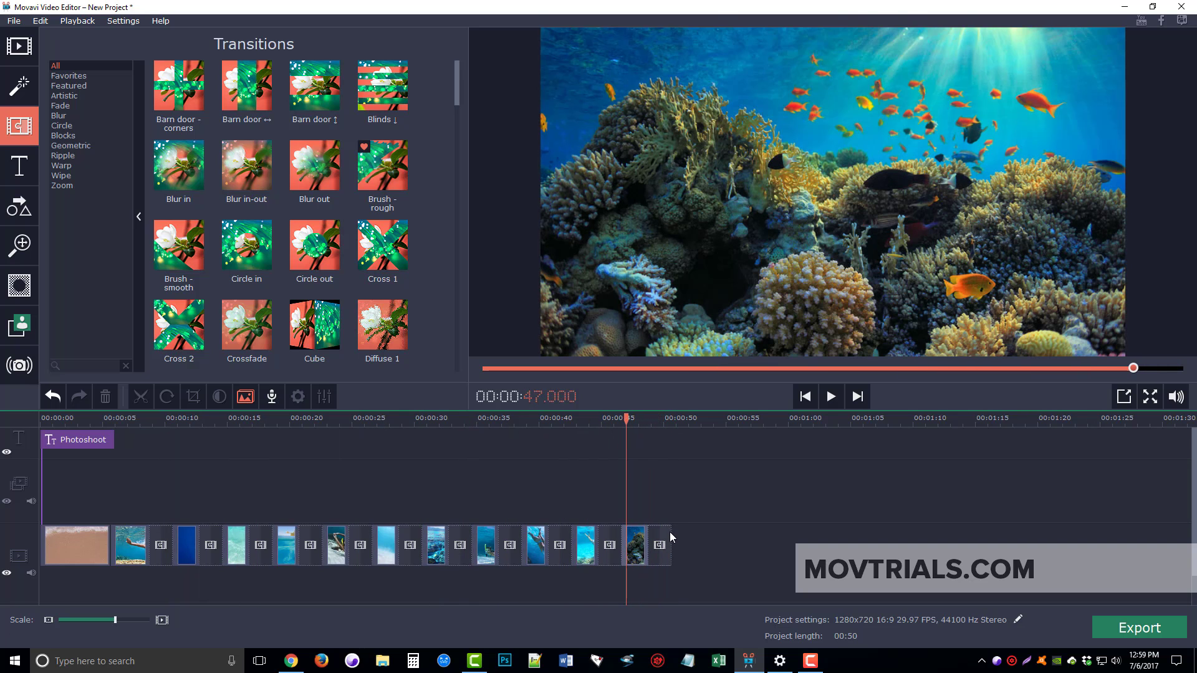
click(640, 543)
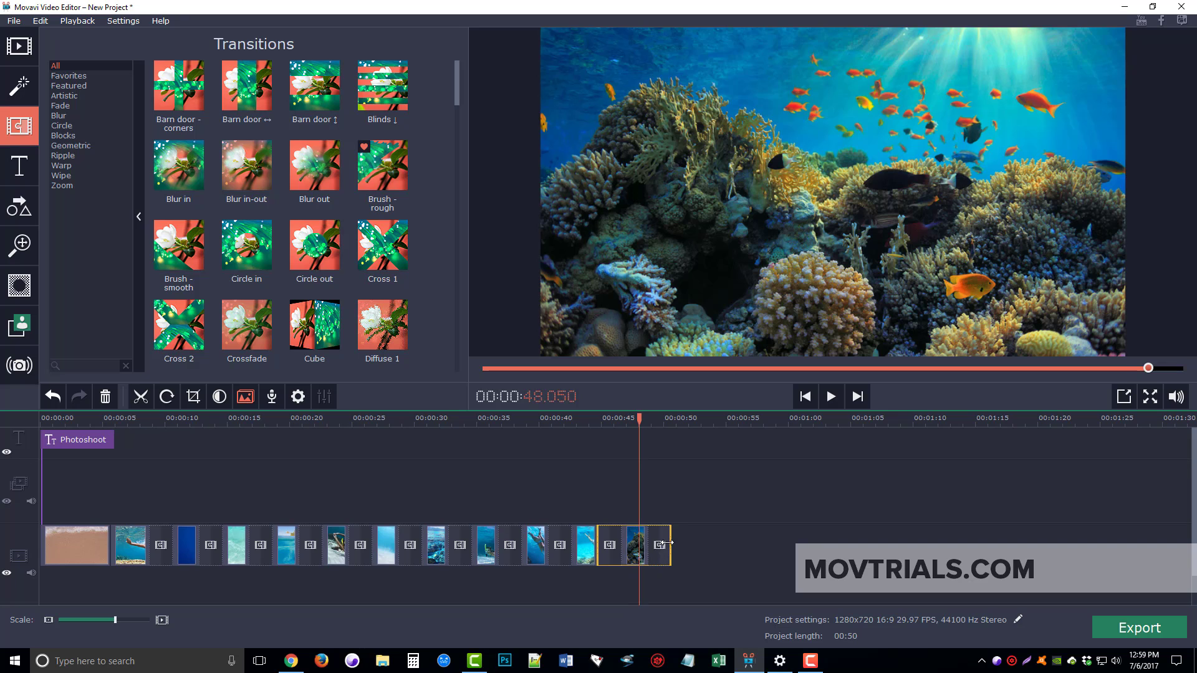
drag(669, 544, 699, 538)
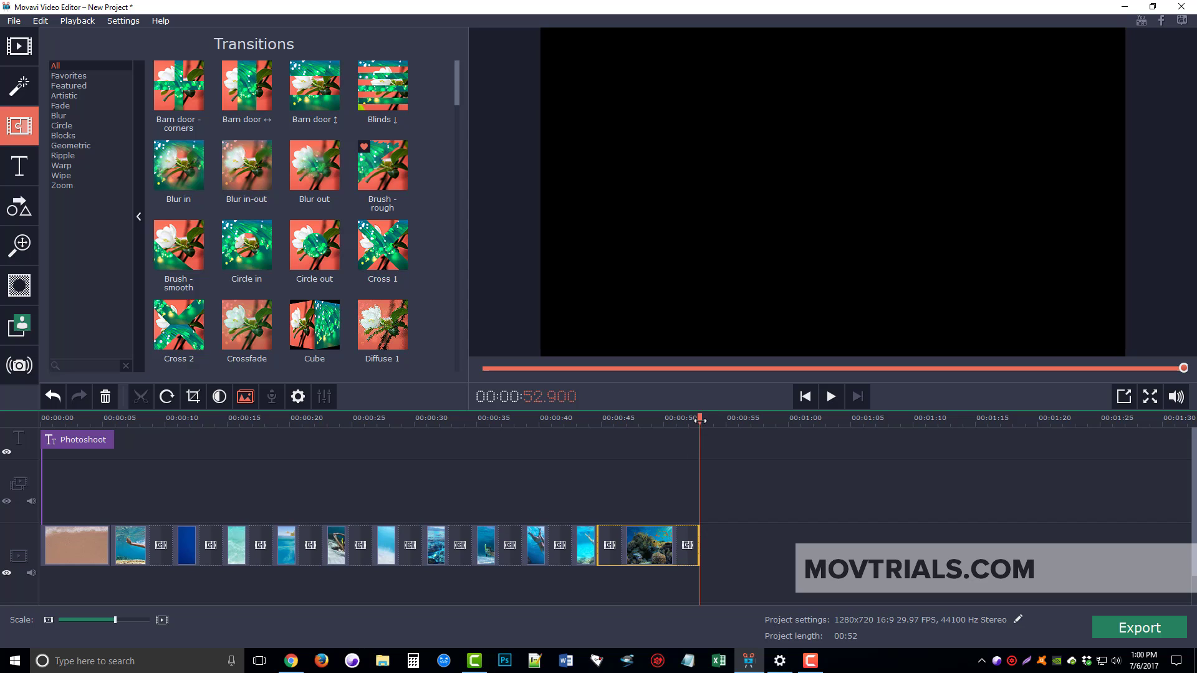
drag(700, 420, 606, 422)
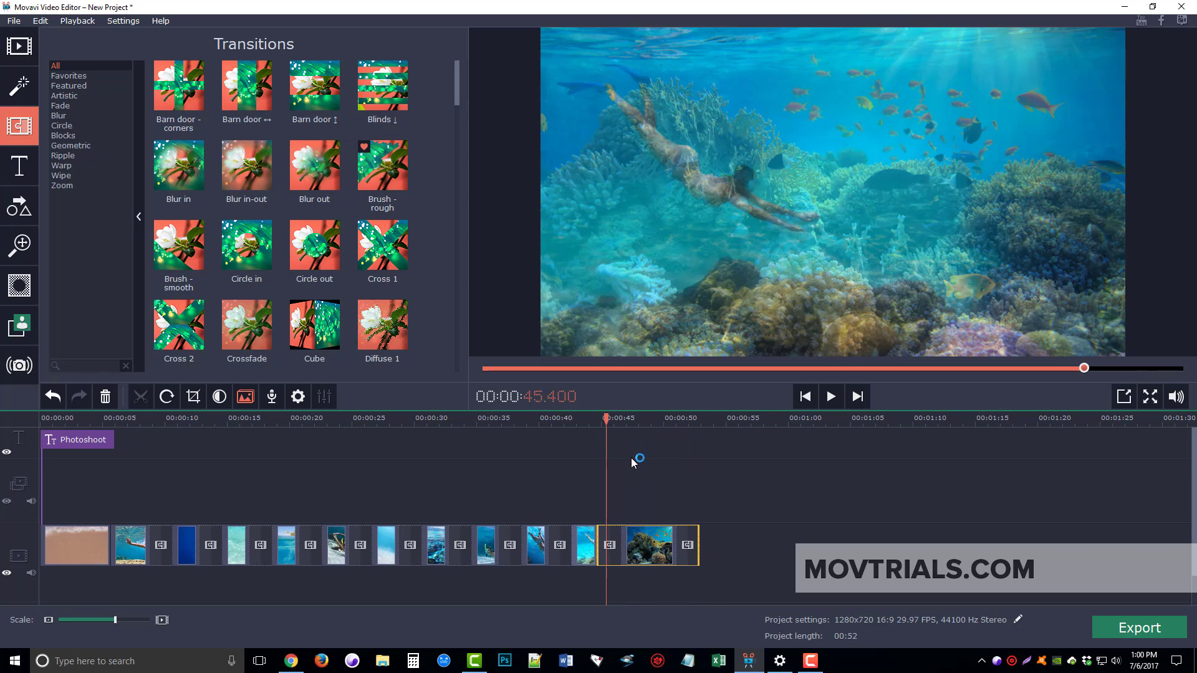
Step: Add the Ribbon 1 title reading The End at the 00:00:45.400 playhead position and play it back
click(19, 166)
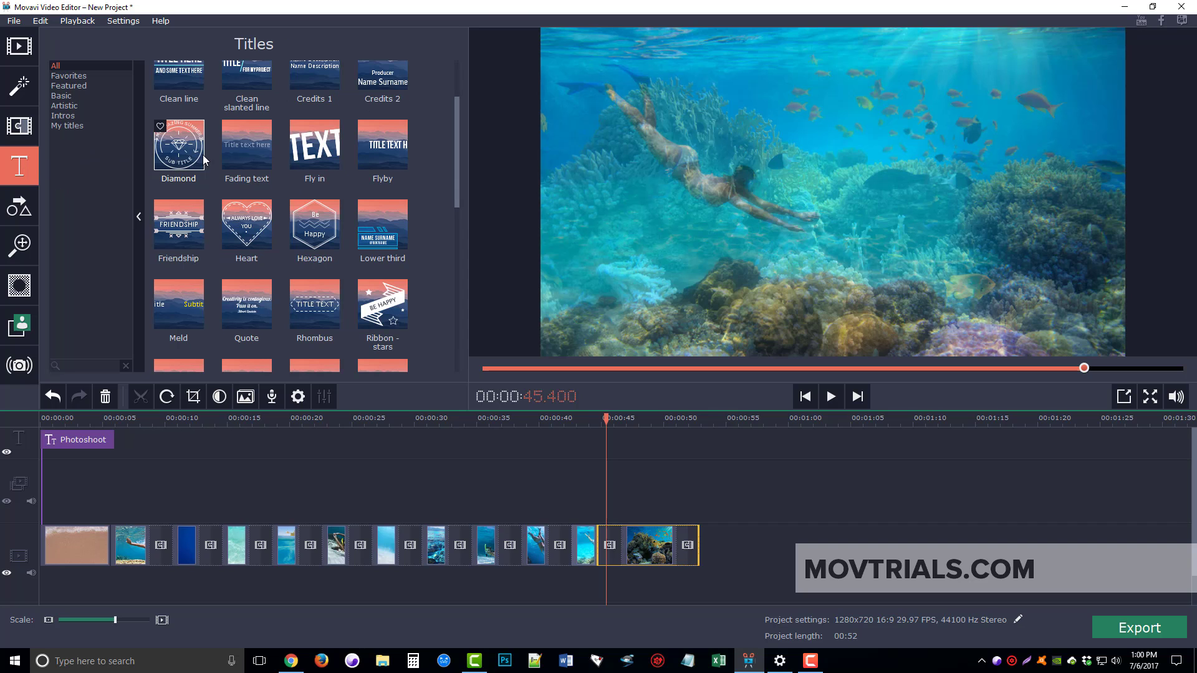
drag(458, 175, 443, 234)
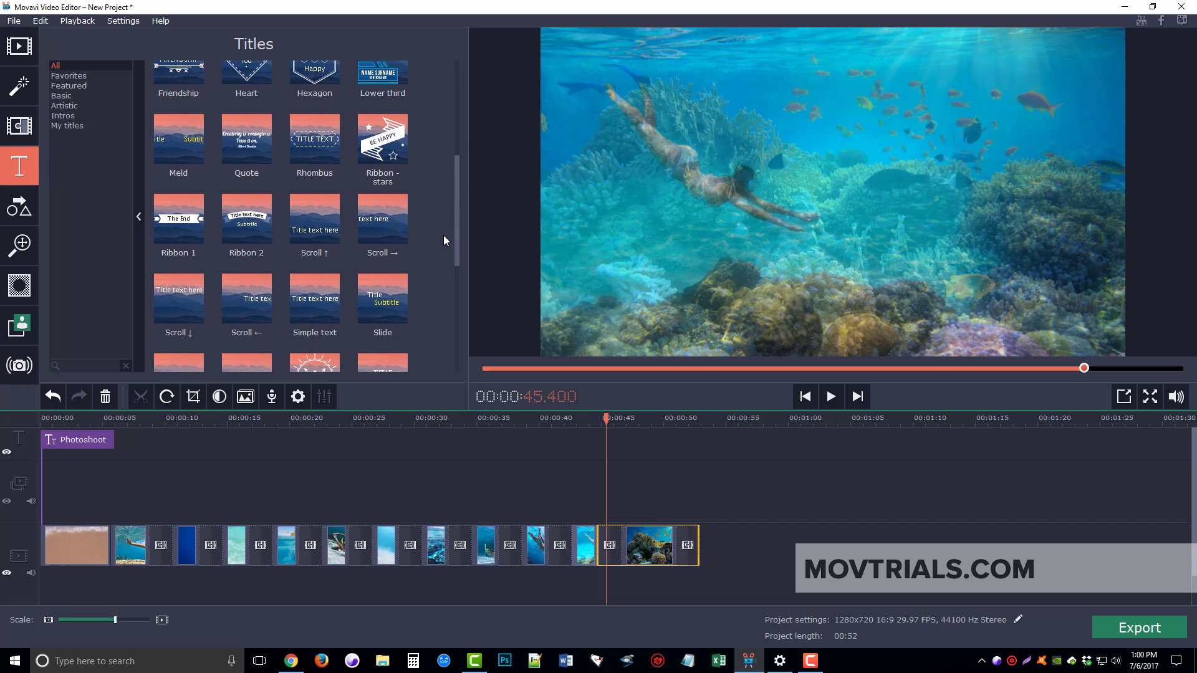
click(193, 230)
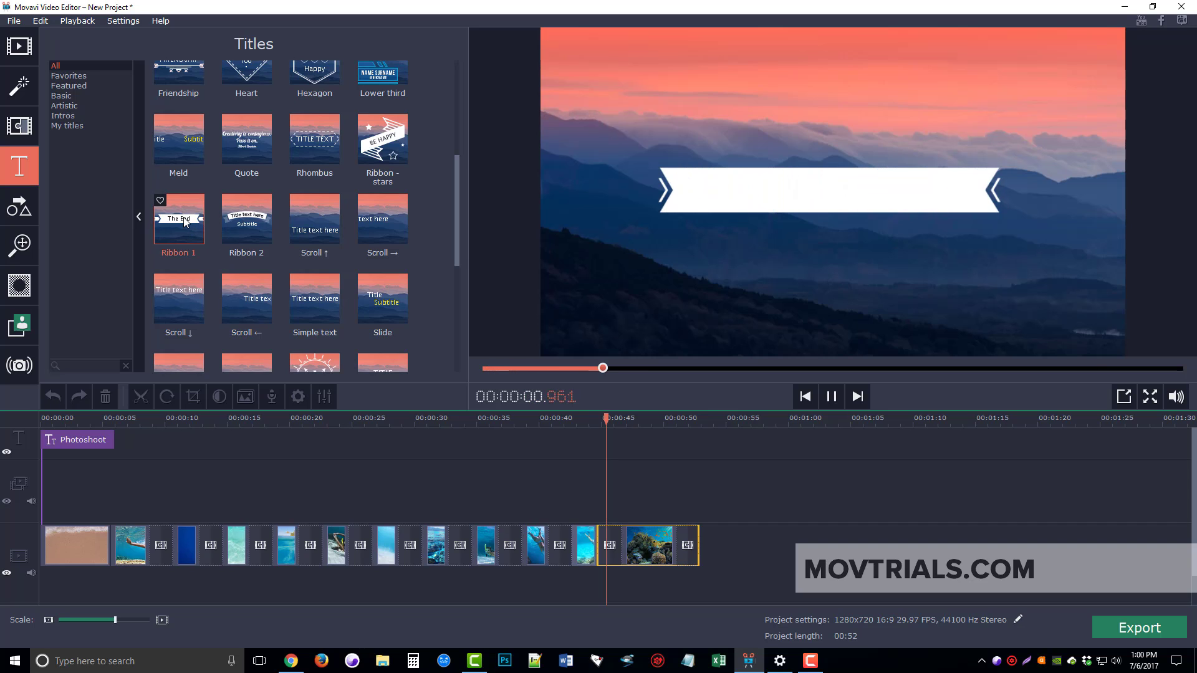
right_click(185, 220)
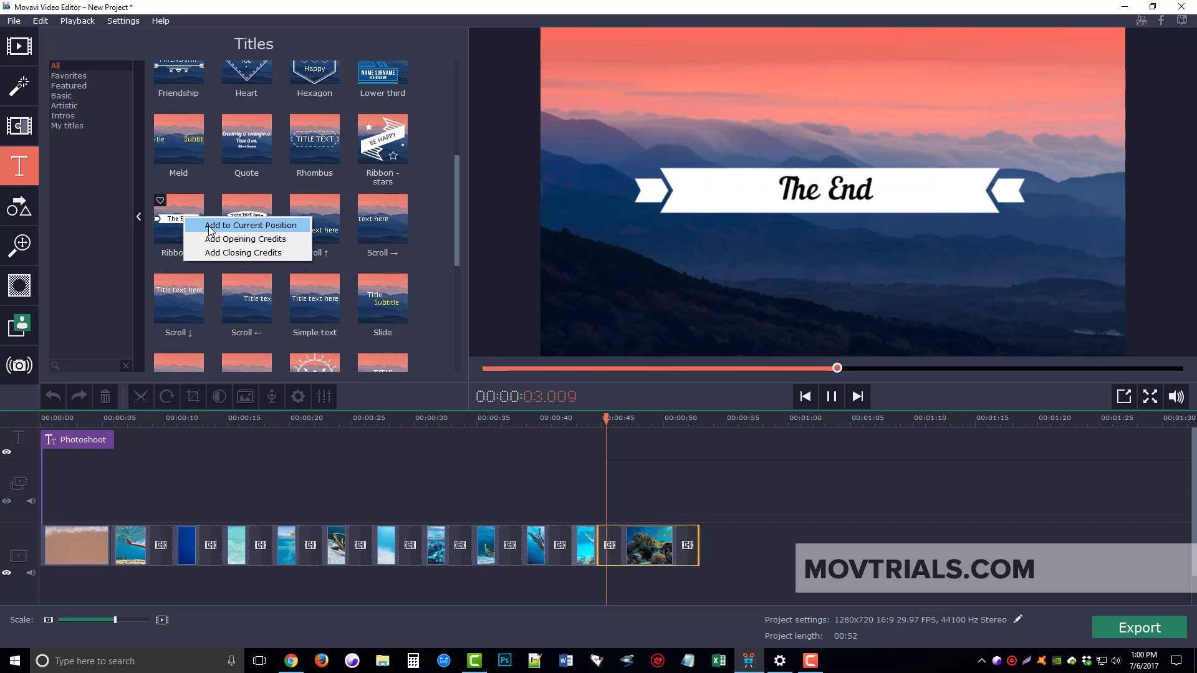
click(209, 226)
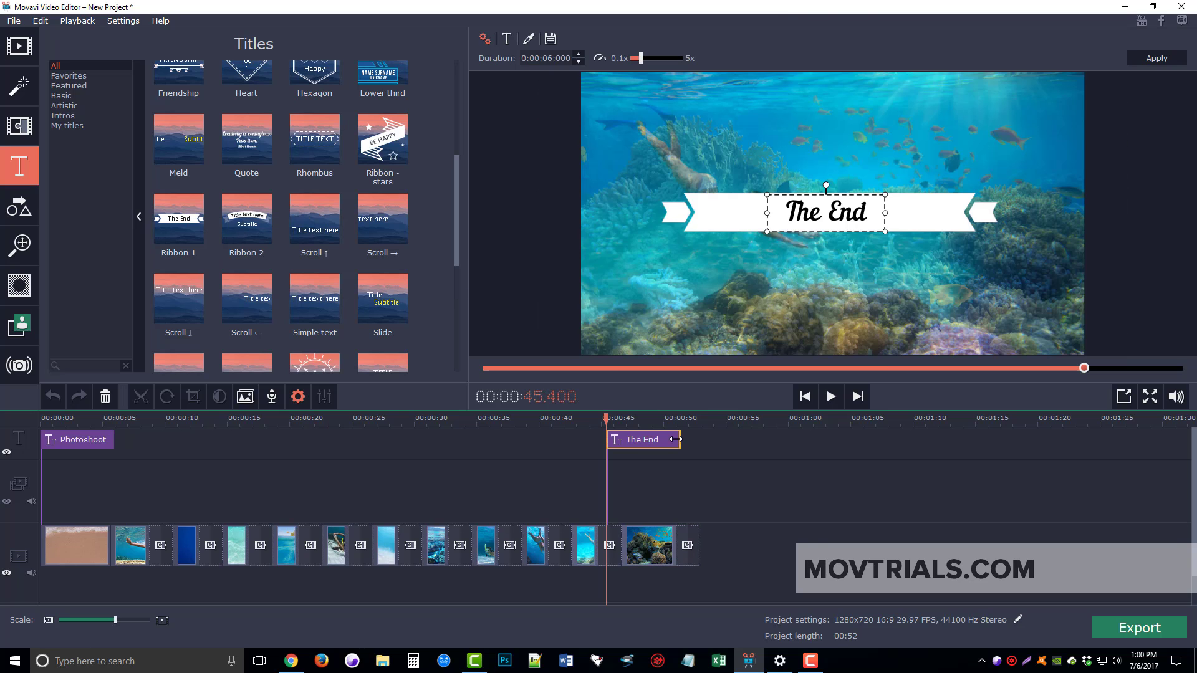
drag(604, 424, 588, 419)
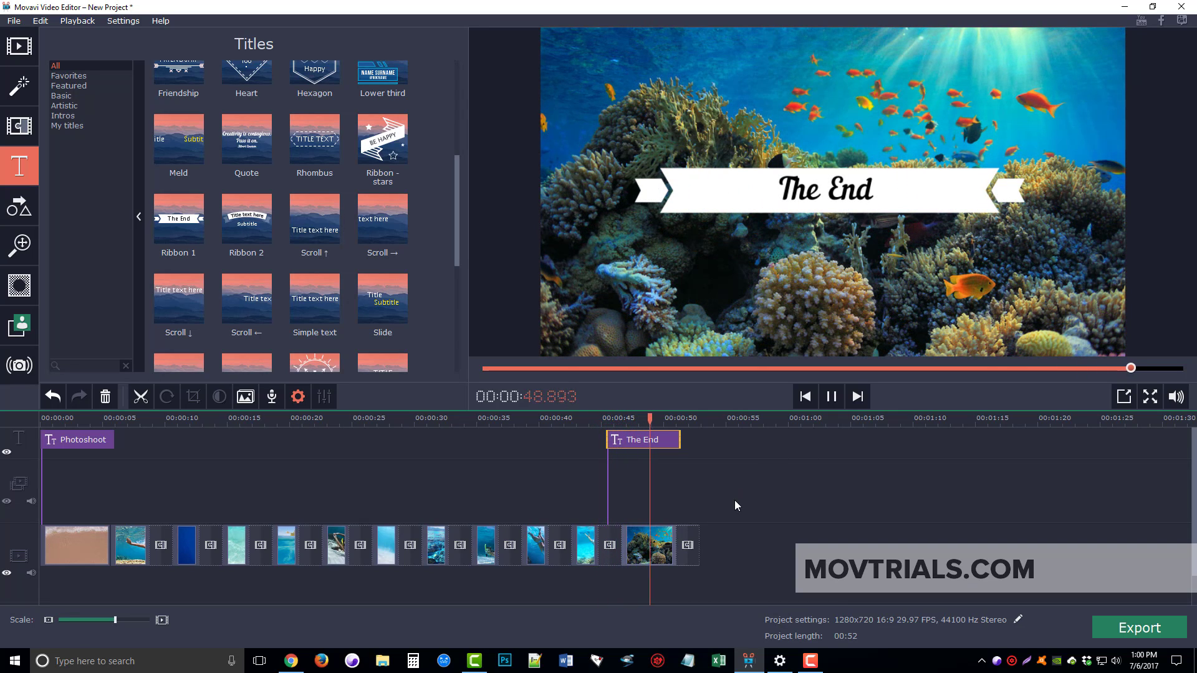
click(831, 397)
Step: Shorten the final coral reef photo so it ends together with The End title at 00:00:51.350
drag(684, 423, 681, 421)
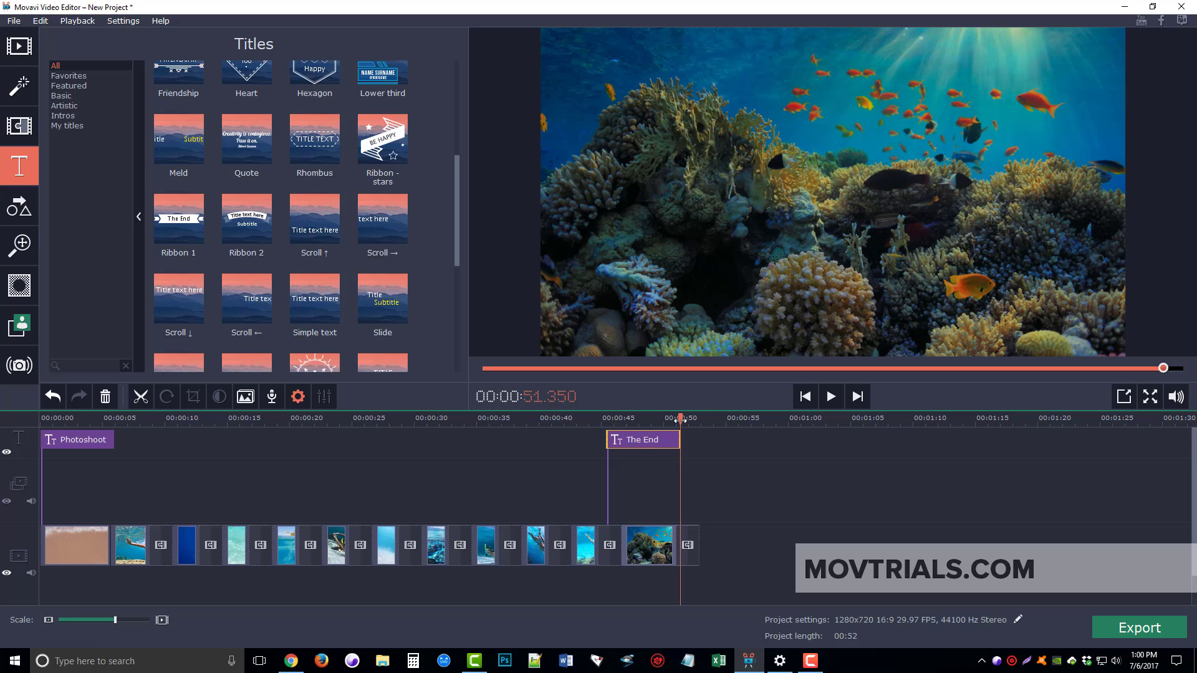
click(650, 548)
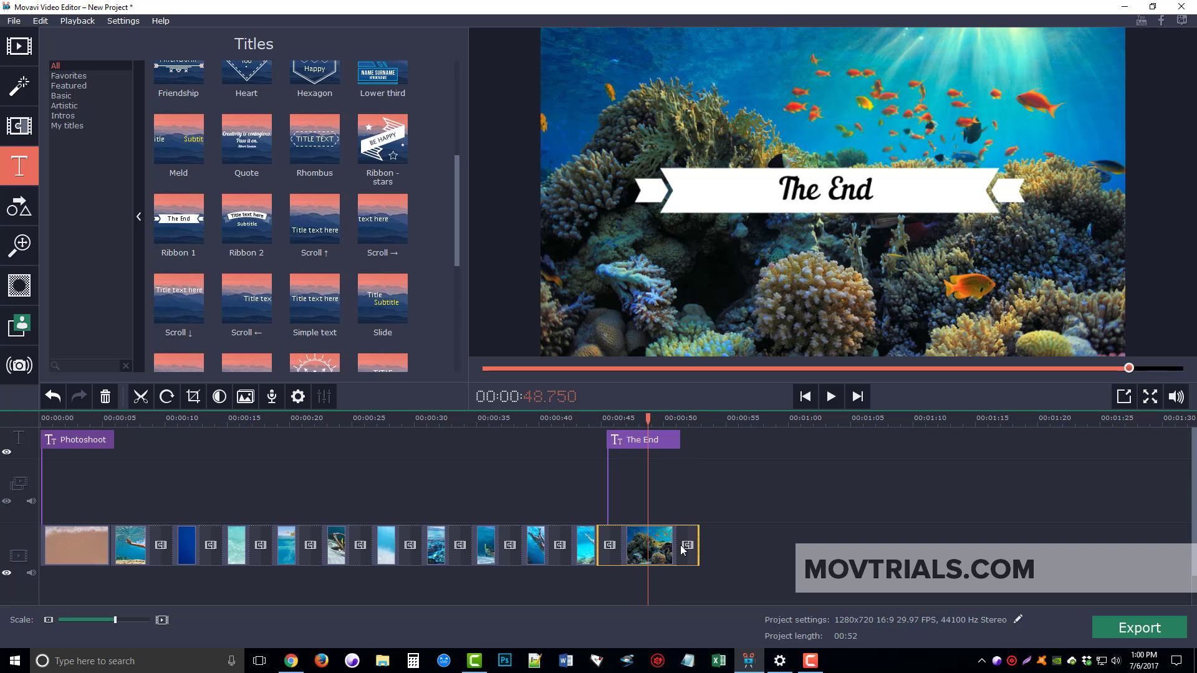
drag(697, 546, 680, 545)
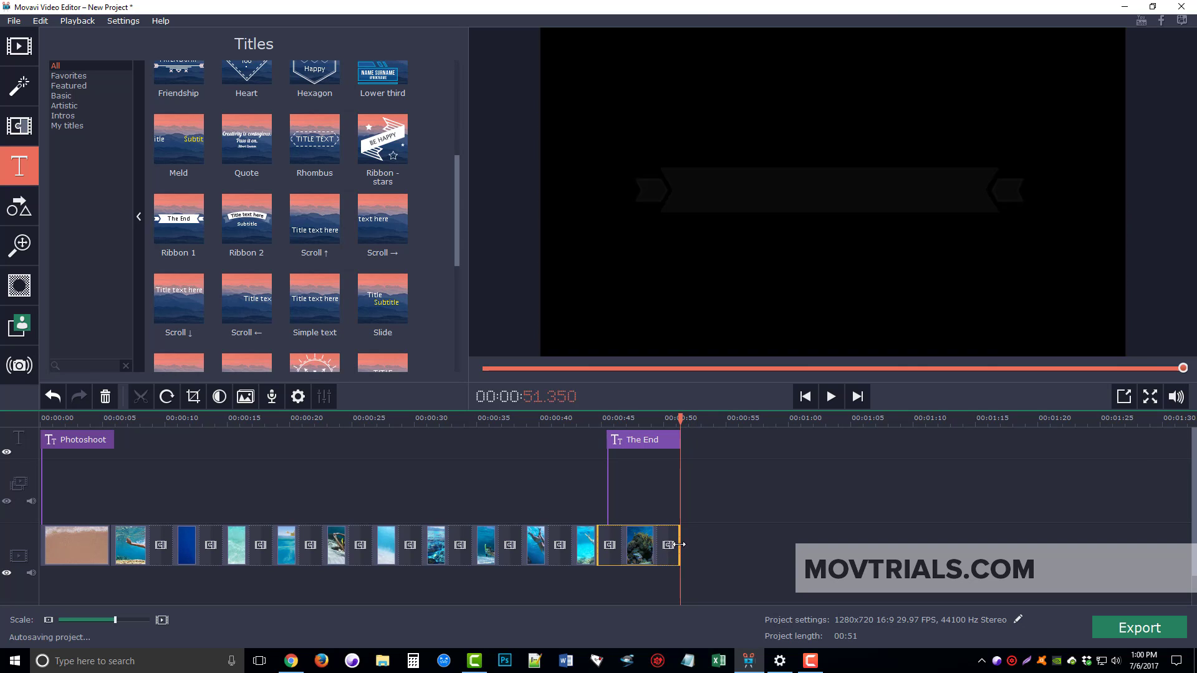
Step: Play back the slideshow's ending from 00:00:49.650, and return the playhead to the start of the timeline
click(675, 416)
drag(669, 419, 659, 419)
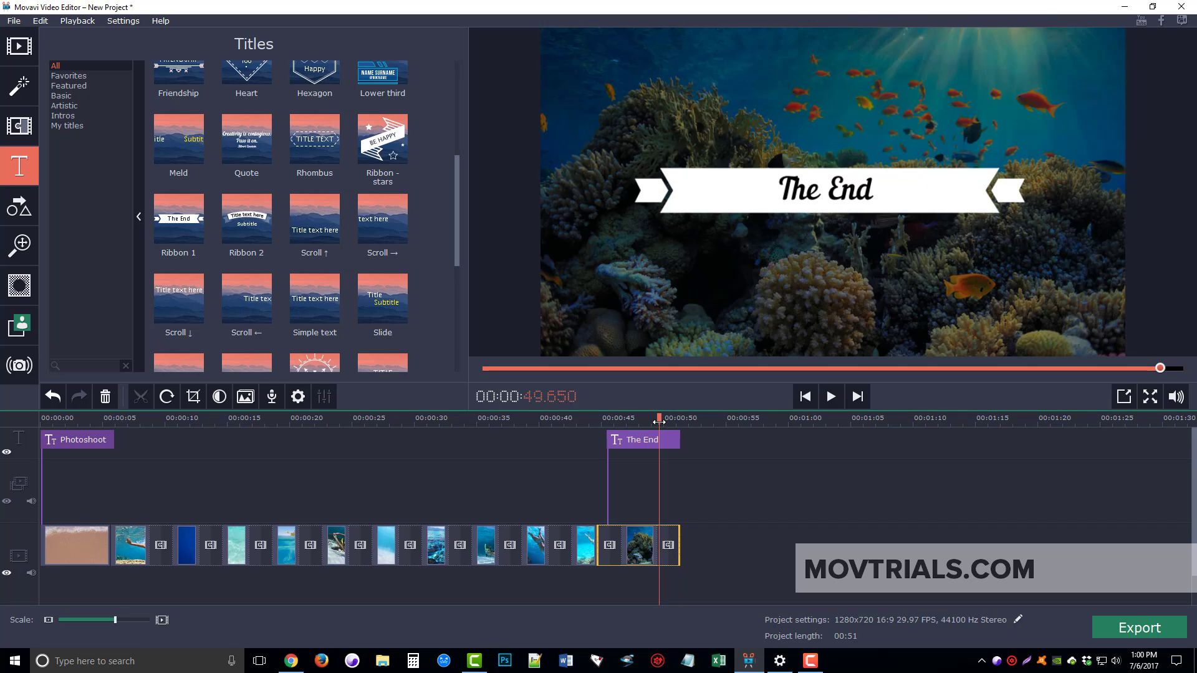
click(831, 396)
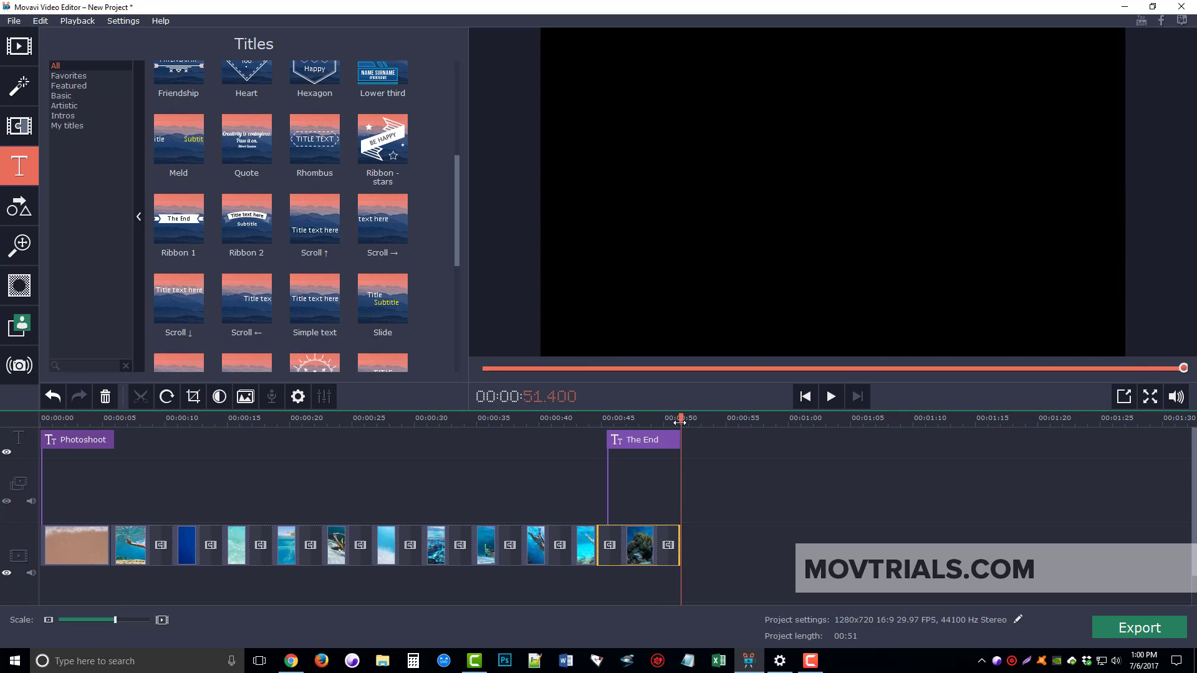
drag(679, 422, 40, 421)
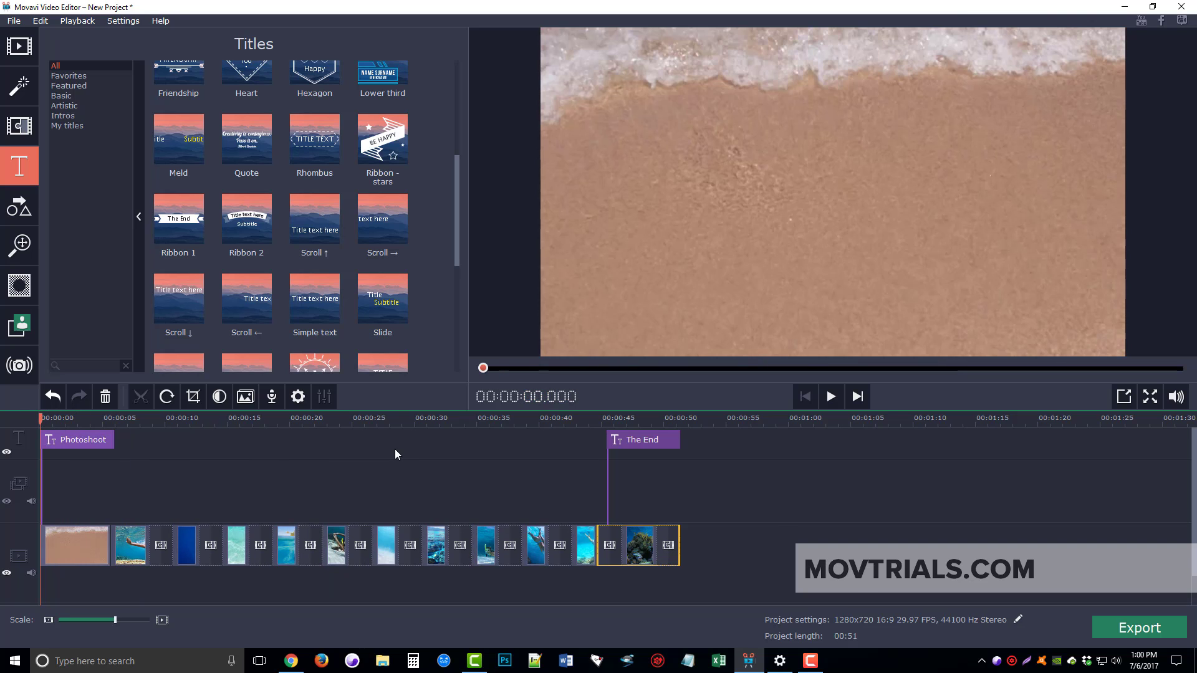
click(274, 580)
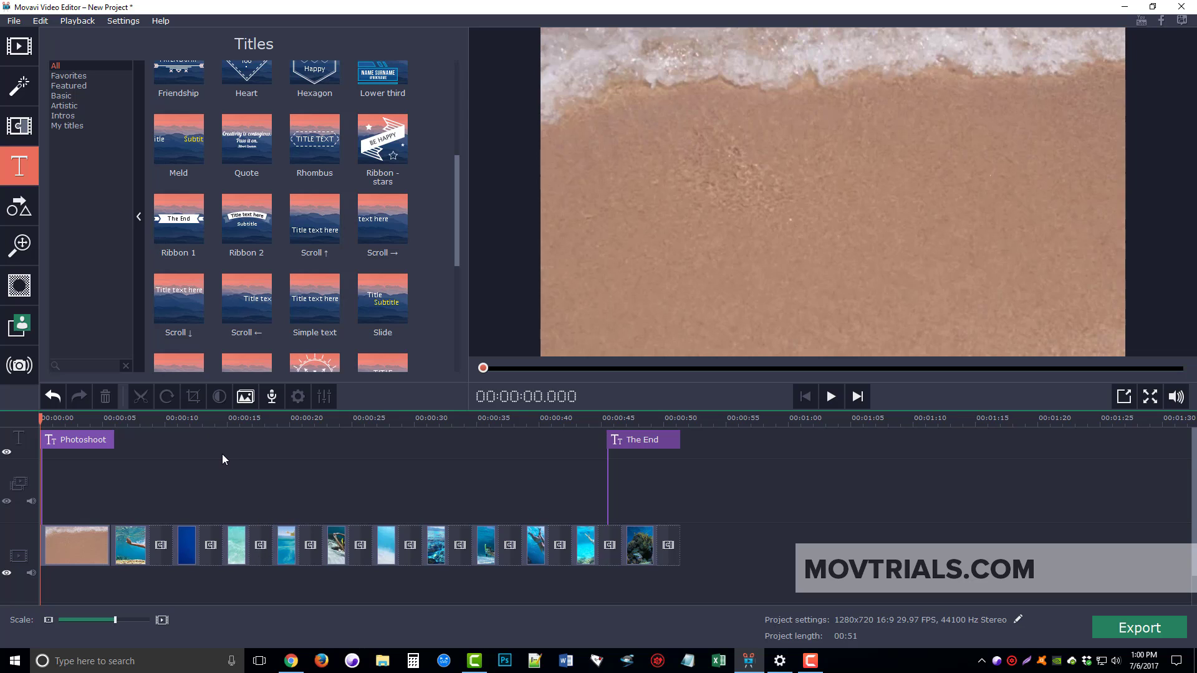
Step: Import the music file 118Electronic.mp3 from a folder in Amazon Drive onto the audio track
click(20, 47)
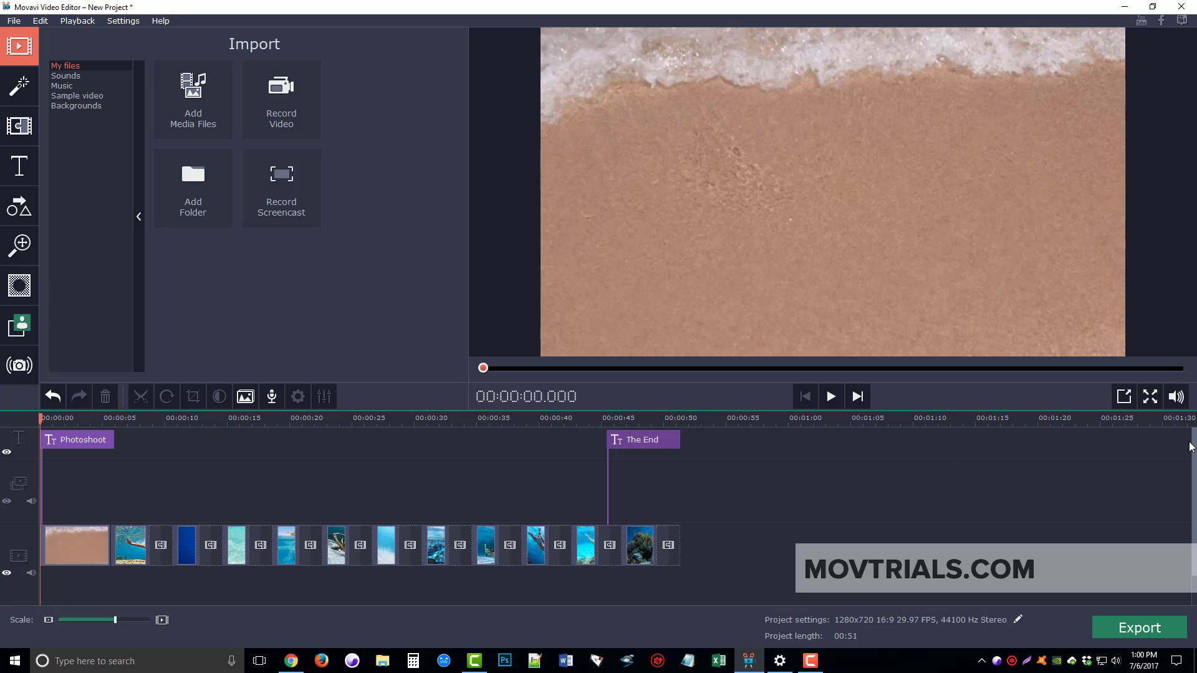
drag(1189, 449, 1193, 489)
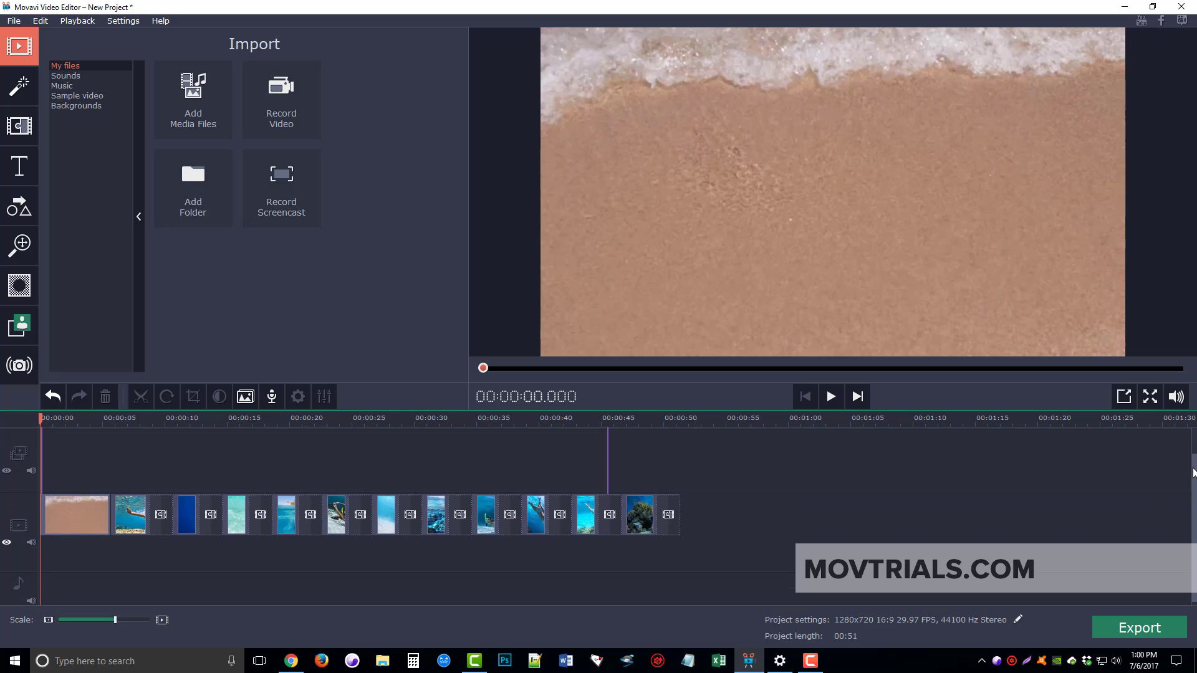
click(194, 102)
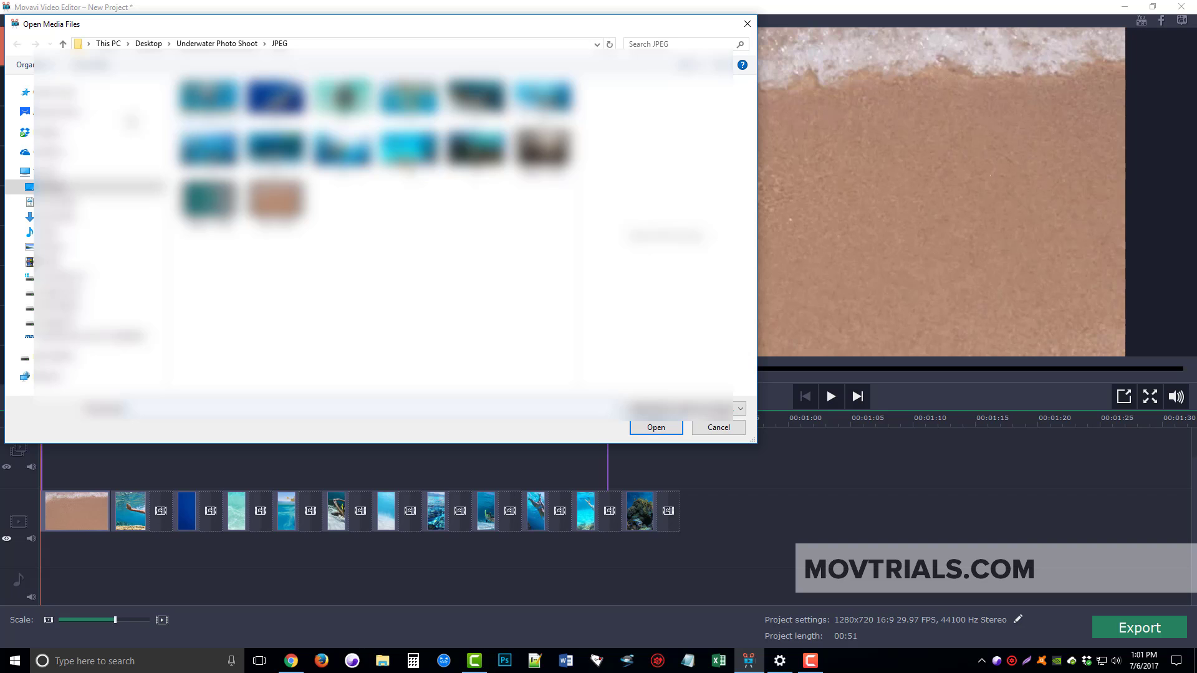
click(56, 111)
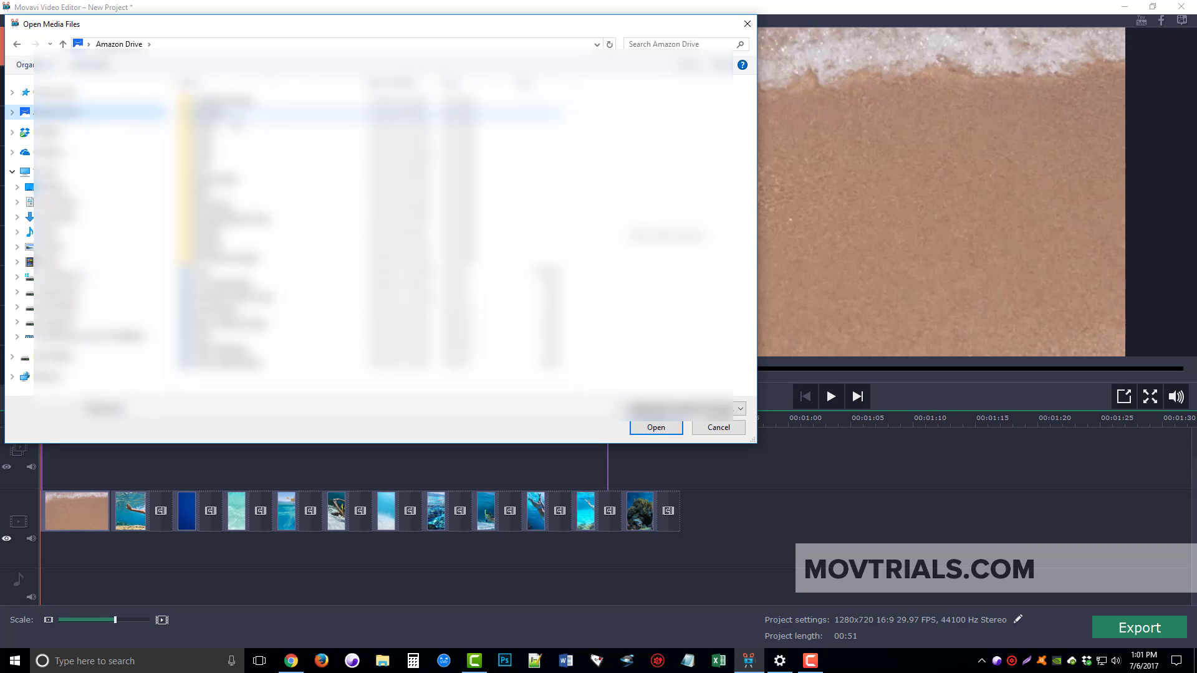
double_click(212, 112)
double_click(206, 100)
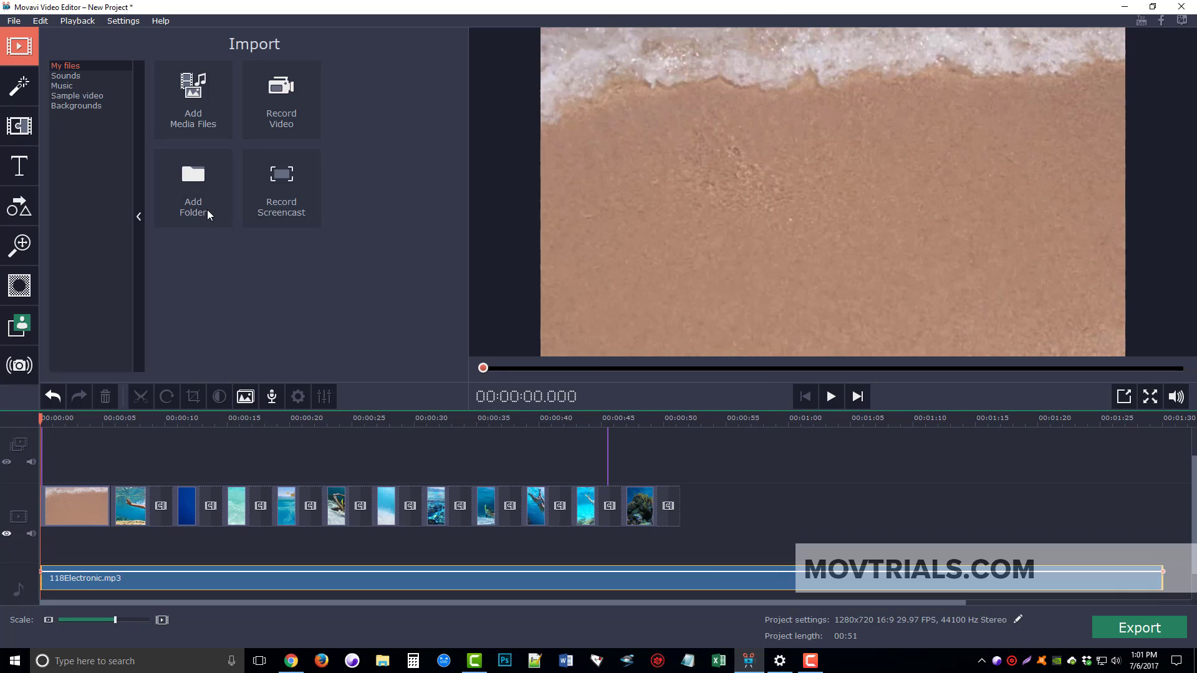
double_click(212, 195)
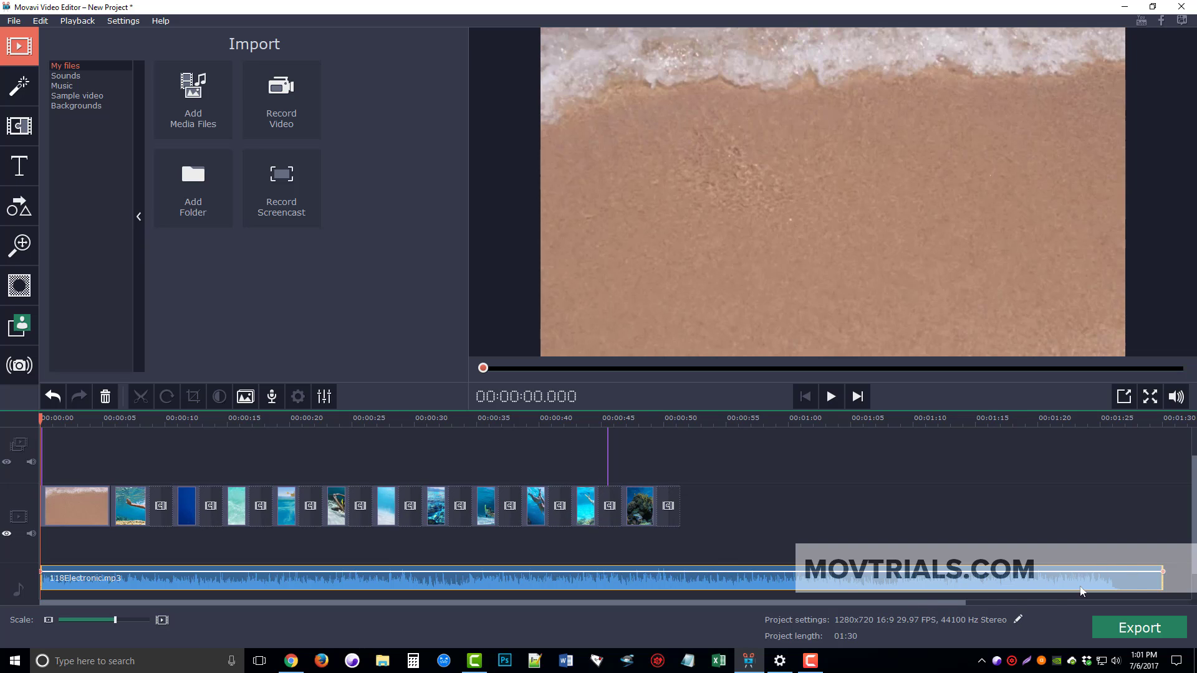
Step: Trim the music clip so it ends with the final photo at 00:00:51.350, and play back the ending from 00:00:50.200
drag(1161, 579, 680, 579)
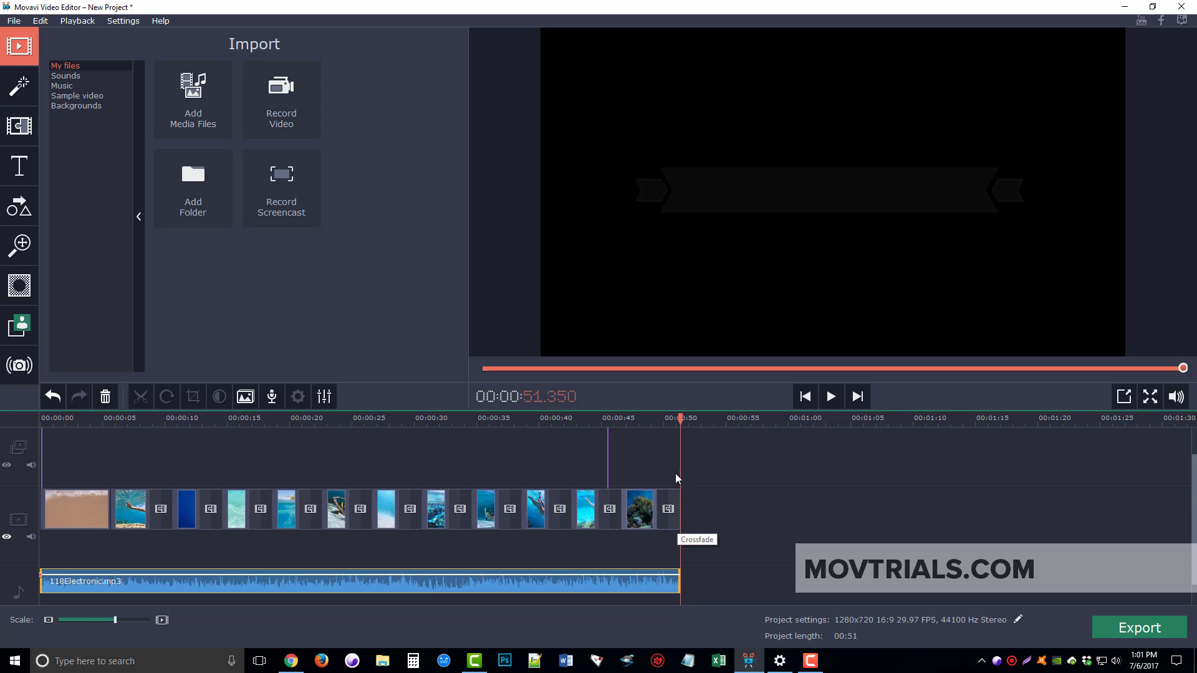
click(666, 419)
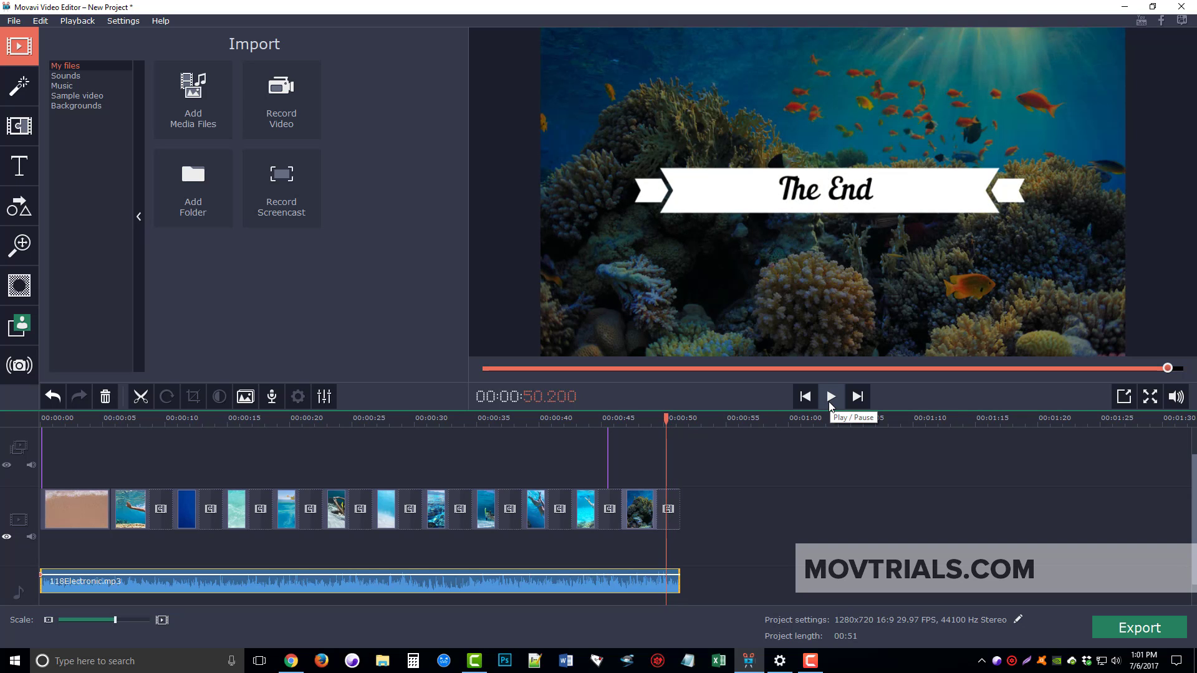
click(831, 398)
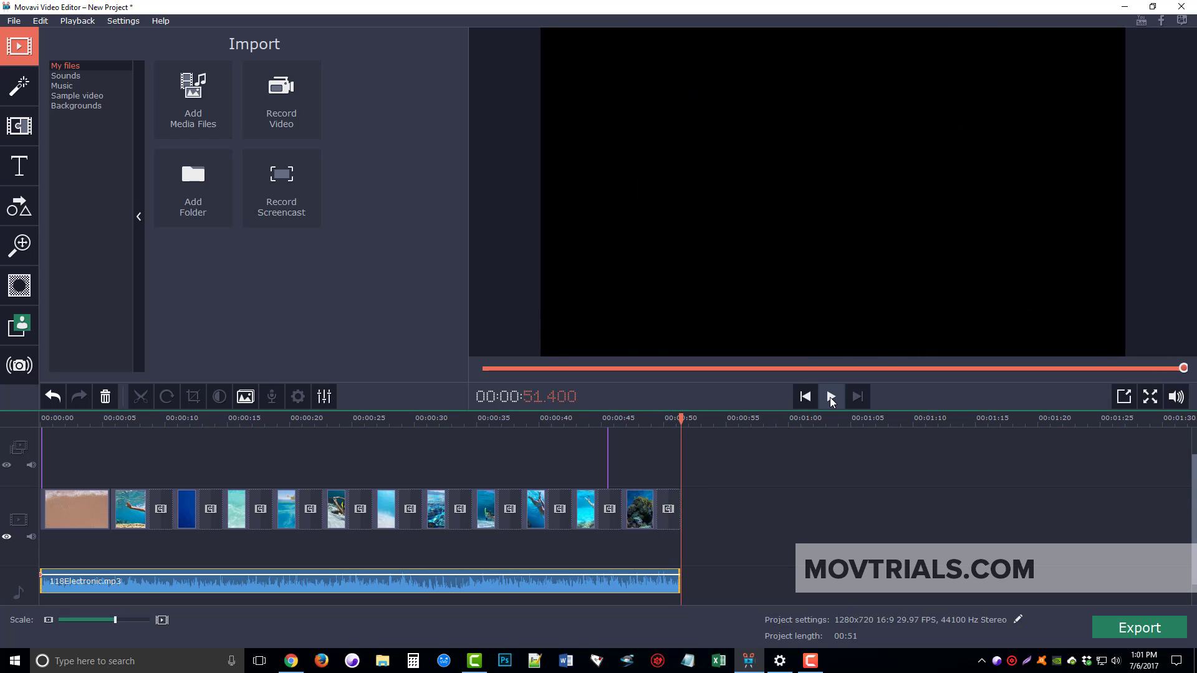
Step: Set a 3.0 sec fade out in the music clip's audio properties
right_click(665, 585)
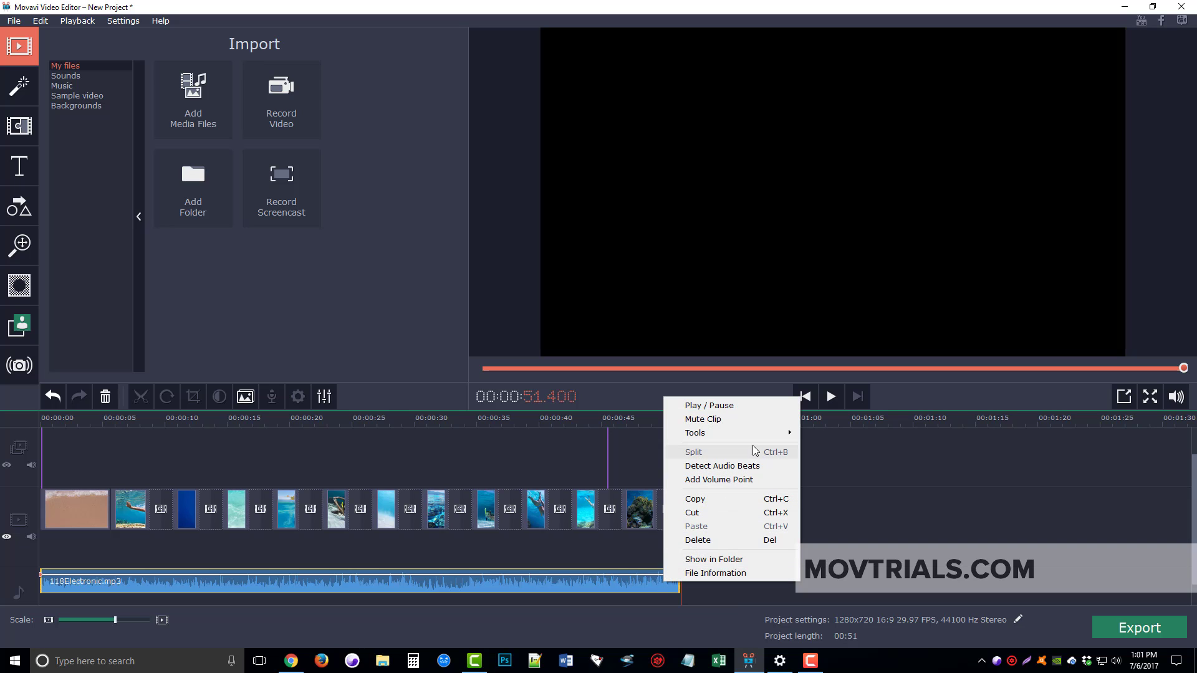
mouse_move(757, 433)
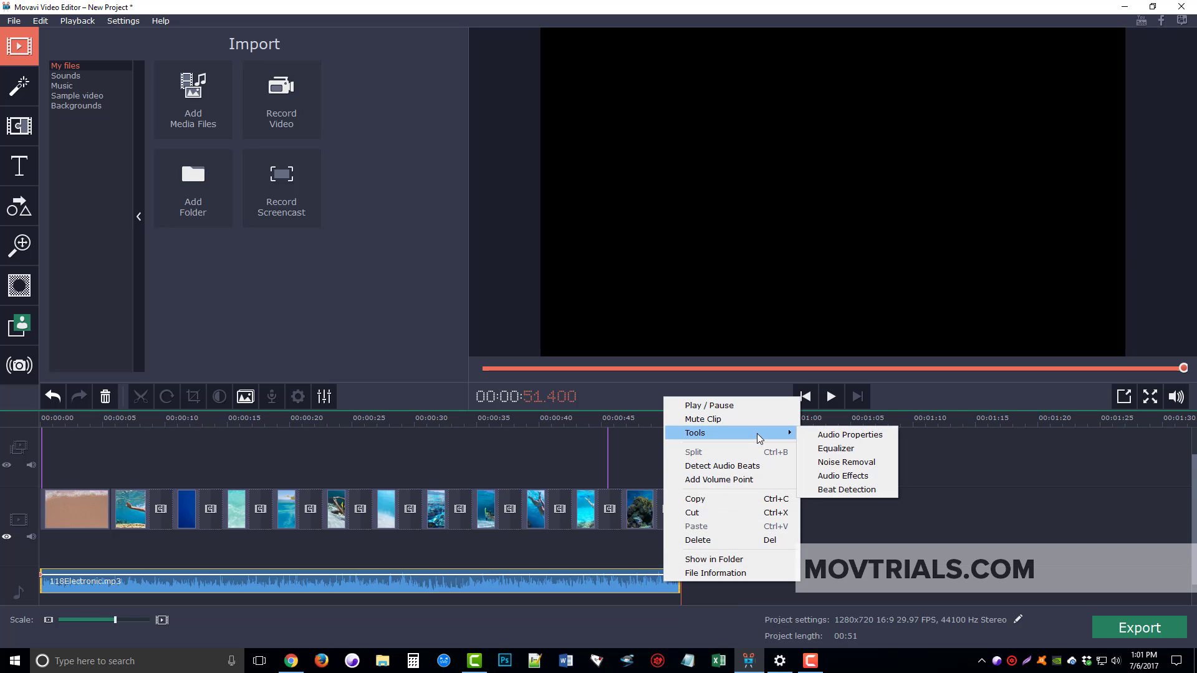
click(829, 436)
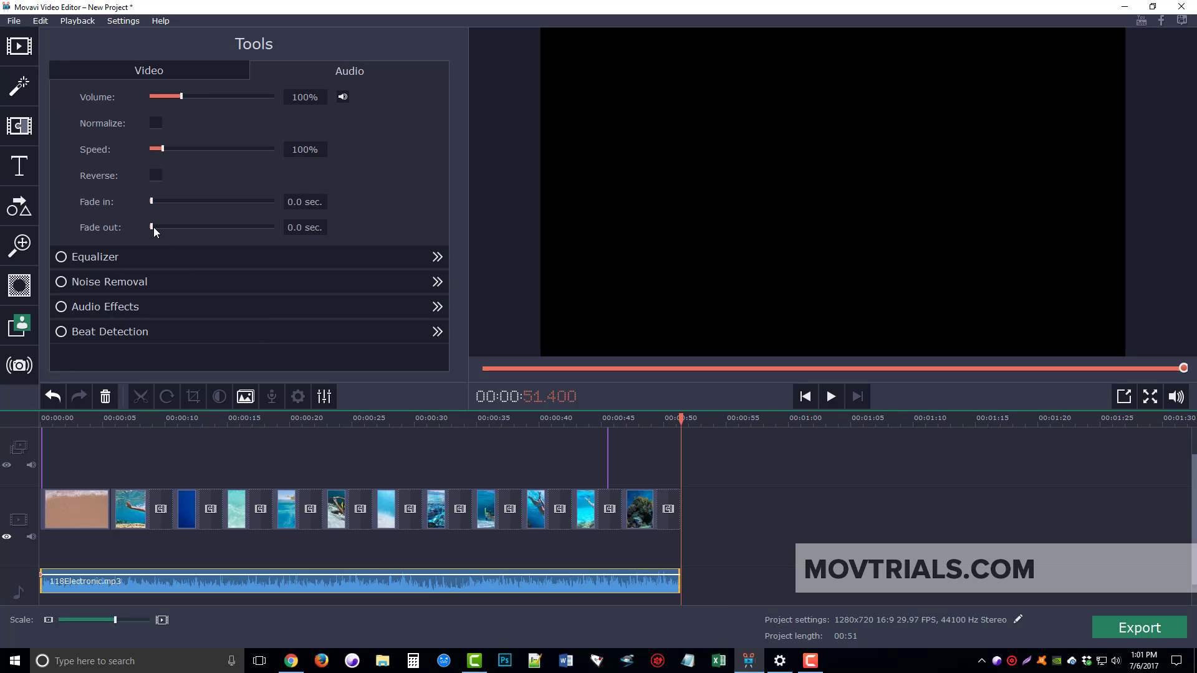
drag(157, 231, 188, 232)
Step: Play back the music fade-out from 00:00:46.750 and the slideshow's opening, and return the playhead to the start
drag(681, 421, 623, 421)
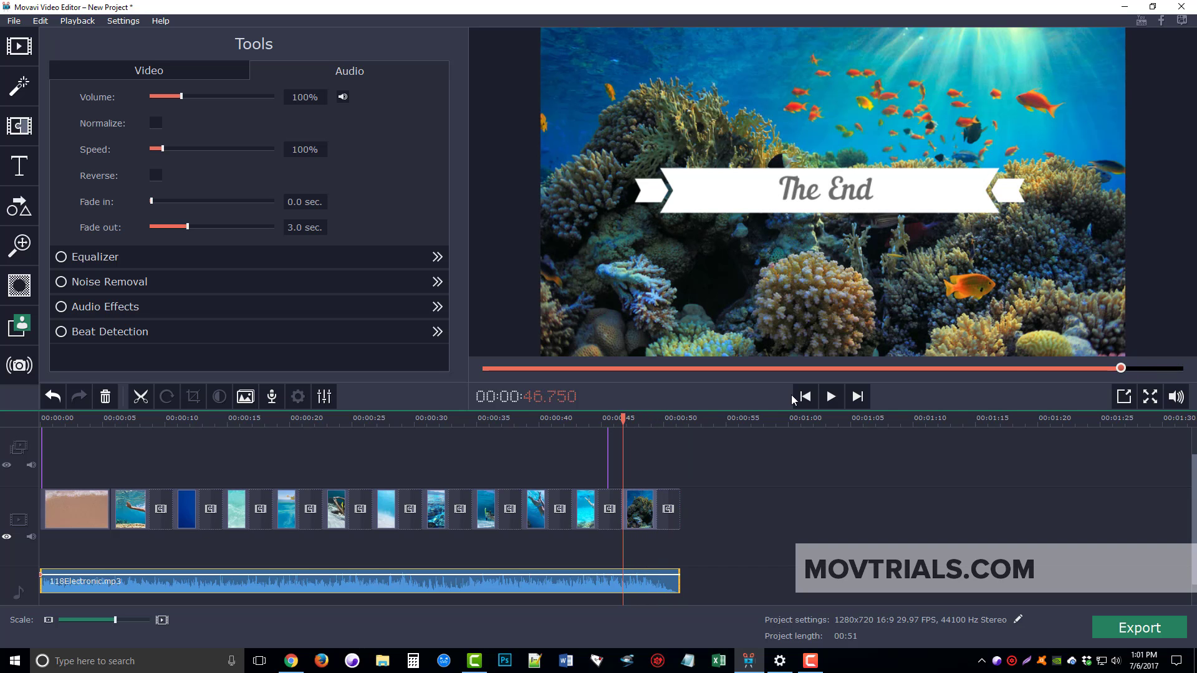
click(830, 397)
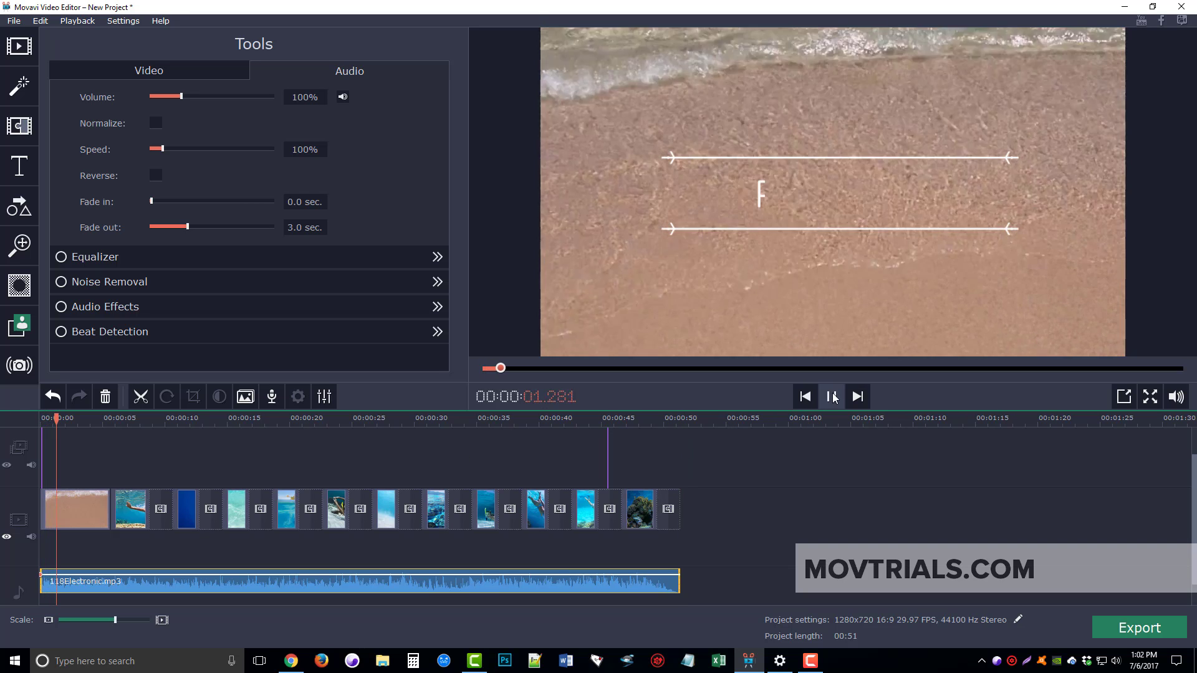
key(space)
drag(56, 418, 42, 418)
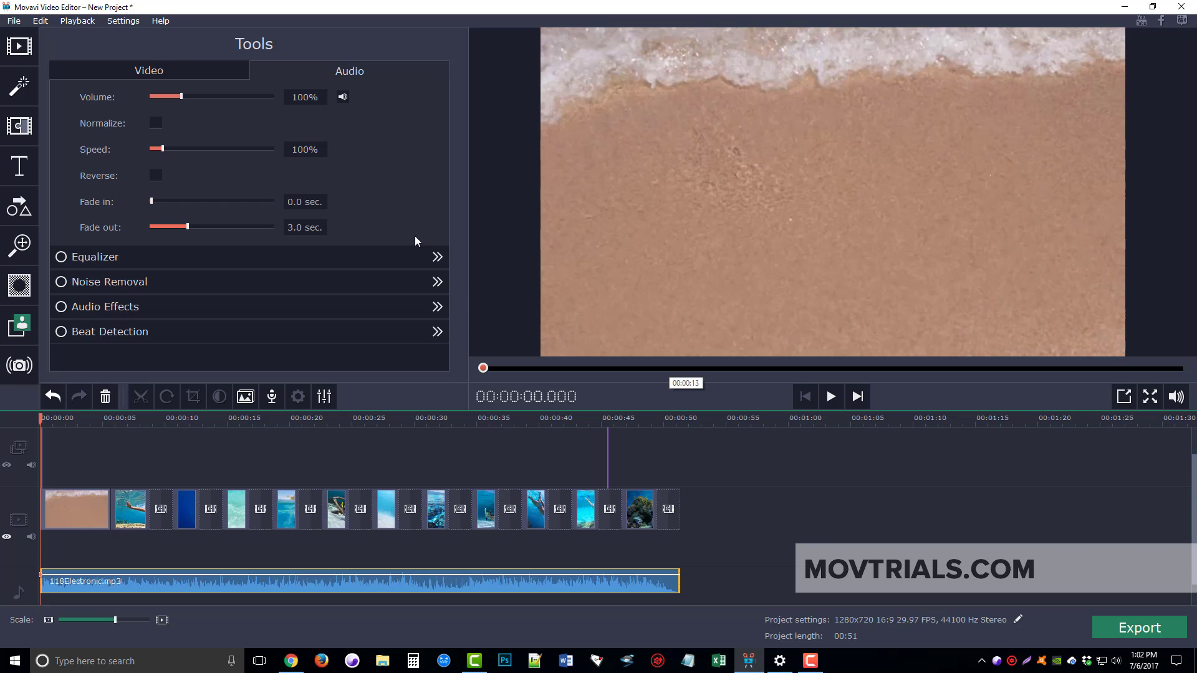
Step: Examine the first two photos' video properties and the second photo's available editing tools, and open the Filters collection
click(146, 72)
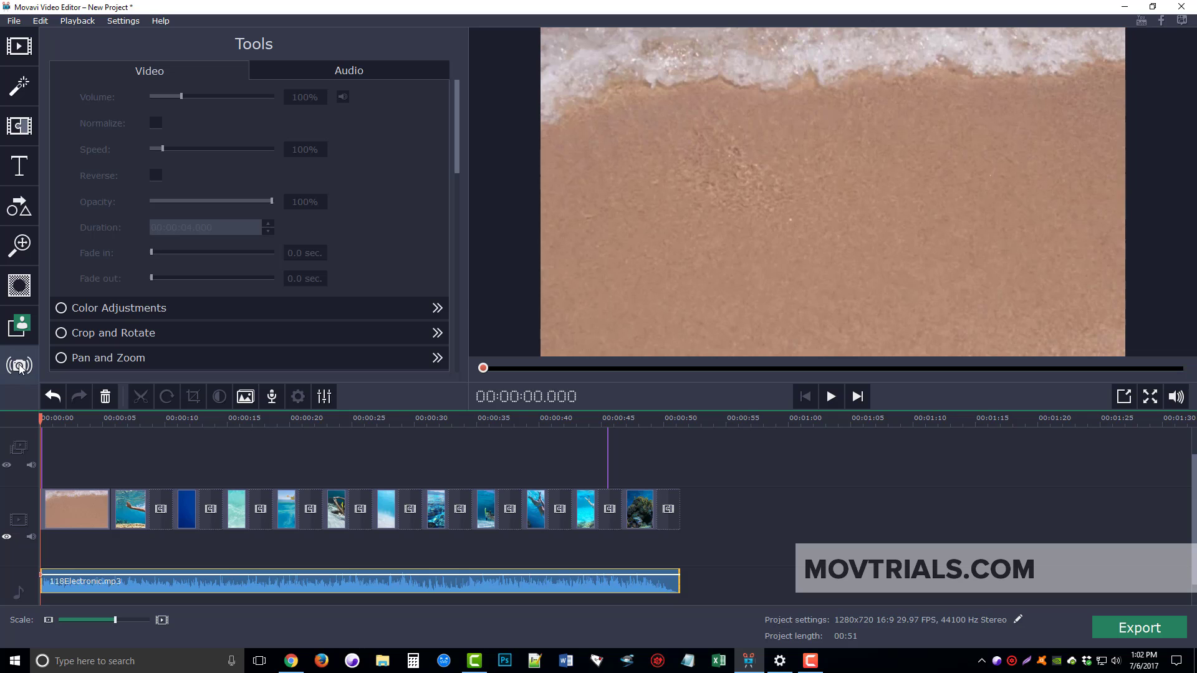
click(75, 499)
click(123, 506)
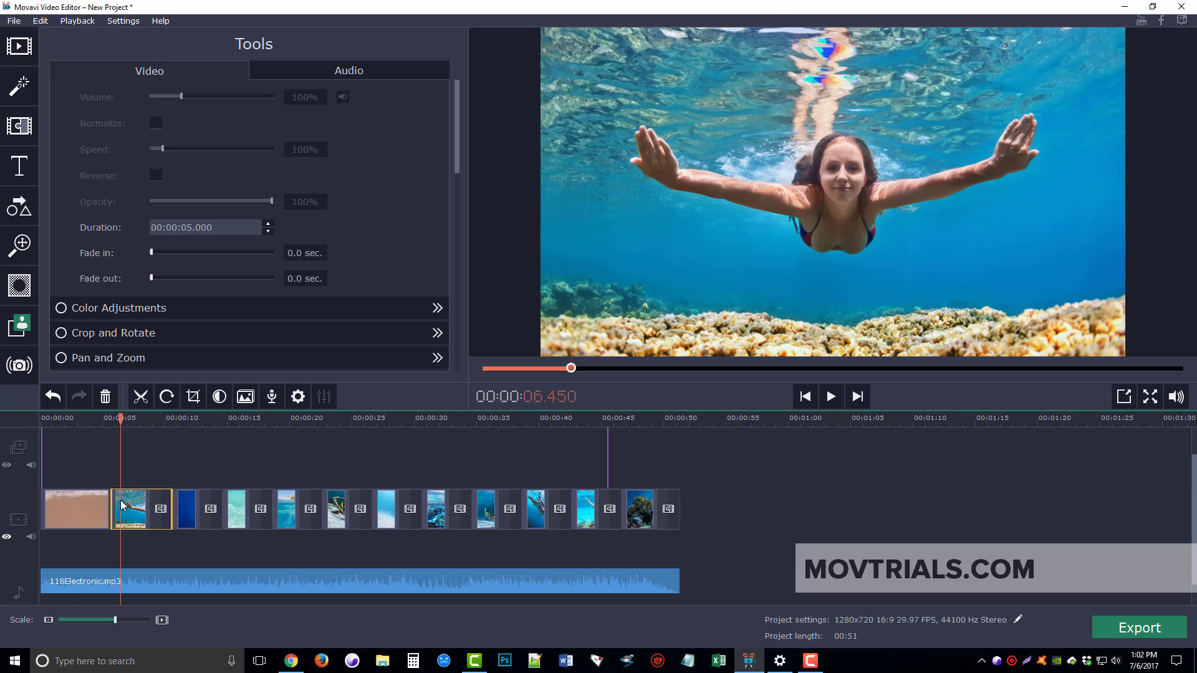
click(187, 505)
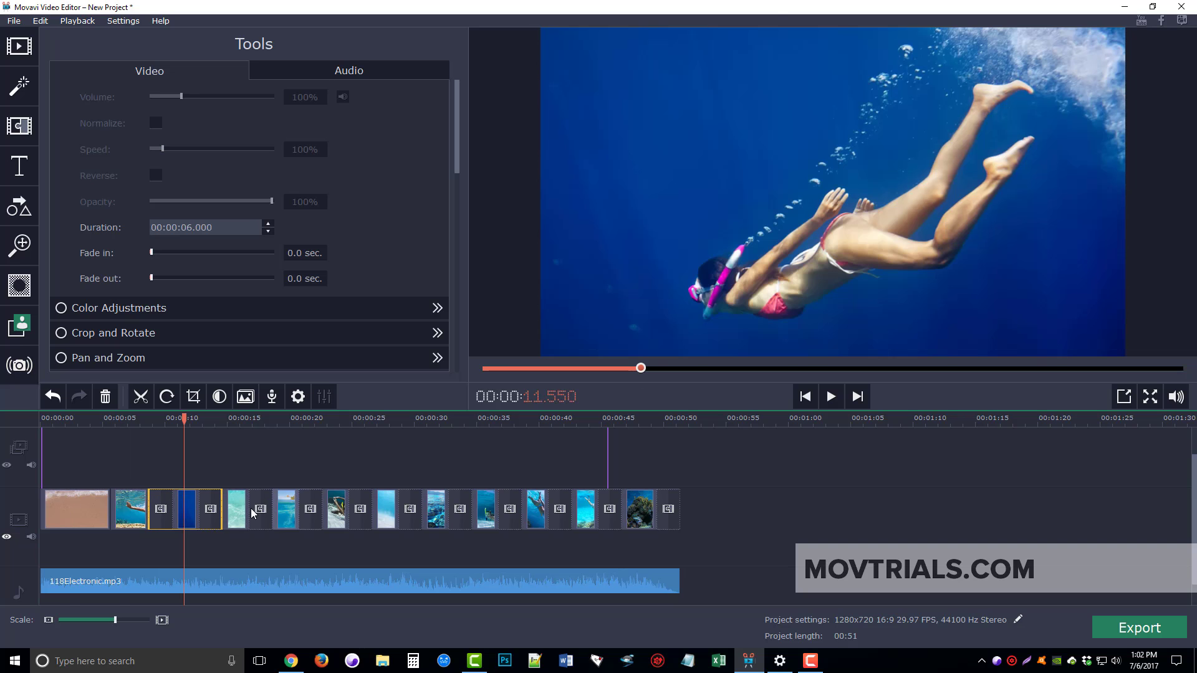
right_click(192, 504)
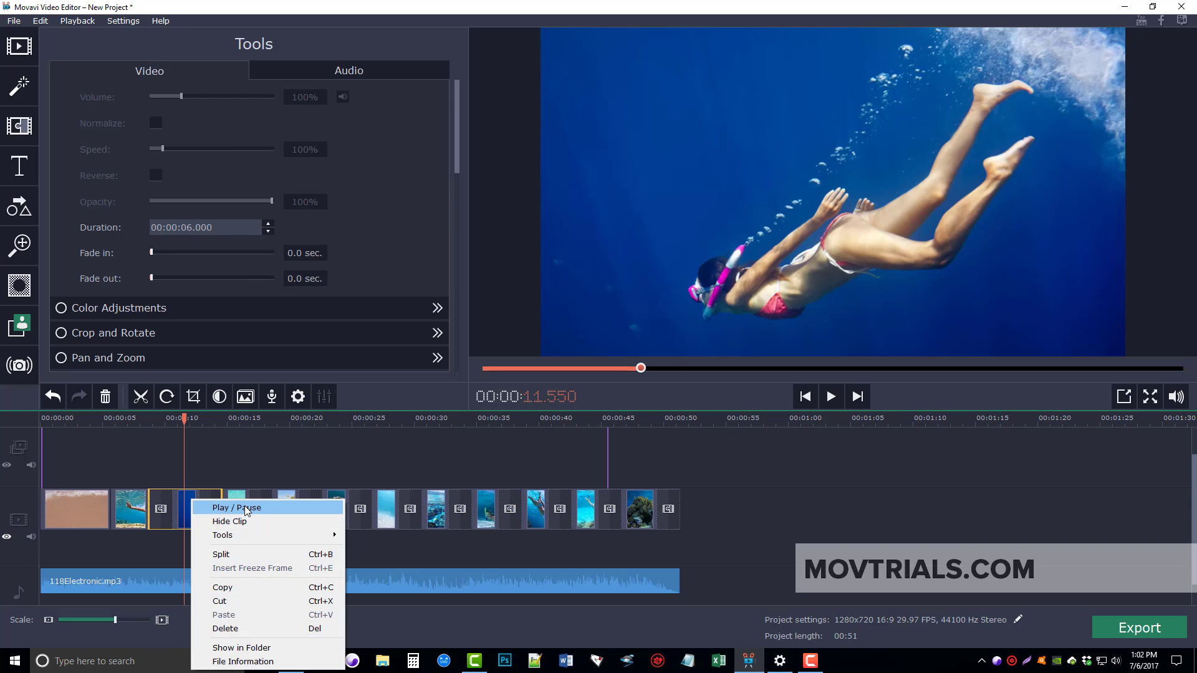
mouse_move(230, 538)
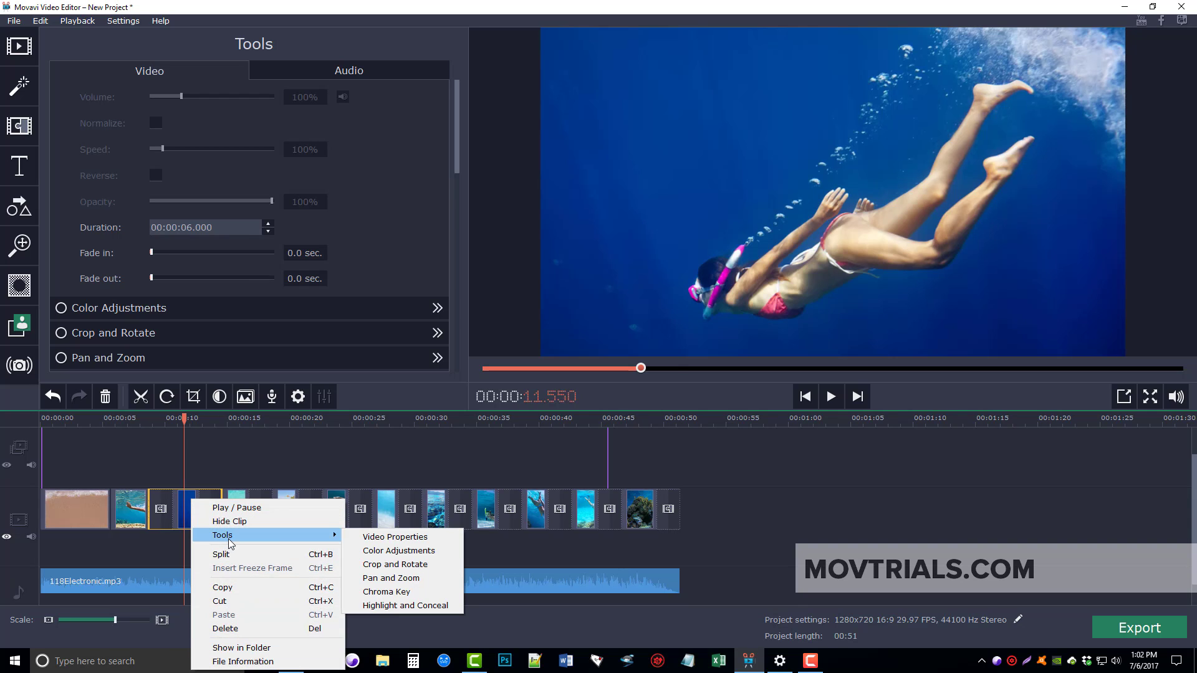
click(341, 453)
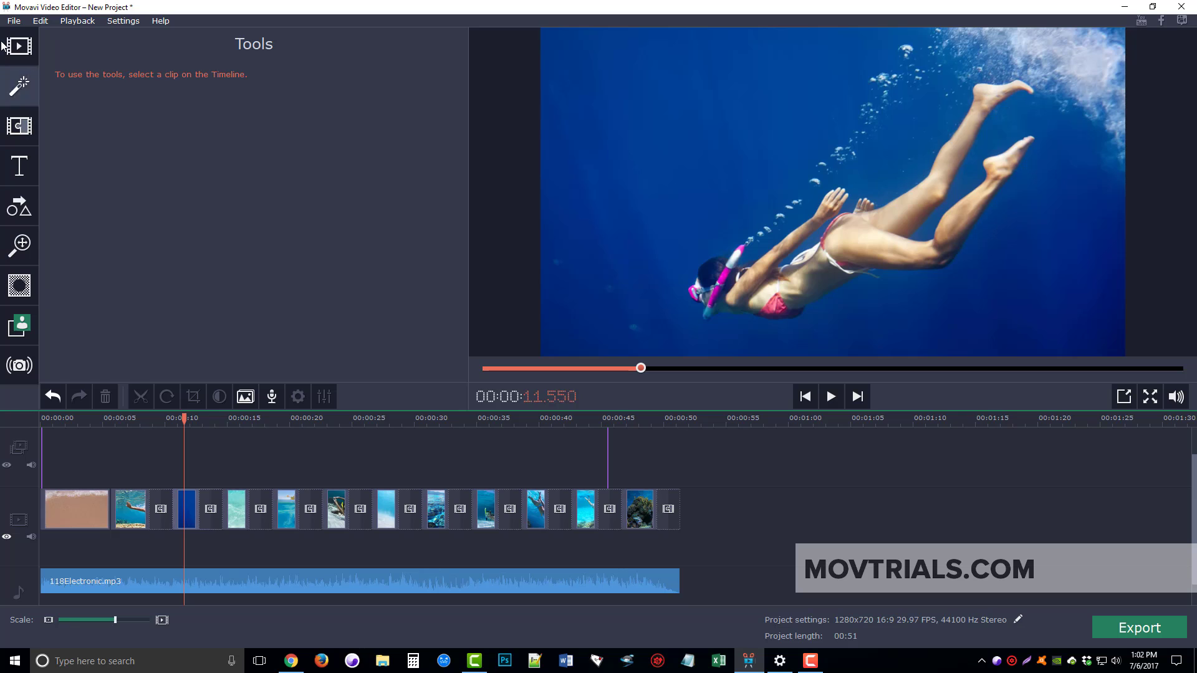
click(21, 89)
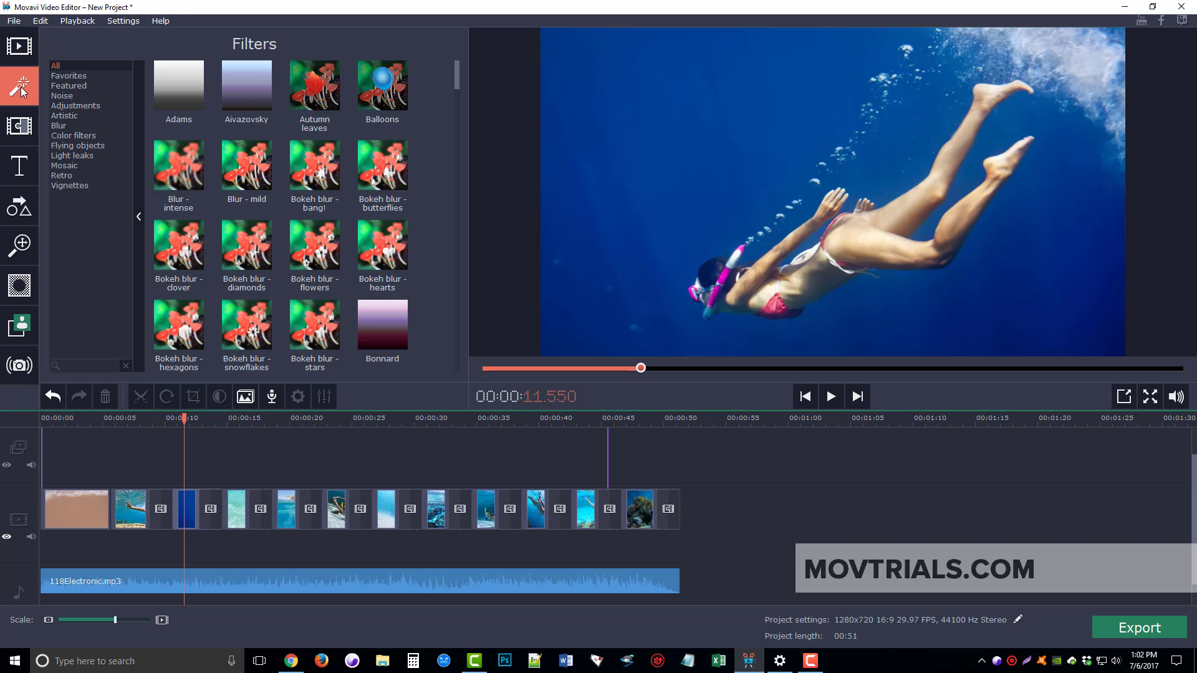
Step: Browse the Transitions and Titles collections and preview the 3D placard, Breaking news and Clean circle titles
click(19, 126)
click(19, 166)
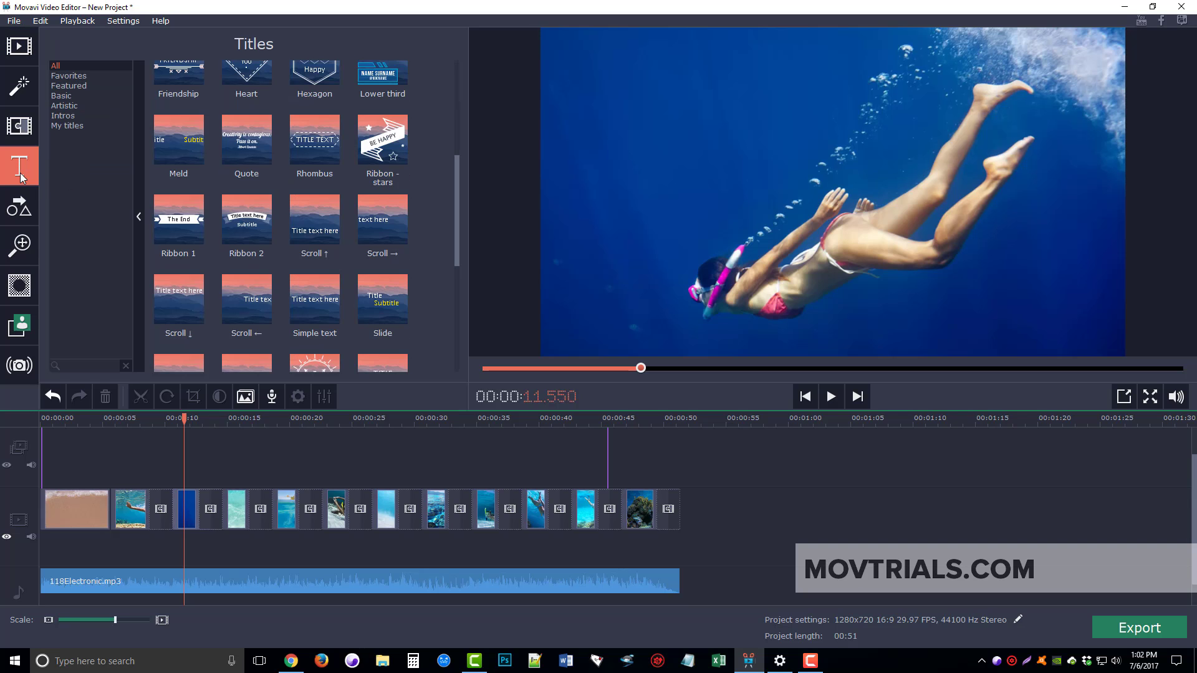
drag(457, 128, 458, 98)
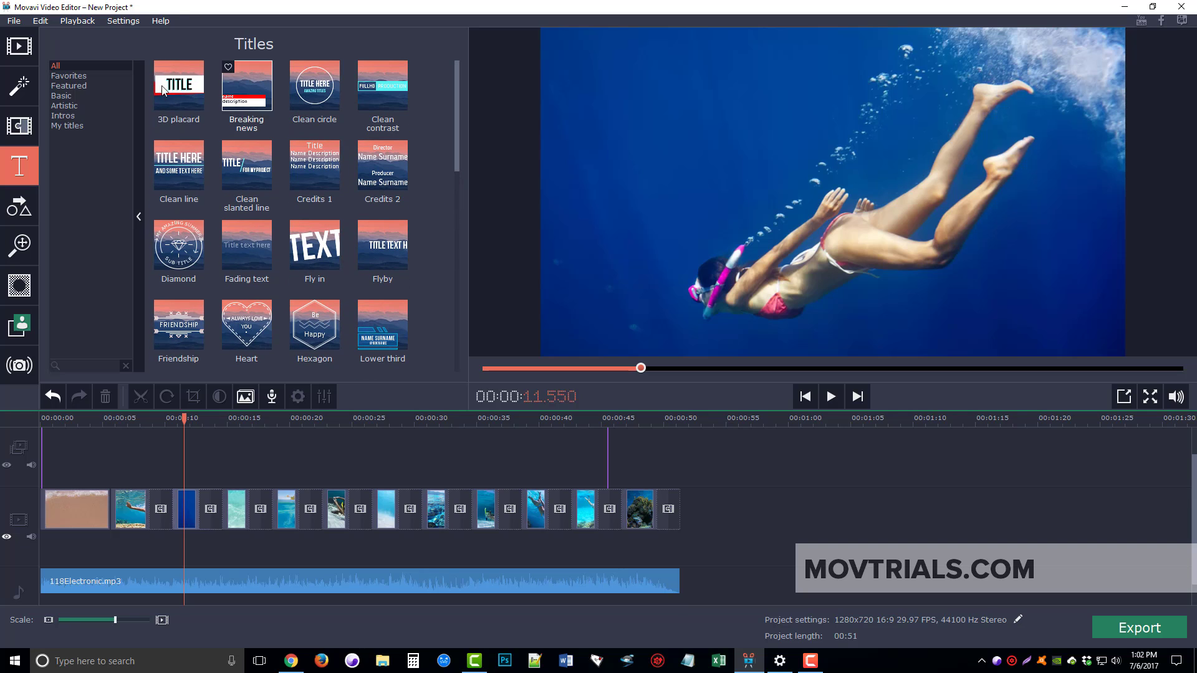
click(192, 101)
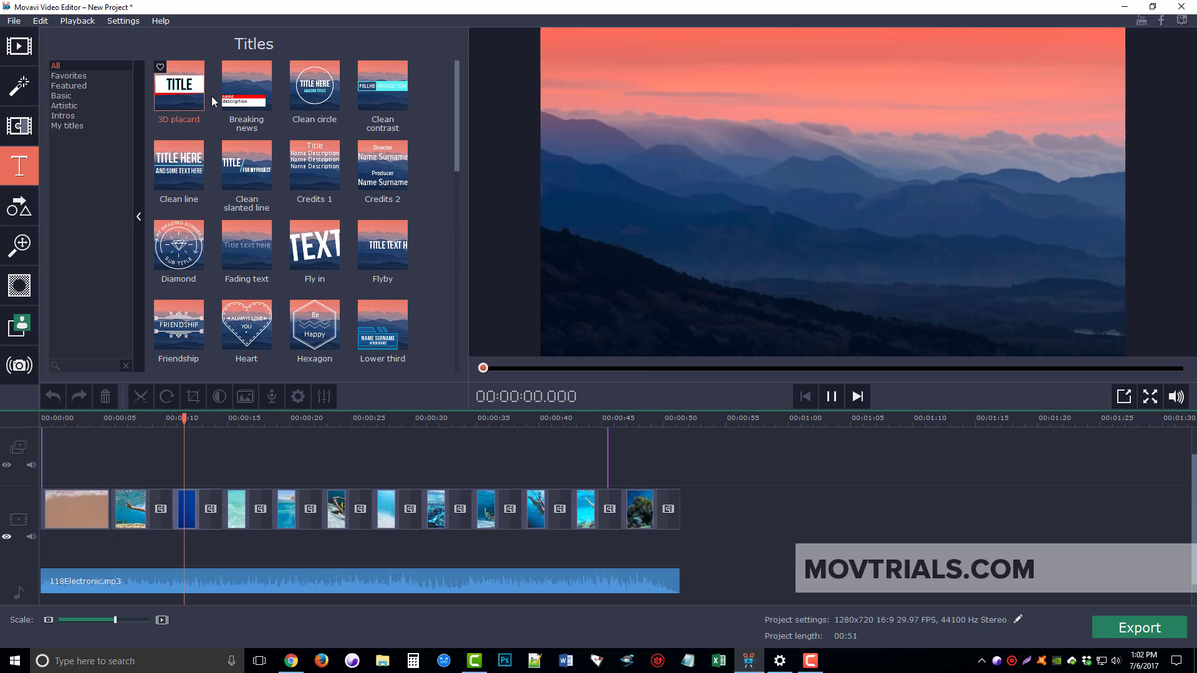
click(265, 97)
click(292, 93)
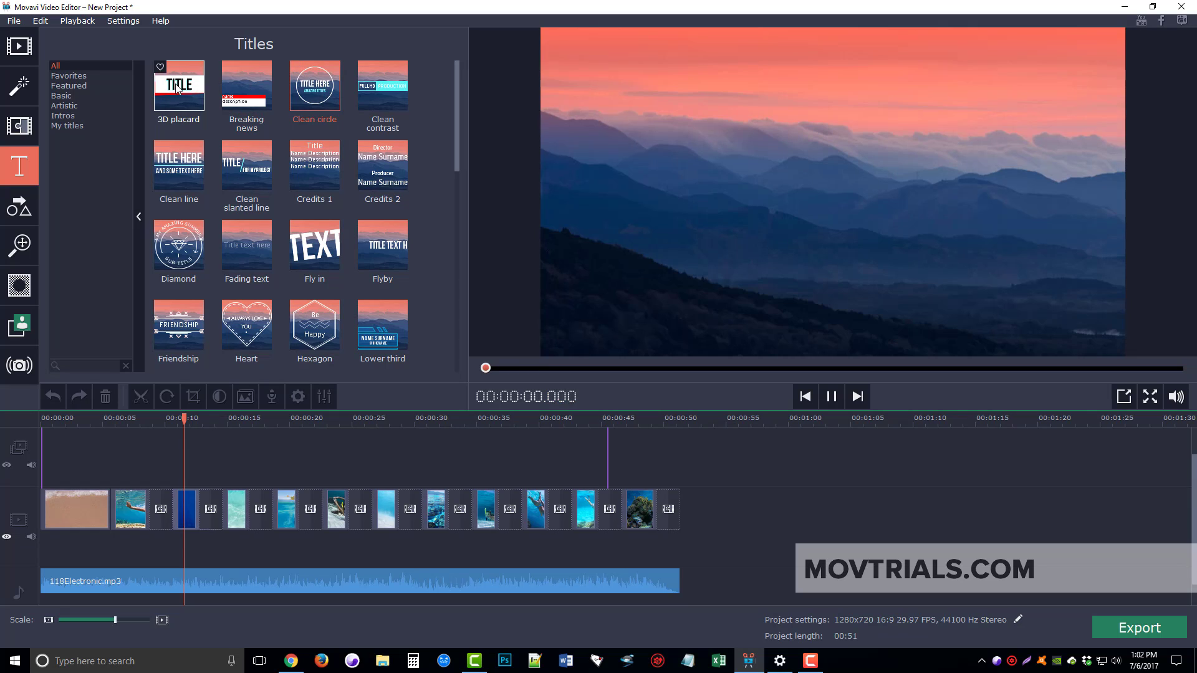
Step: View the Callouts collection and the Pan and Zoom options for the first photo
click(24, 208)
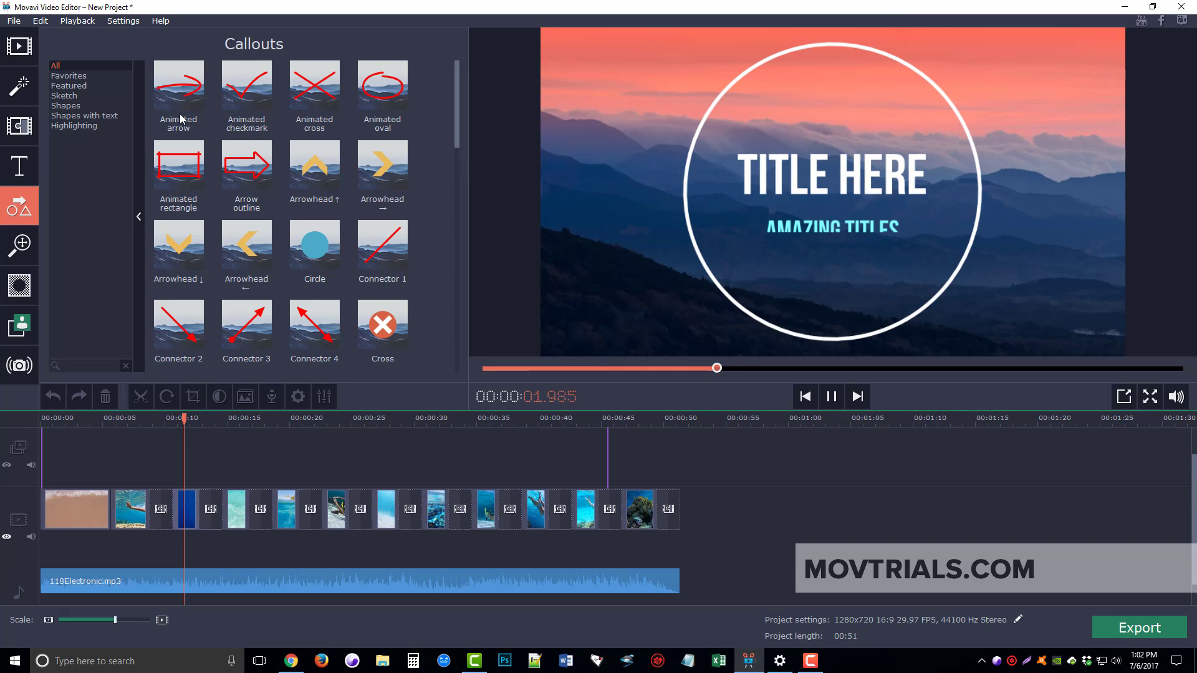
click(23, 244)
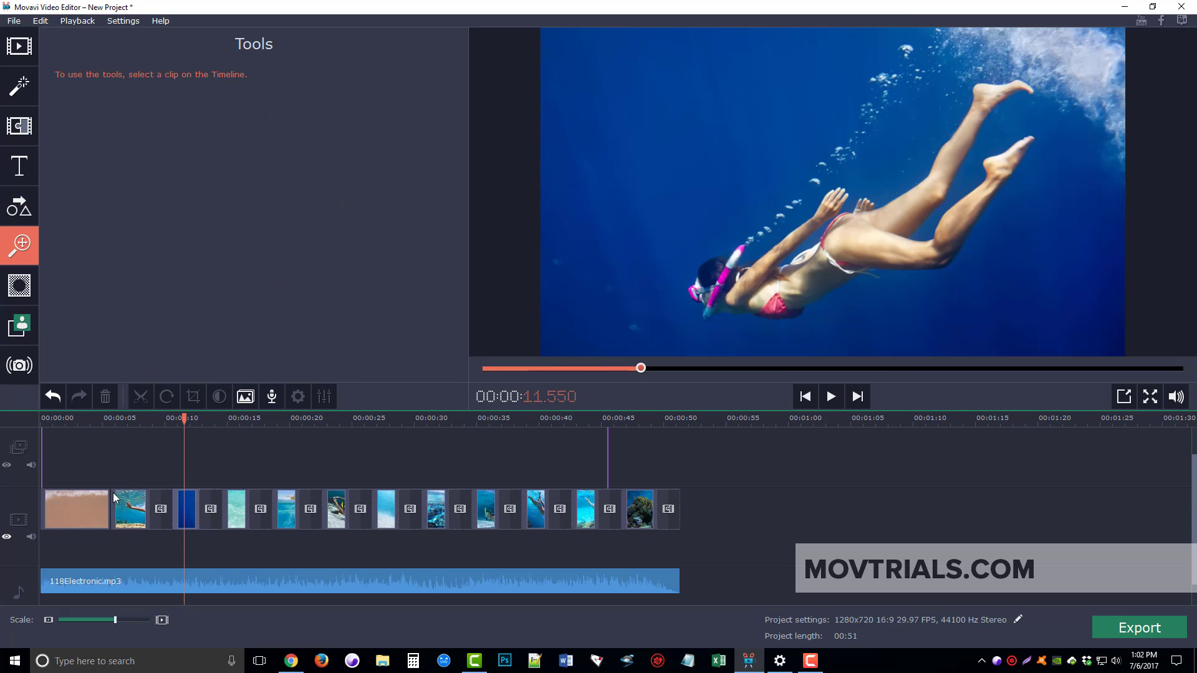
click(135, 509)
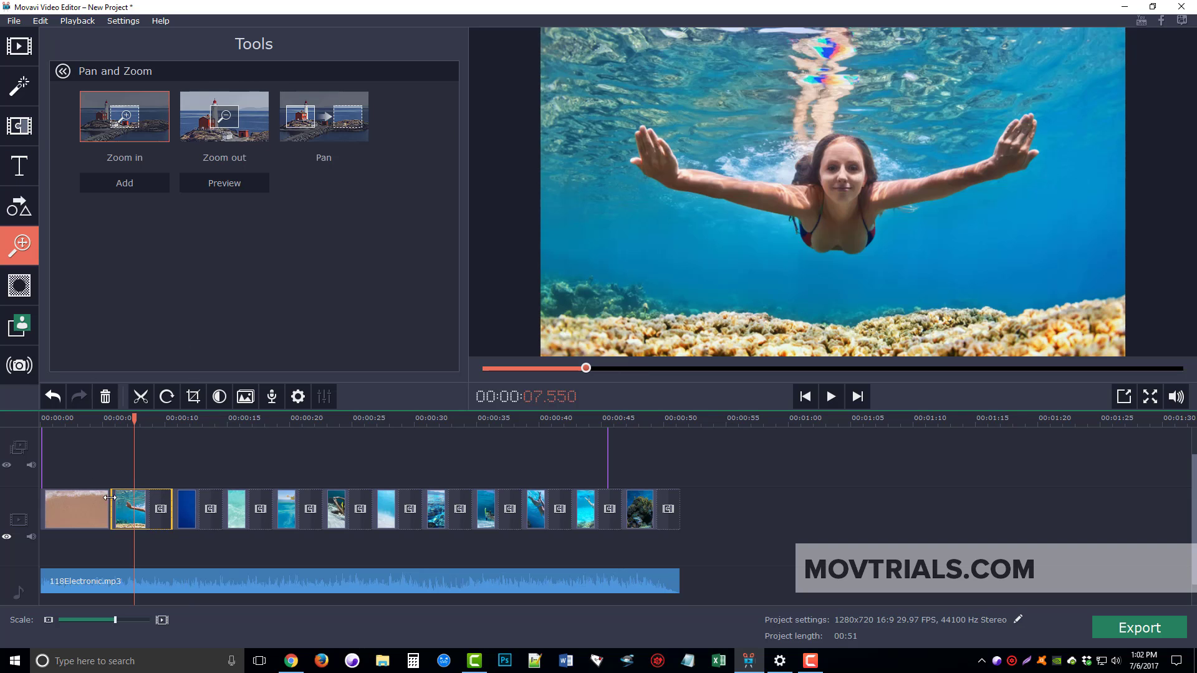
Step: Try a pixelated Conceal mask over the swimmer's face in the first photo, switch to Highlight mode, and undo the mask
click(27, 290)
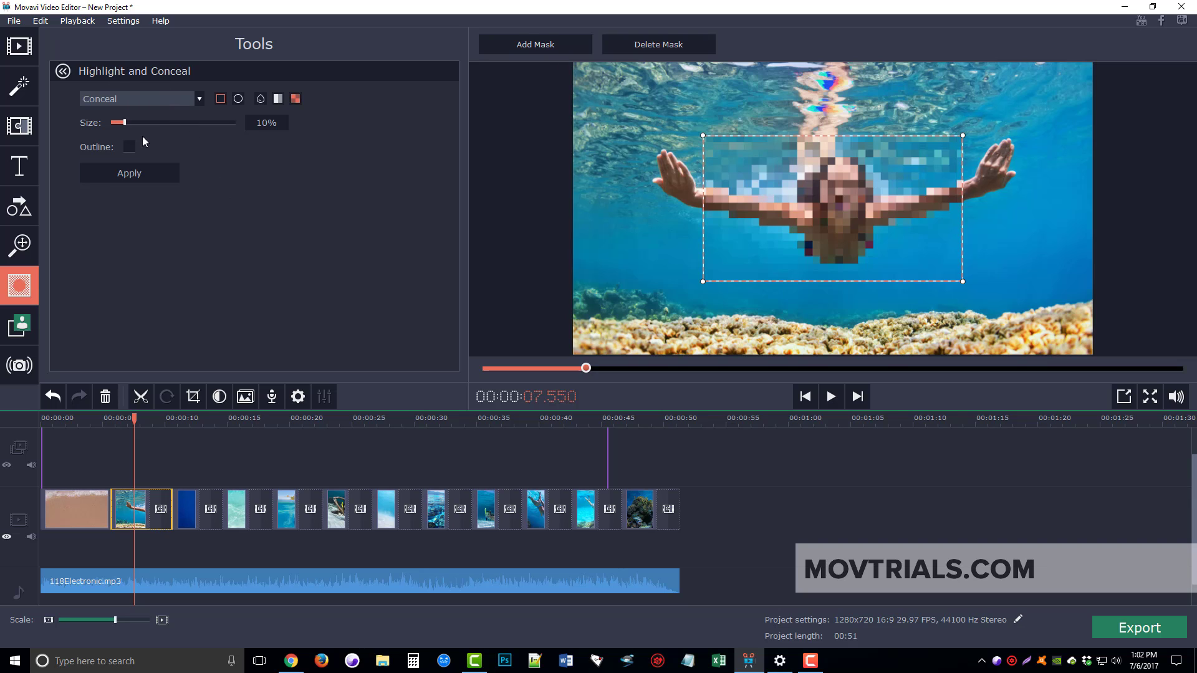
drag(703, 281, 846, 197)
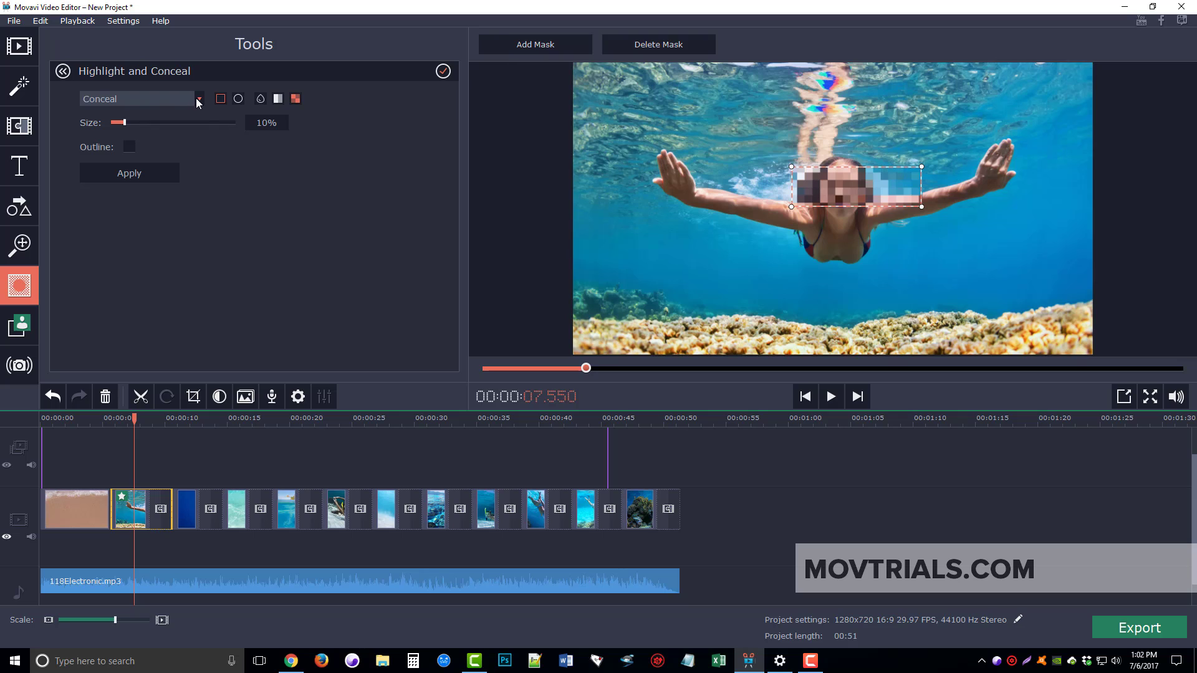
click(197, 99)
click(116, 122)
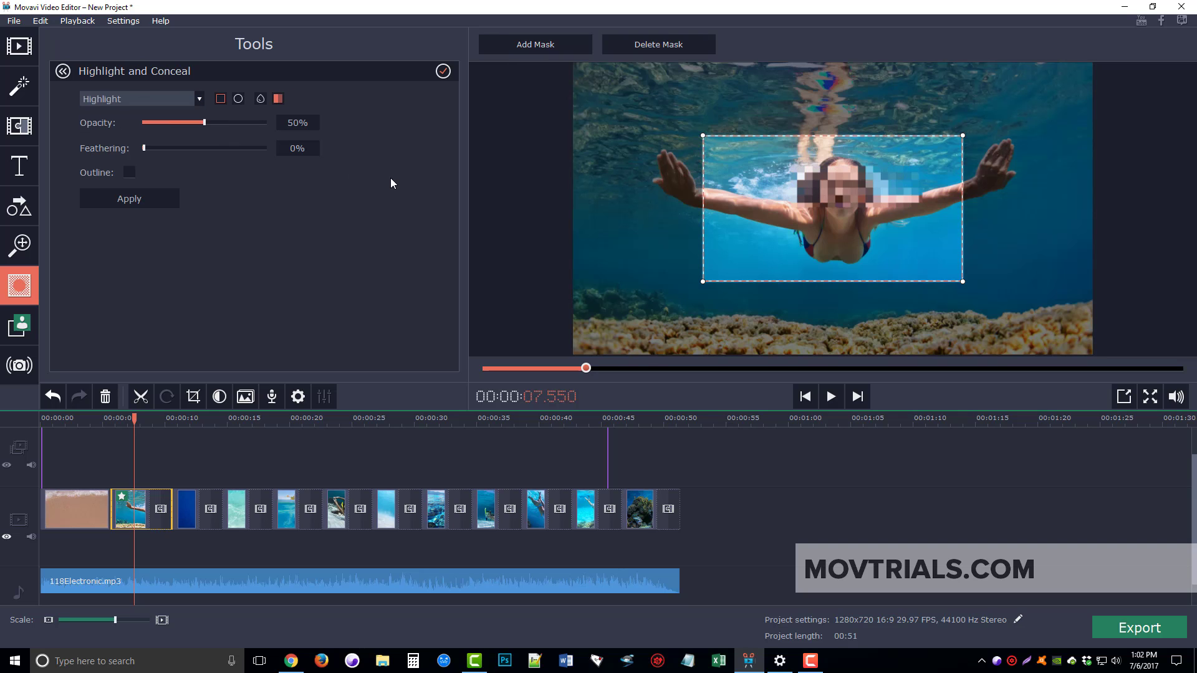
click(54, 397)
click(54, 397)
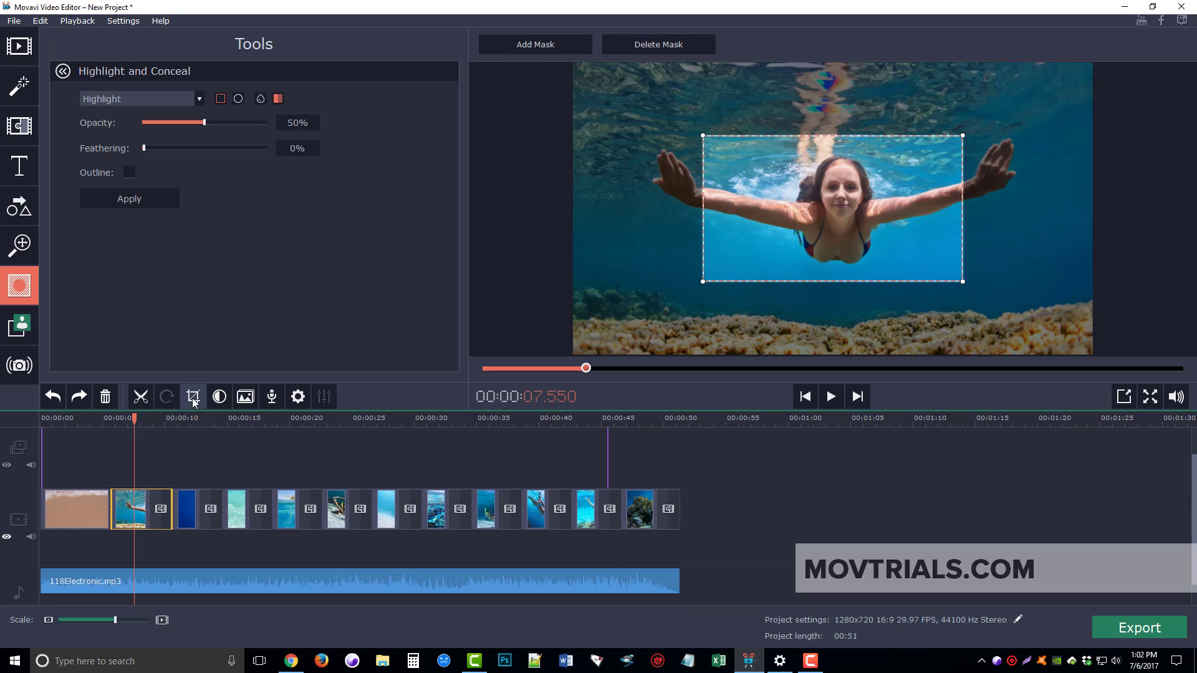
Step: Examine the Color Adjustments options and view the second to fifth photos and the opening clip
click(220, 397)
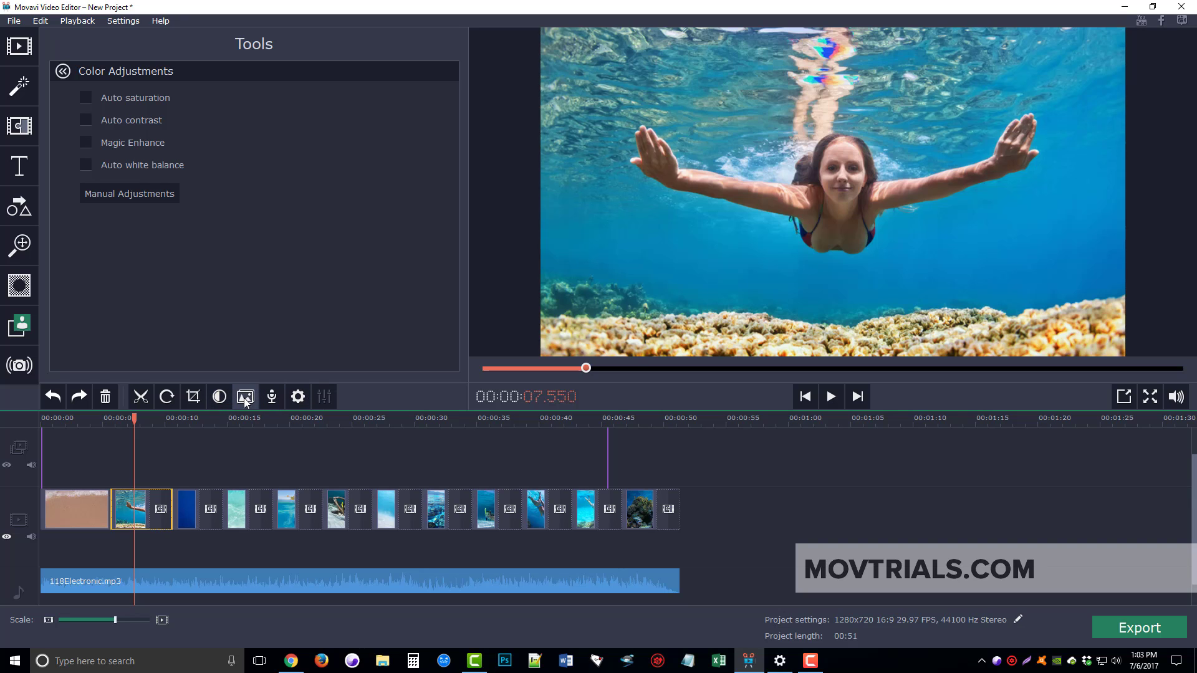
click(190, 503)
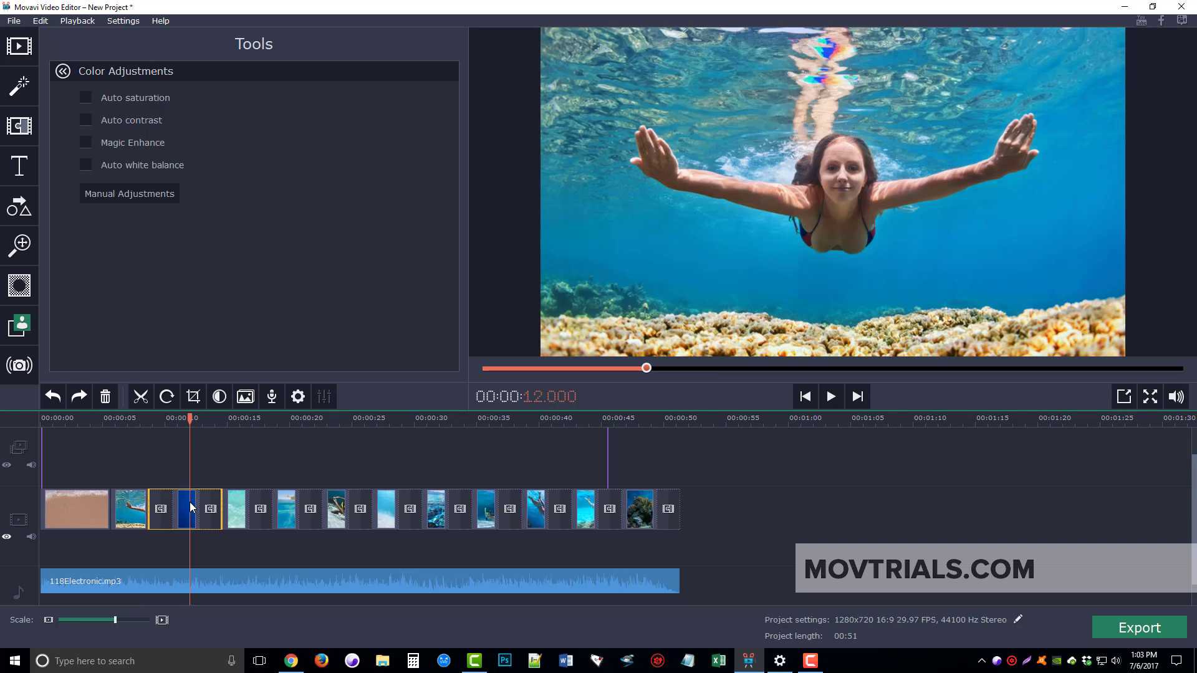
click(242, 510)
click(286, 510)
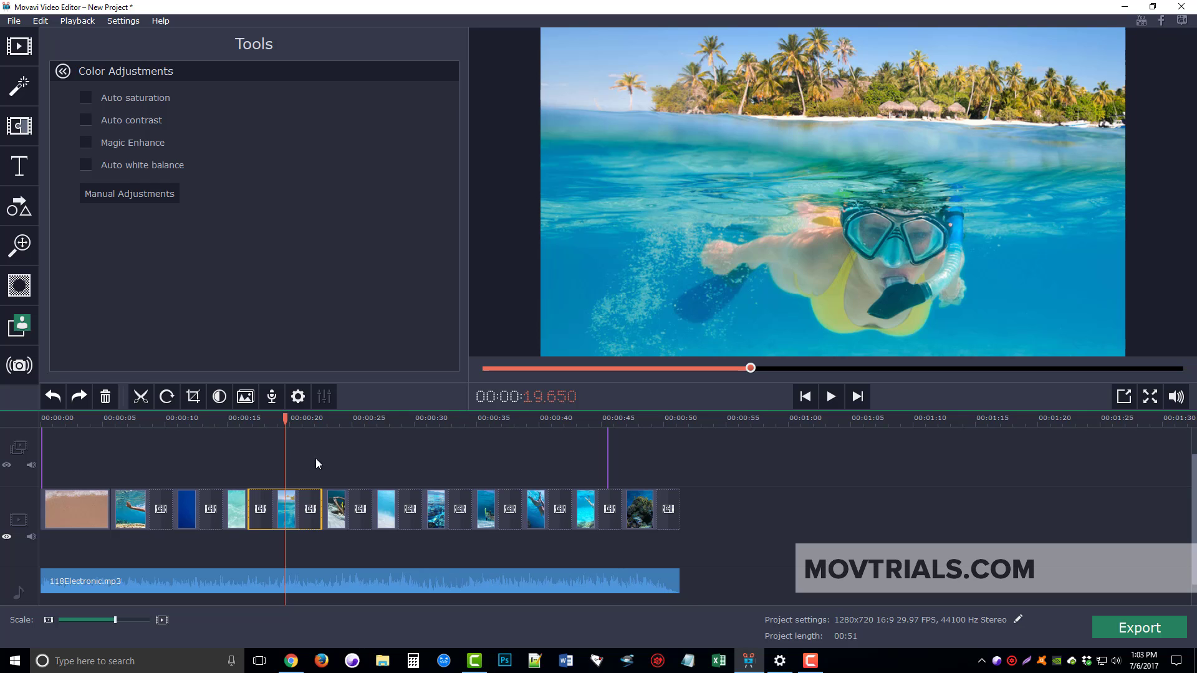
click(230, 454)
click(242, 512)
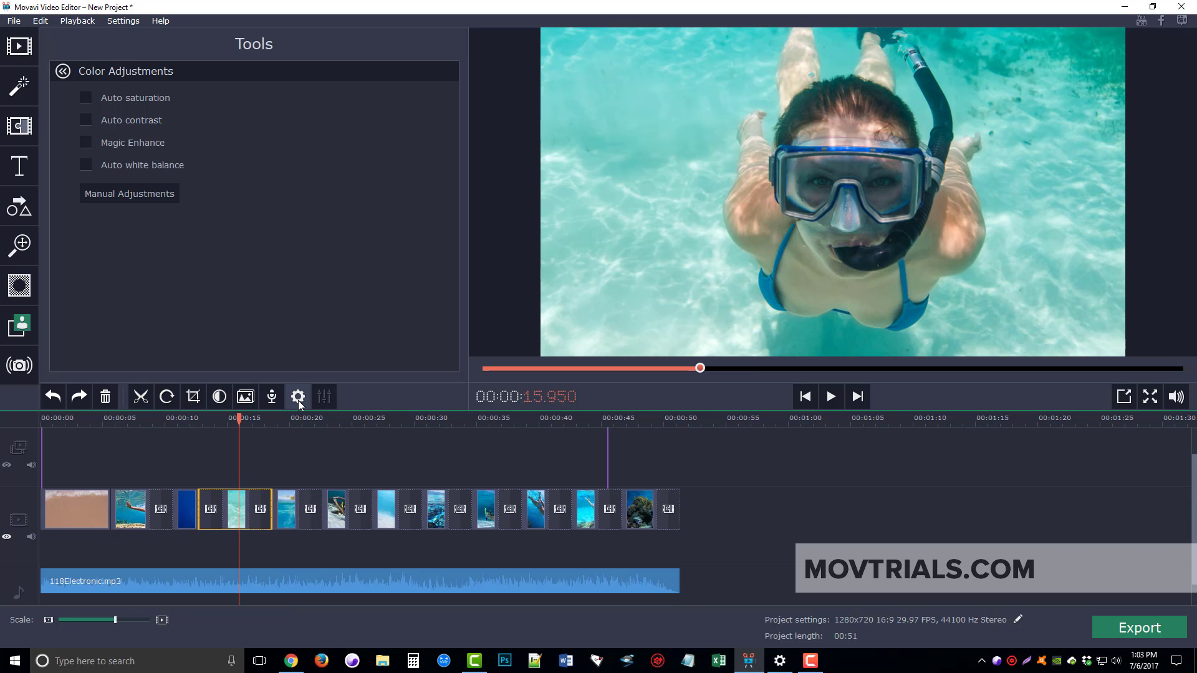
click(217, 462)
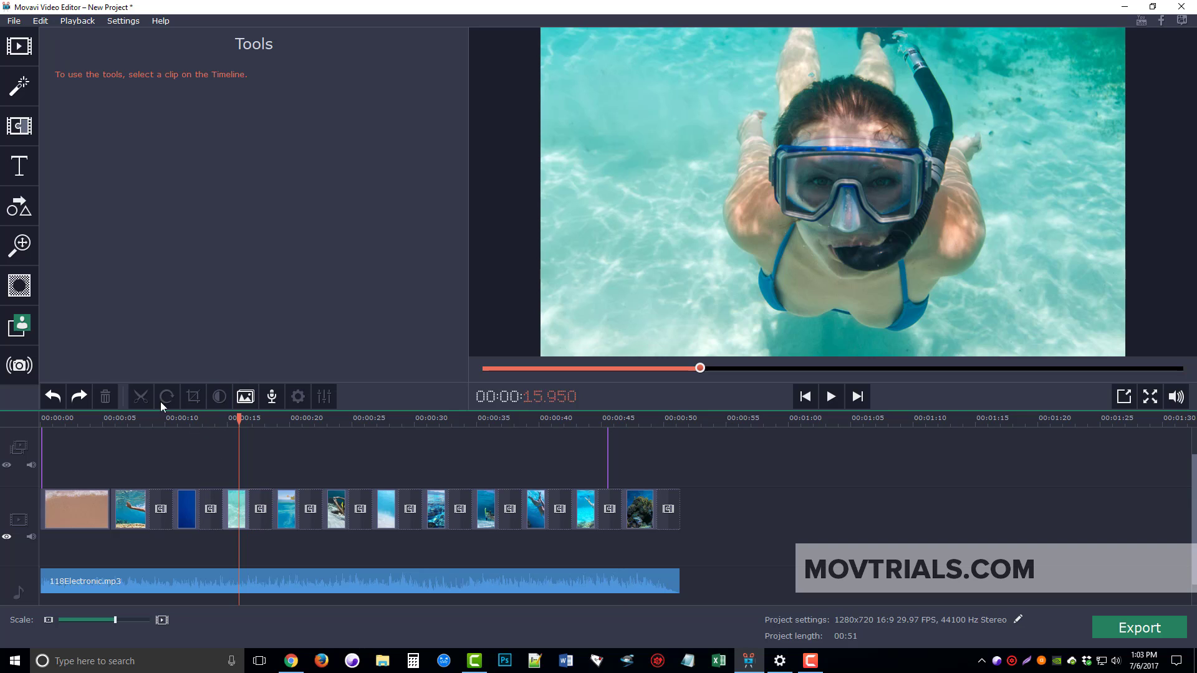
click(239, 507)
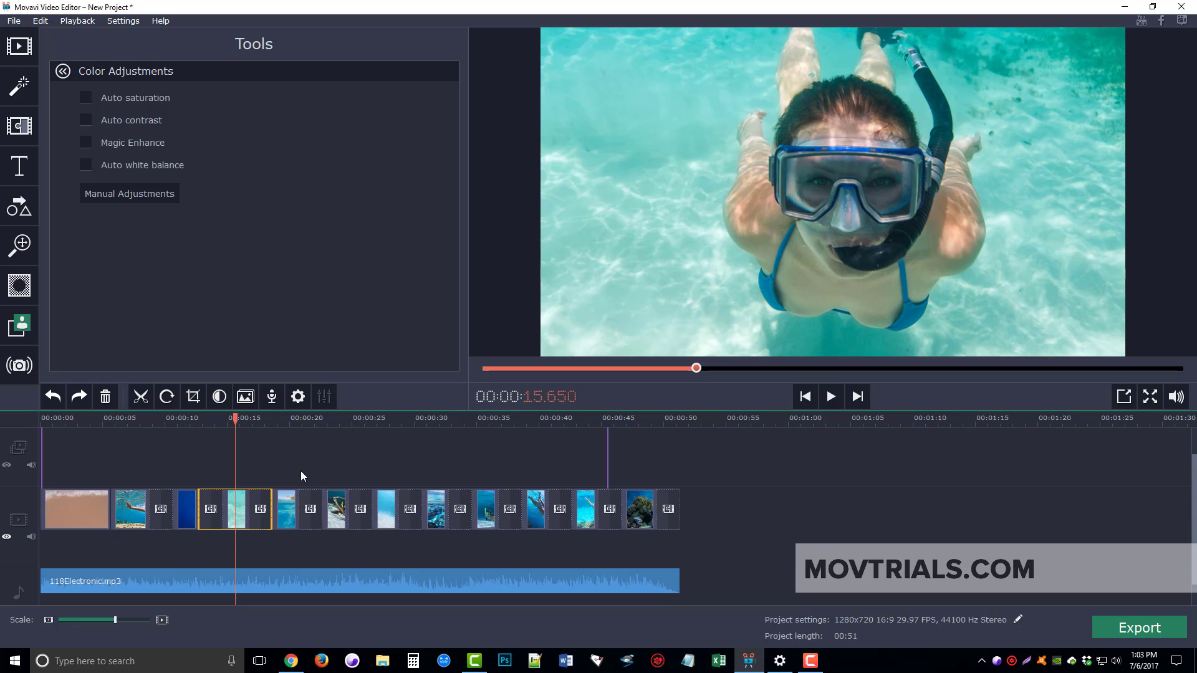
click(317, 509)
click(338, 508)
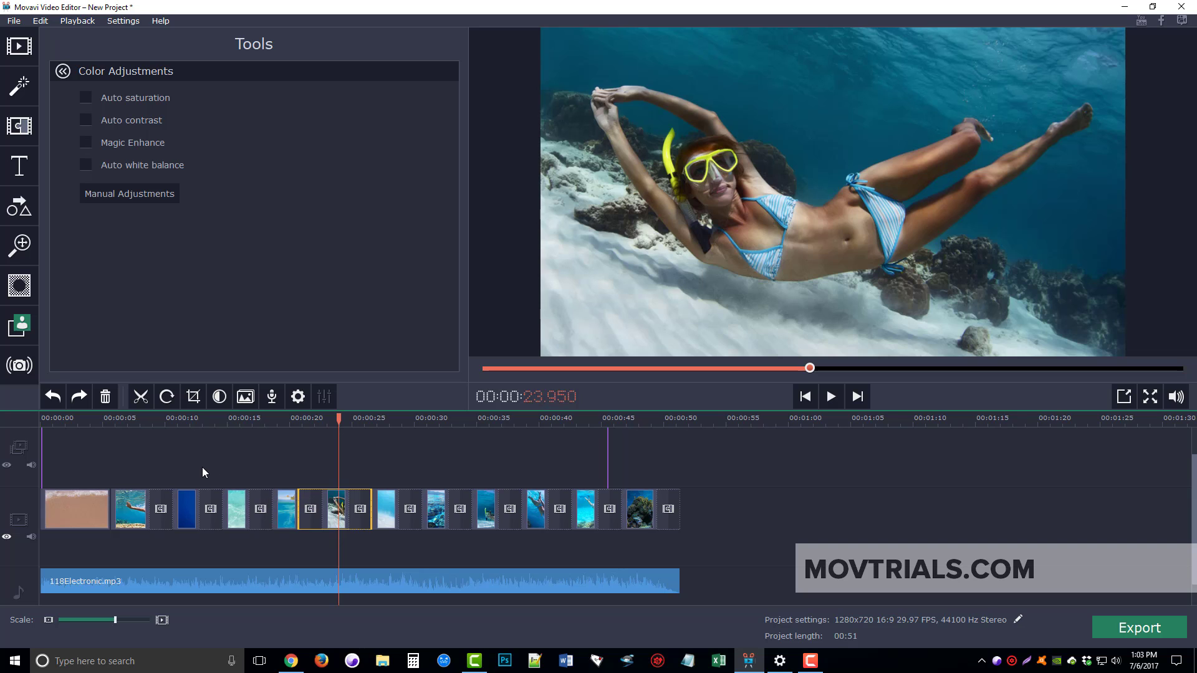
click(84, 503)
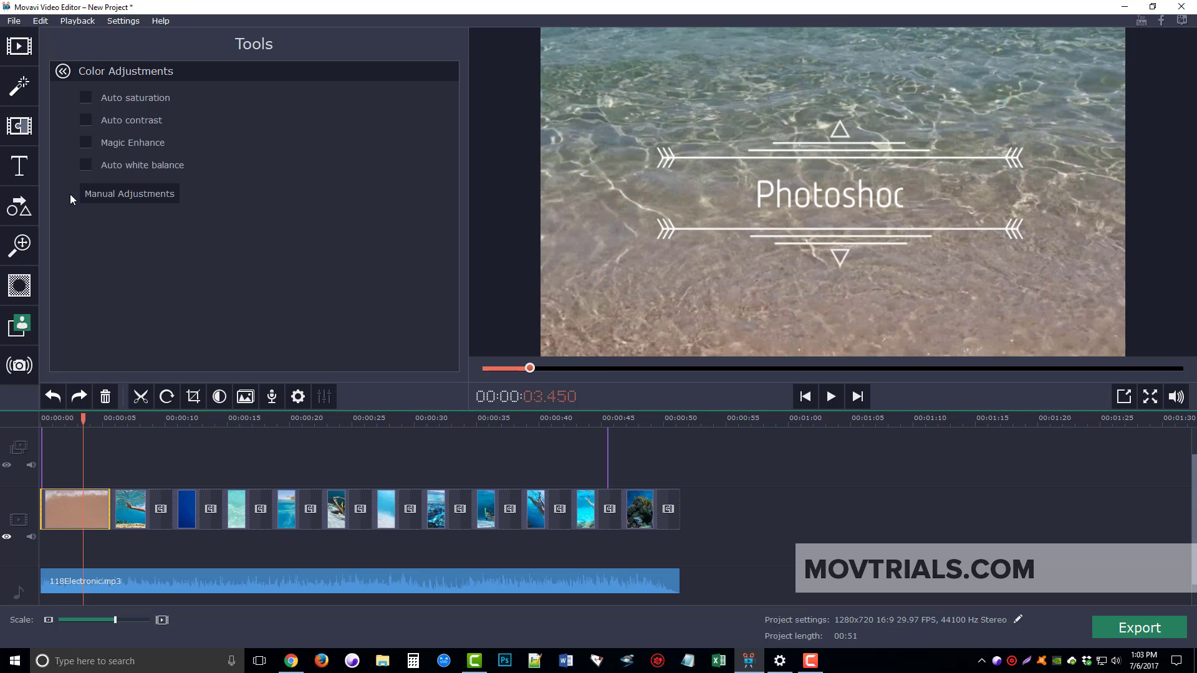
Step: Browse the Filters collection as far as the Selective color filters and move the playhead to the first photo at 00:00:06.450
click(24, 94)
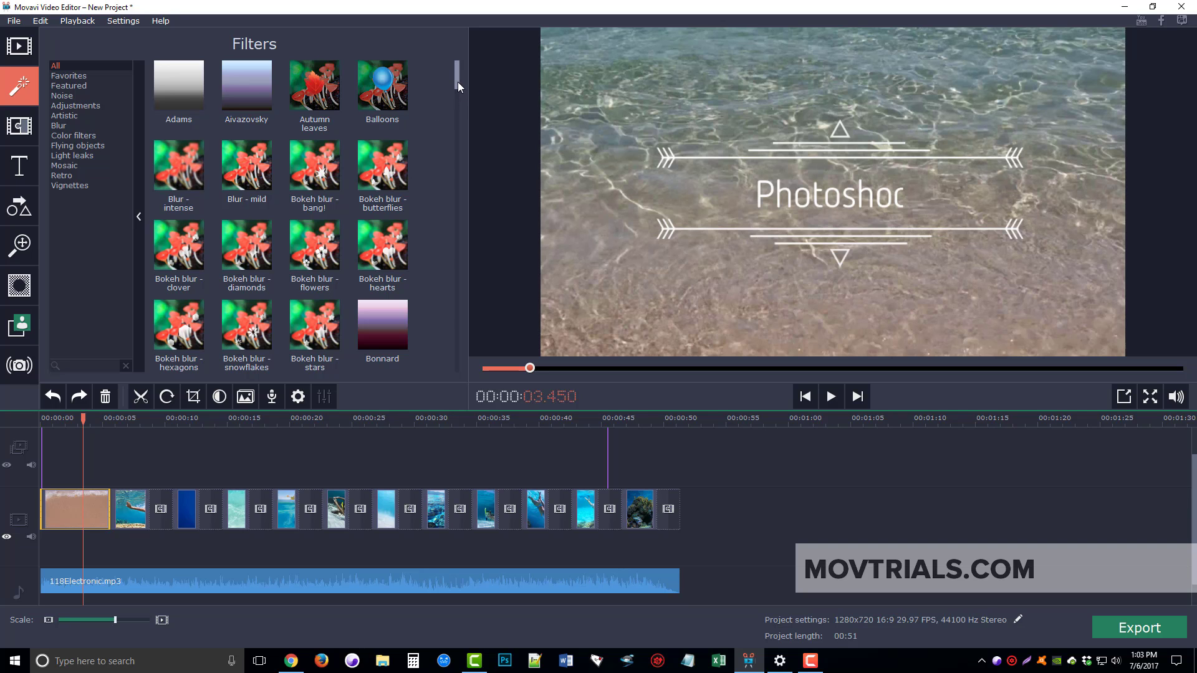
drag(457, 81, 452, 309)
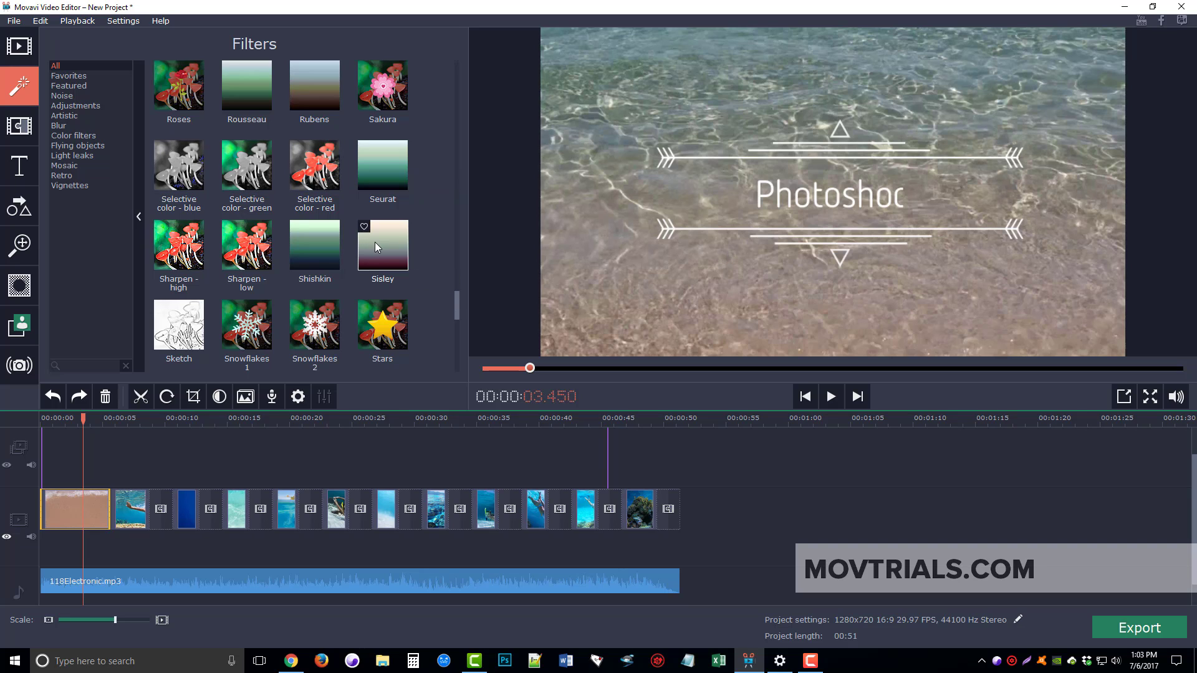
drag(84, 419, 113, 430)
drag(119, 431, 121, 430)
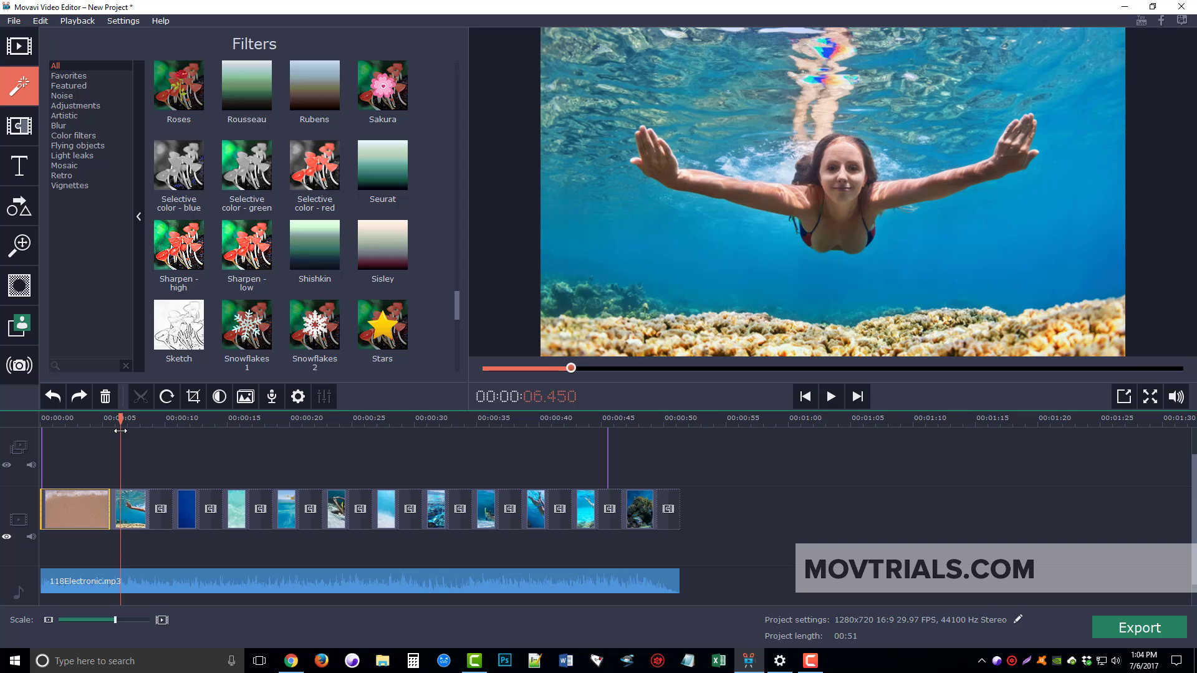
Step: Preview the Selective color - blue filter, apply it to the selected opening clip, and remove it again
click(186, 167)
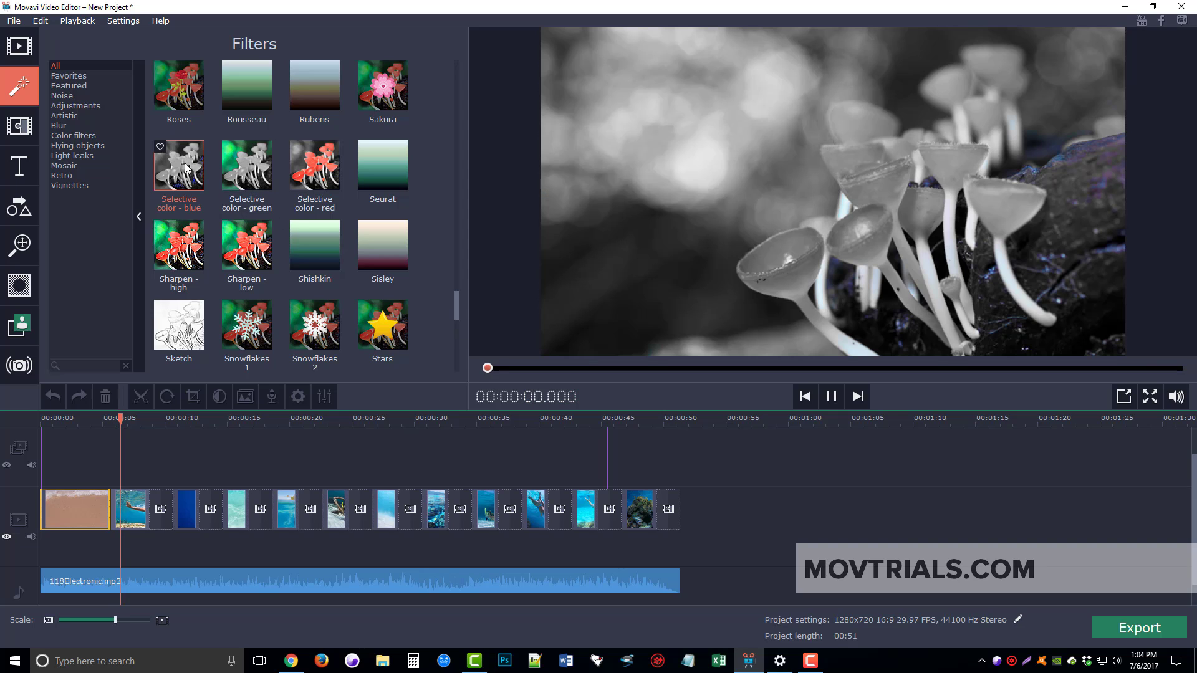
right_click(186, 166)
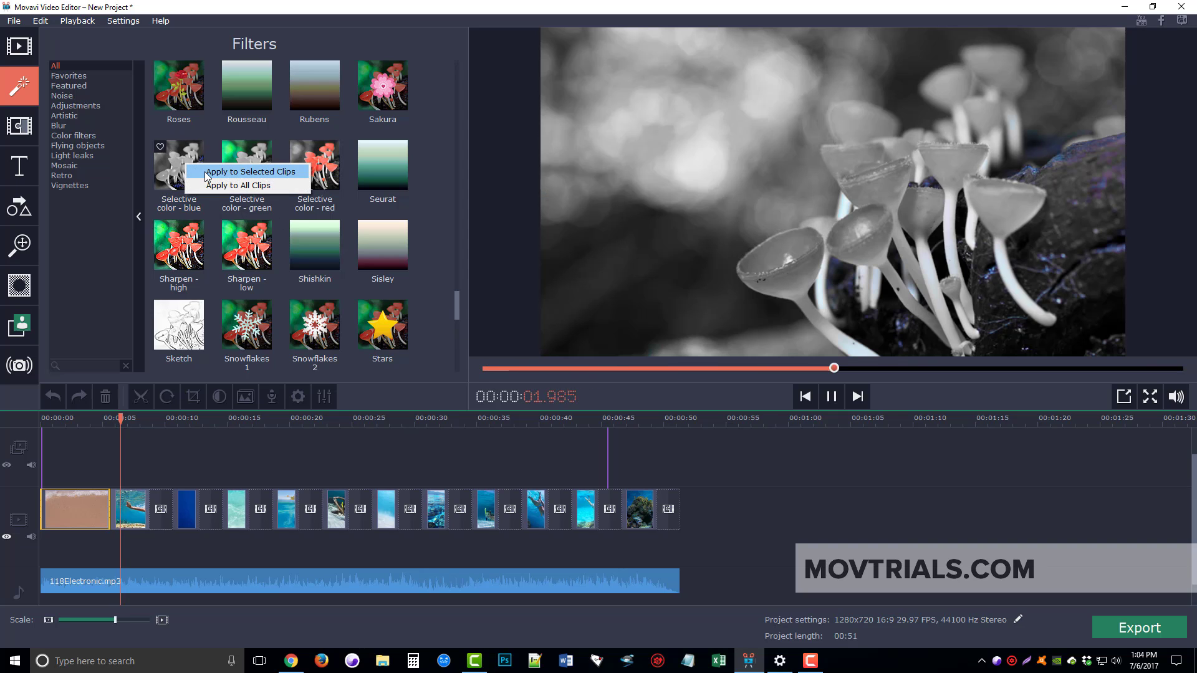
click(206, 173)
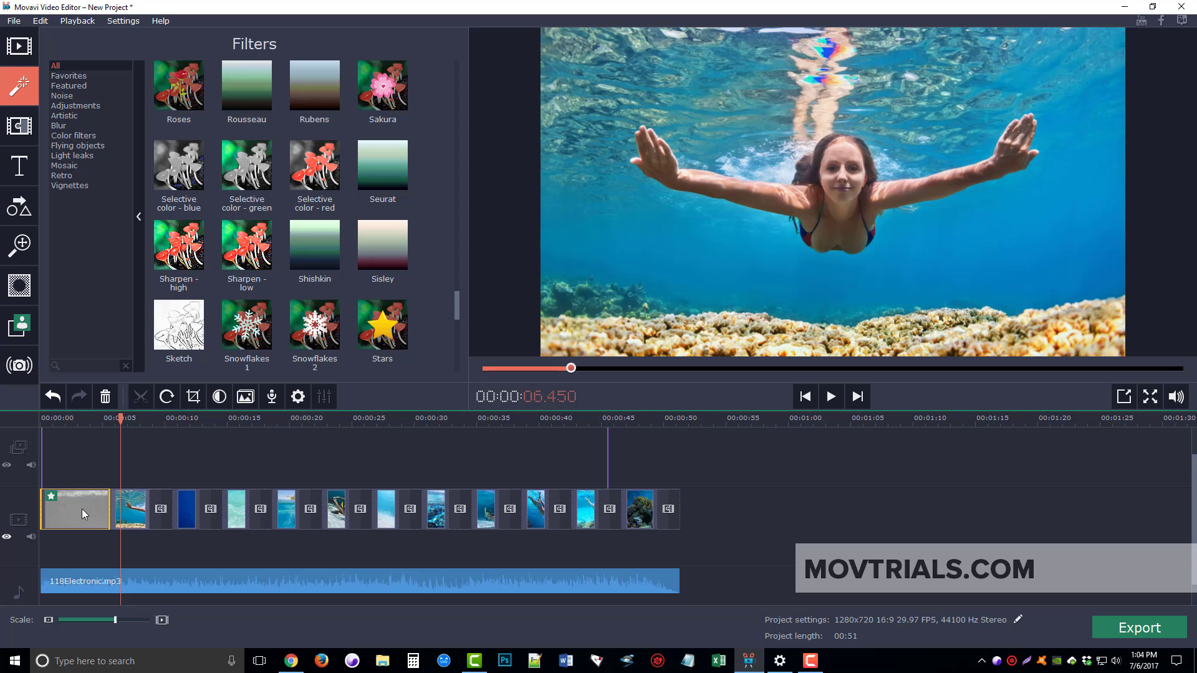
click(53, 497)
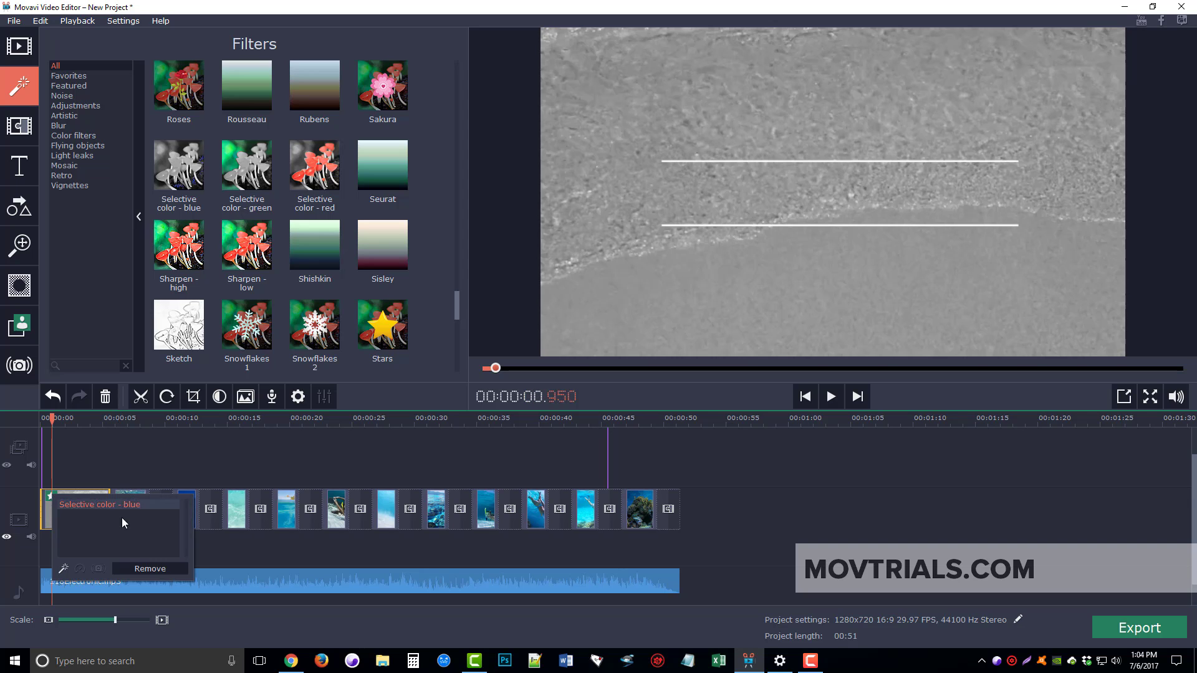
click(139, 570)
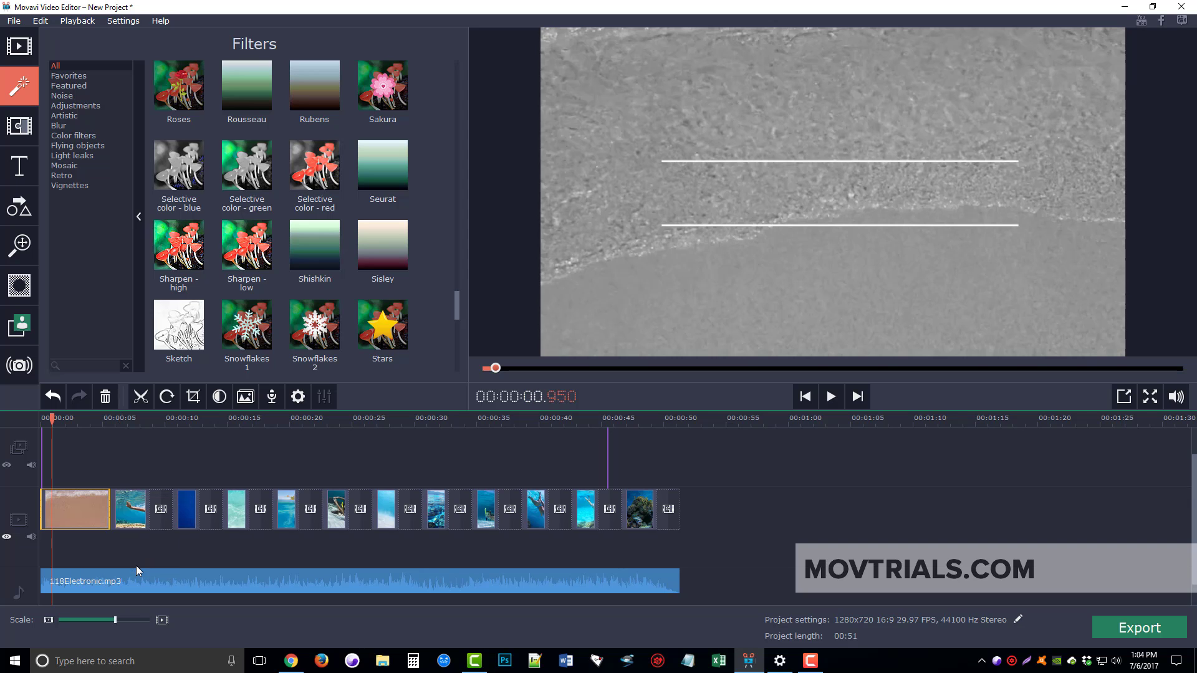
Step: Try the Selective color - blue filter on the first photo and remove it from the clip's effects list
click(127, 506)
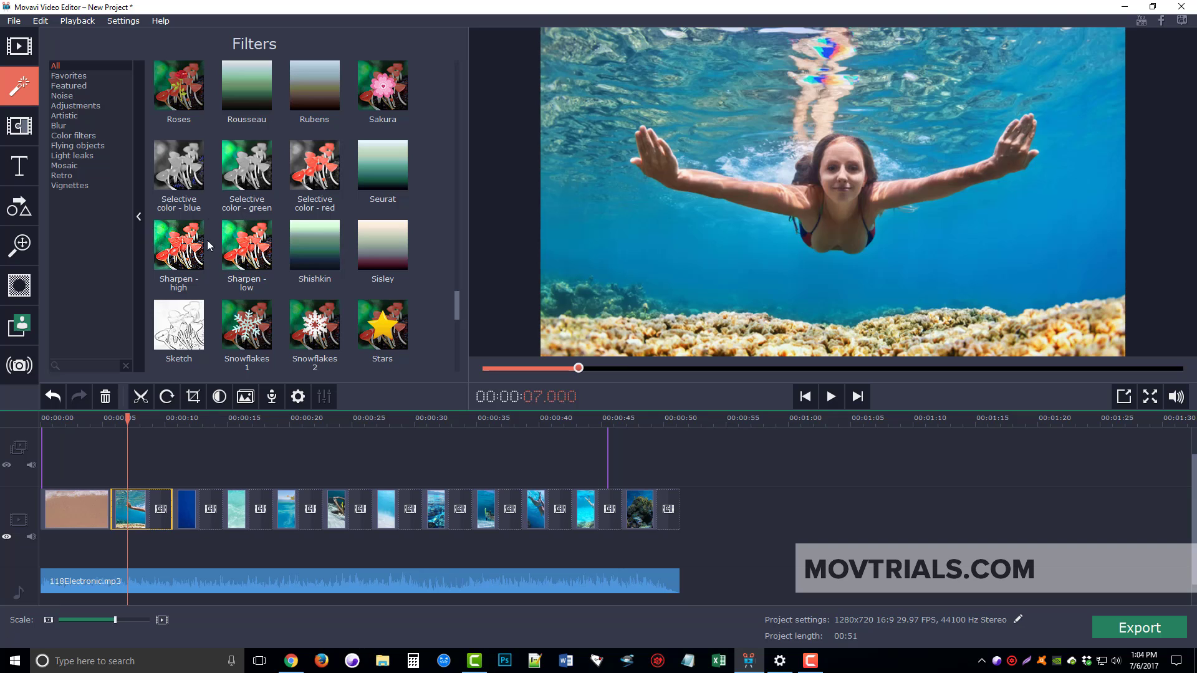
right_click(191, 167)
click(218, 174)
click(121, 497)
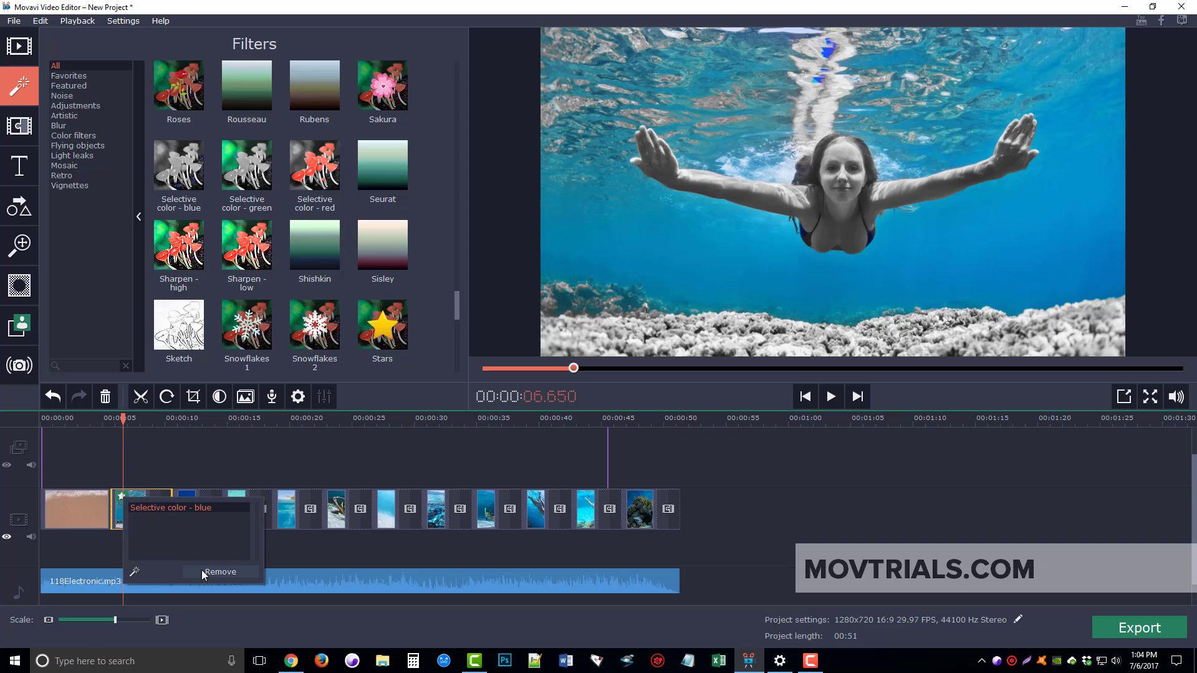
click(202, 571)
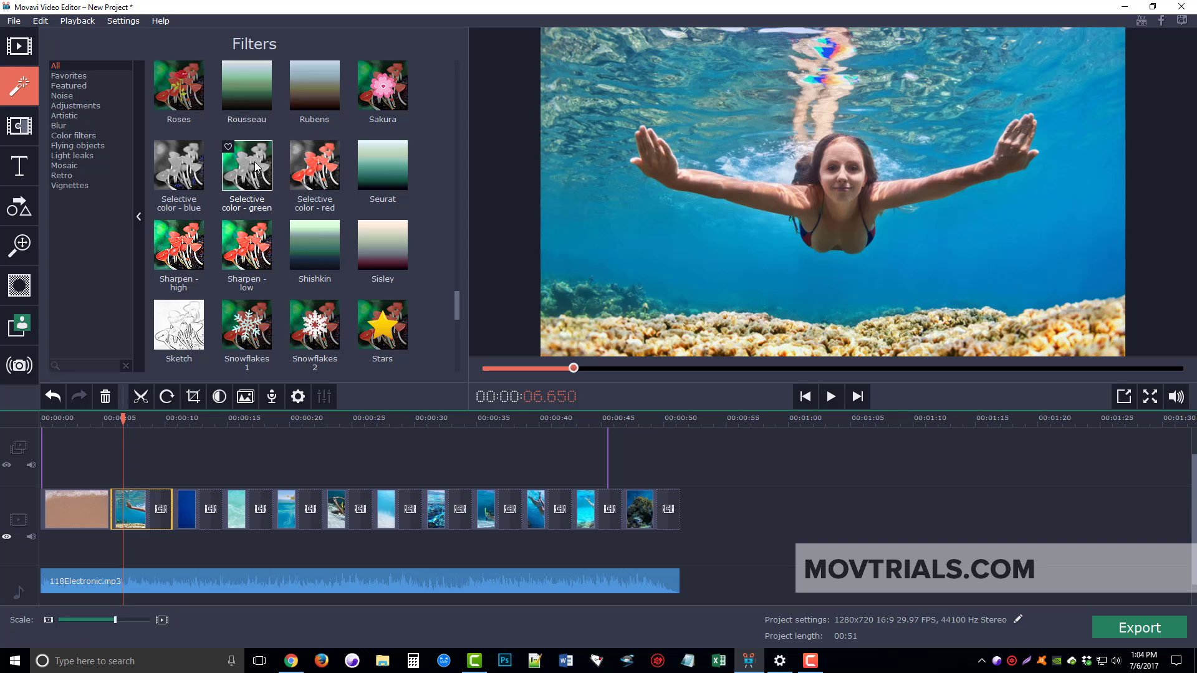
Step: Try the Selective color - red filter on the first photo and remove it
right_click(337, 174)
click(338, 172)
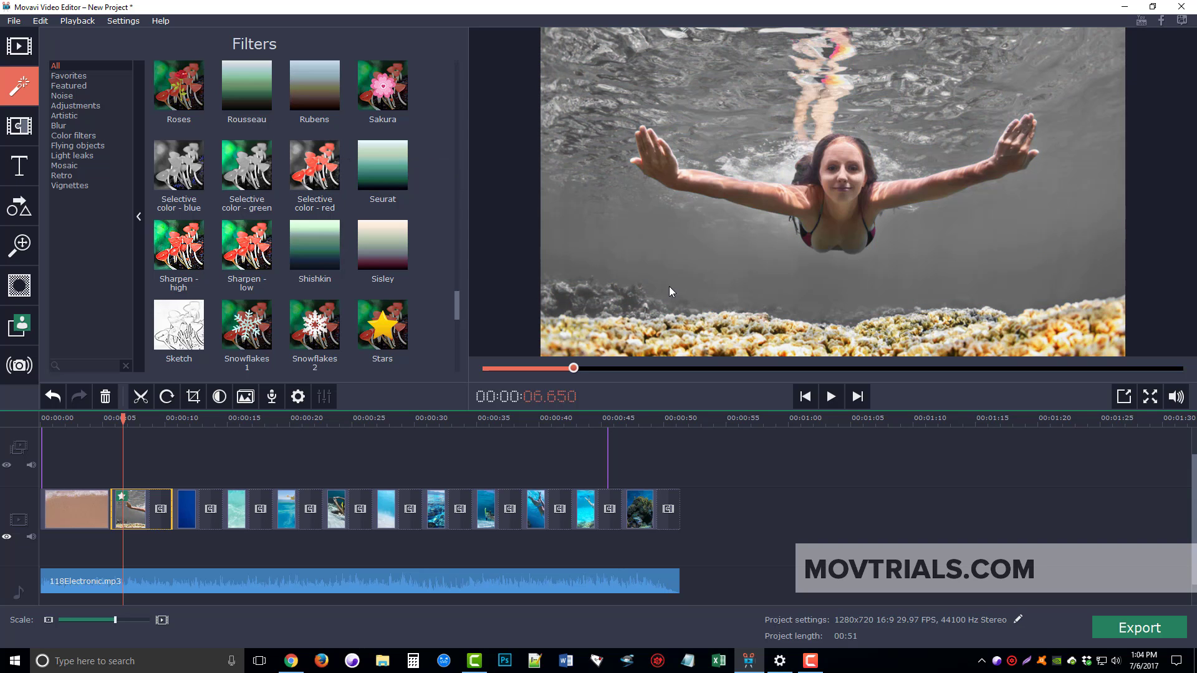
click(122, 497)
click(219, 569)
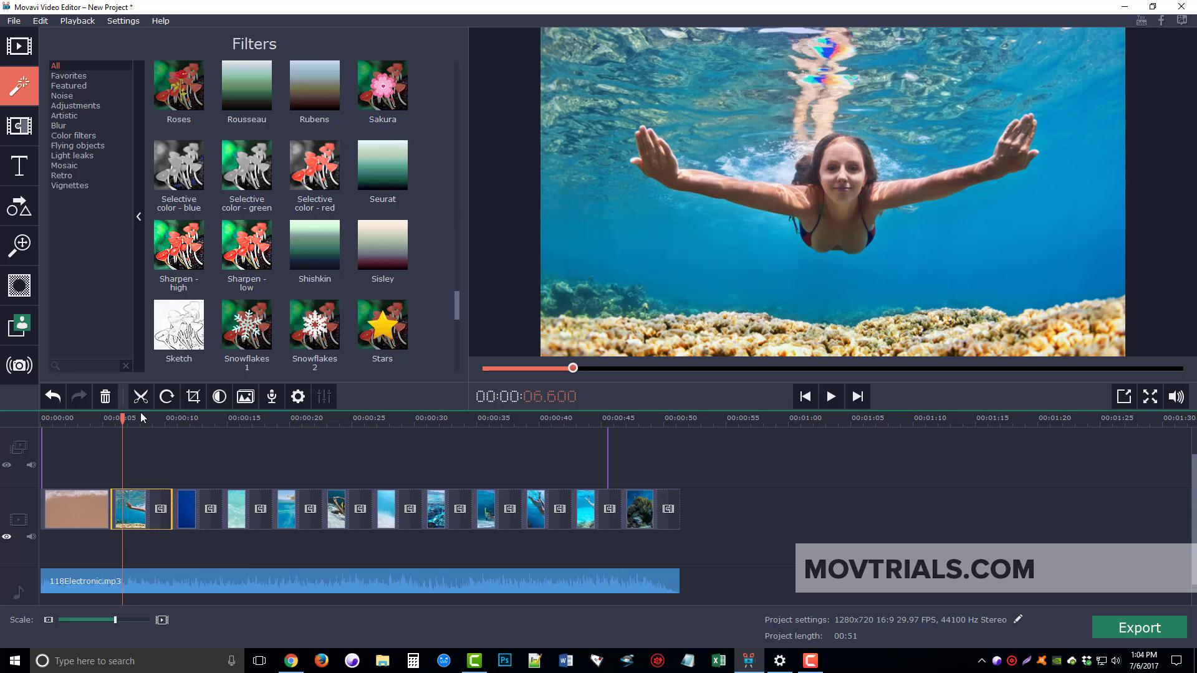
Step: Return to the Import section and open the export settings for saving the slideshow as a video
click(19, 365)
click(19, 46)
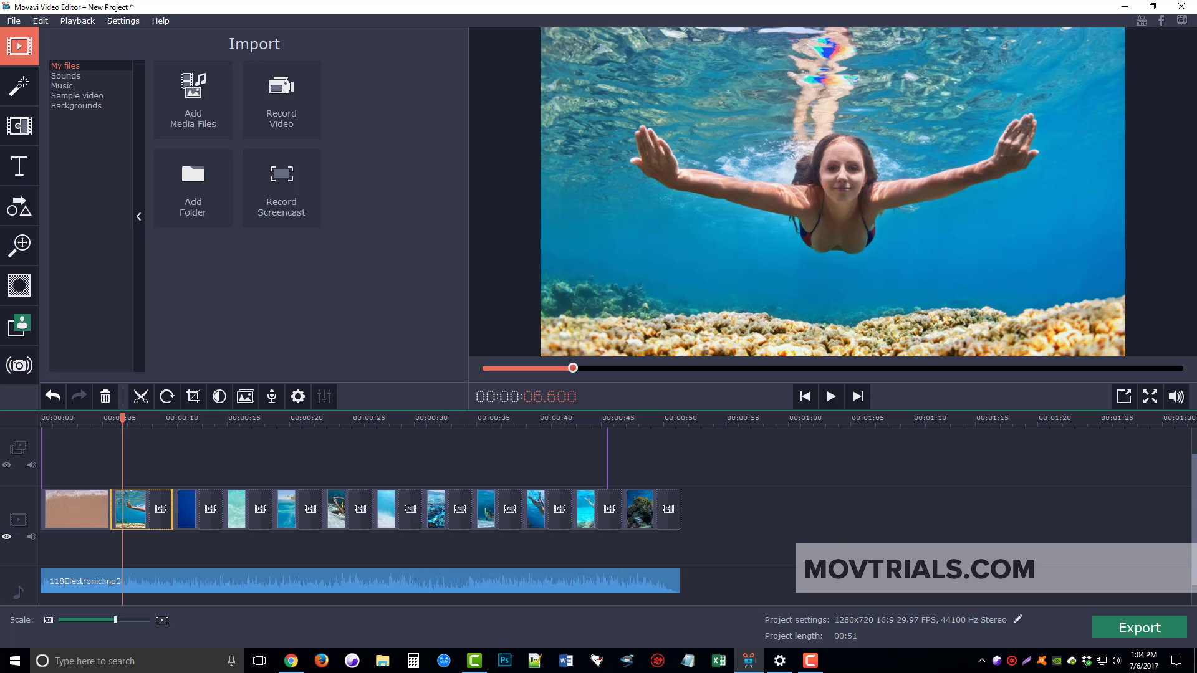
key(F10)
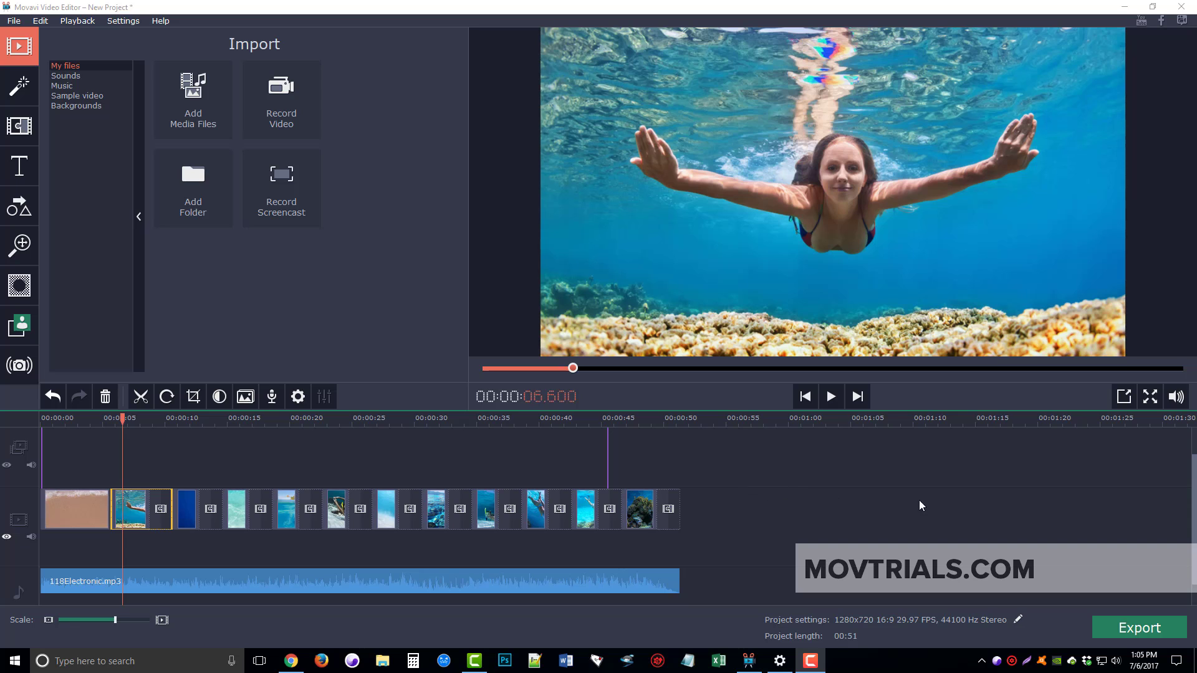
click(1139, 628)
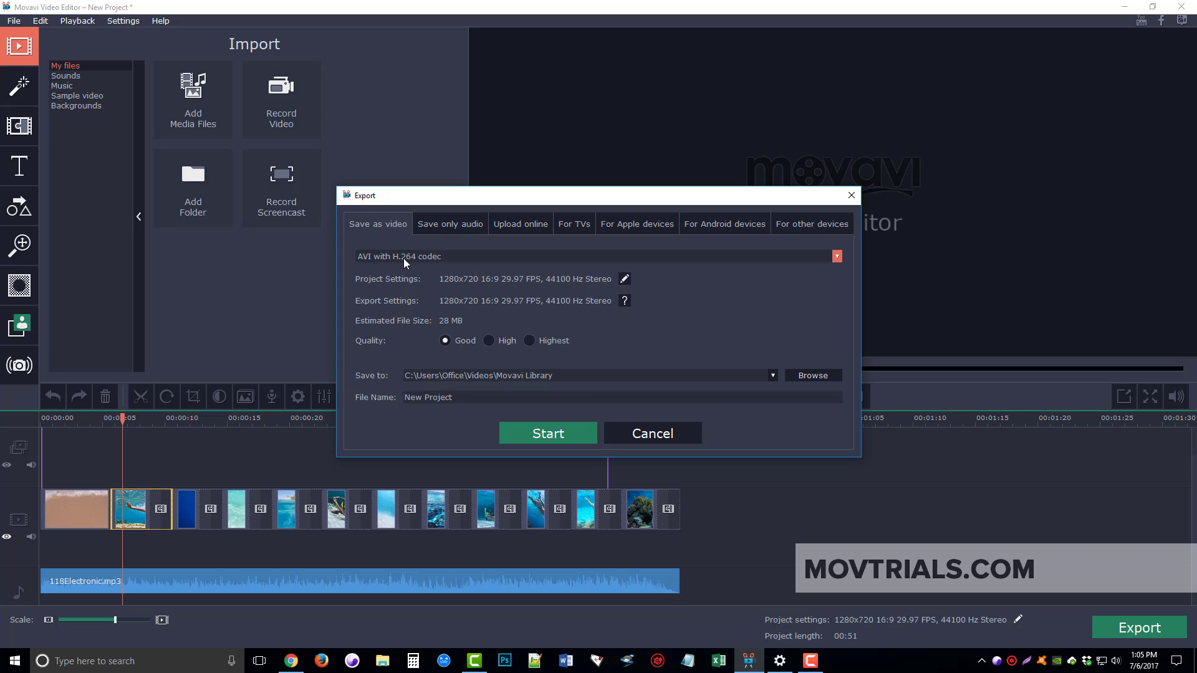
Step: Review the video formats available for saving the slideshow, from AVI with H.264 codec through MKV with free MJPEG codec
click(837, 256)
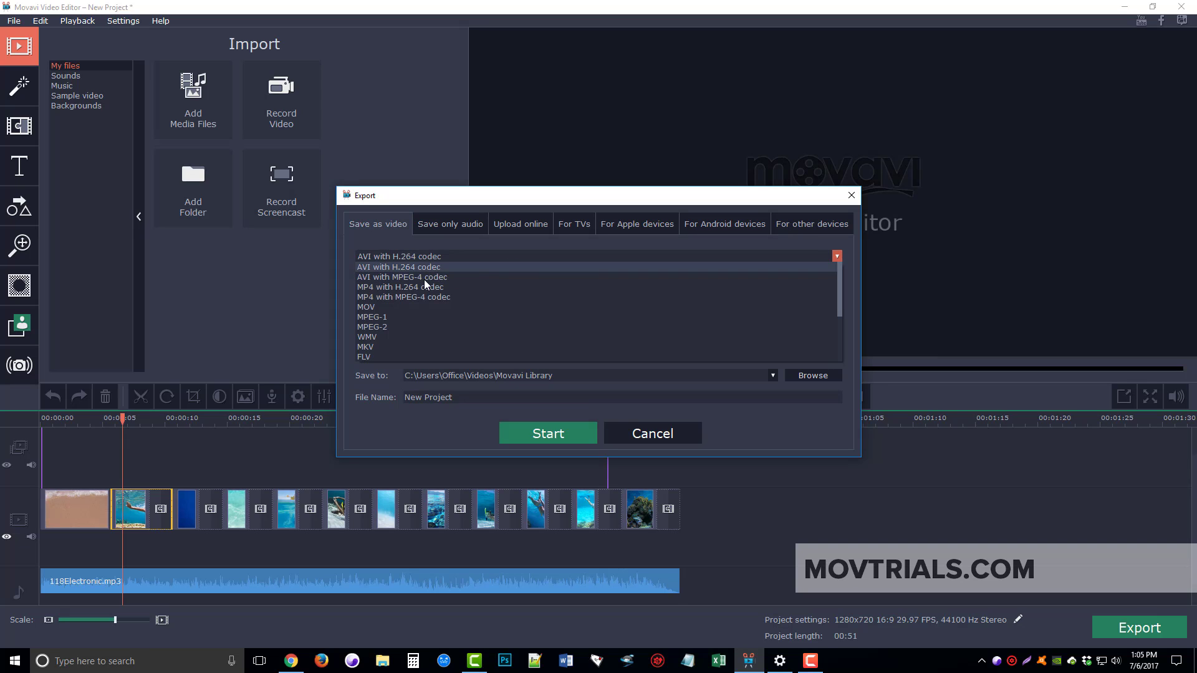
scroll(402, 336, down, 2)
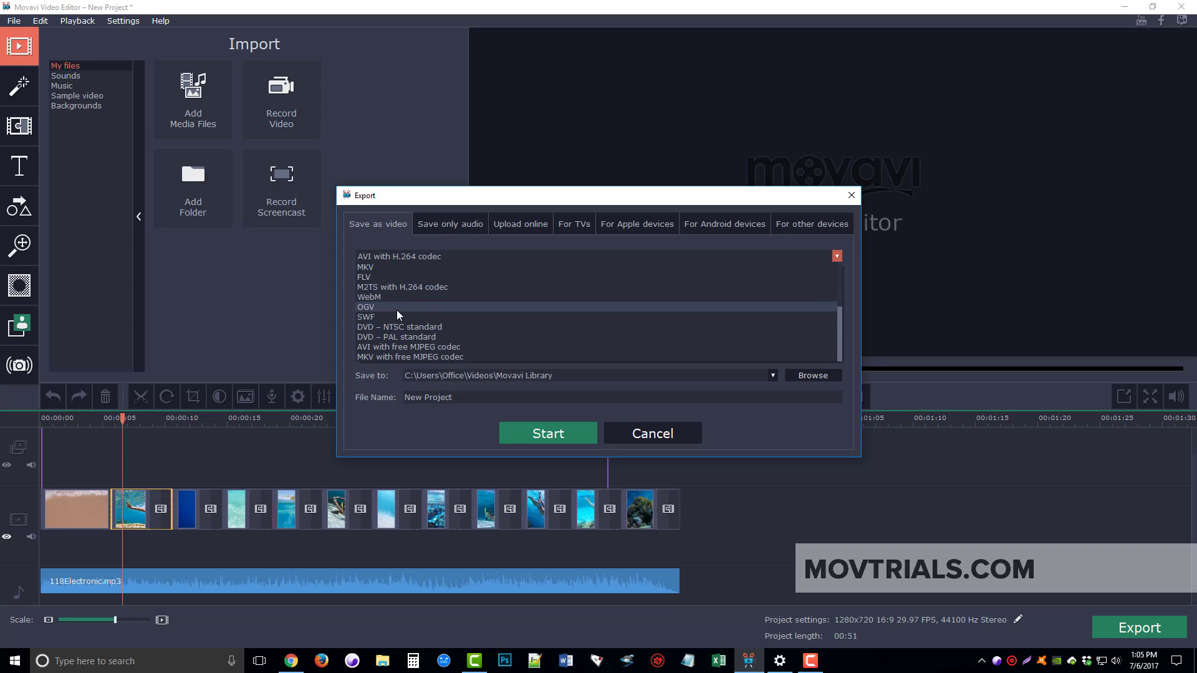
scroll(436, 336, up, 2)
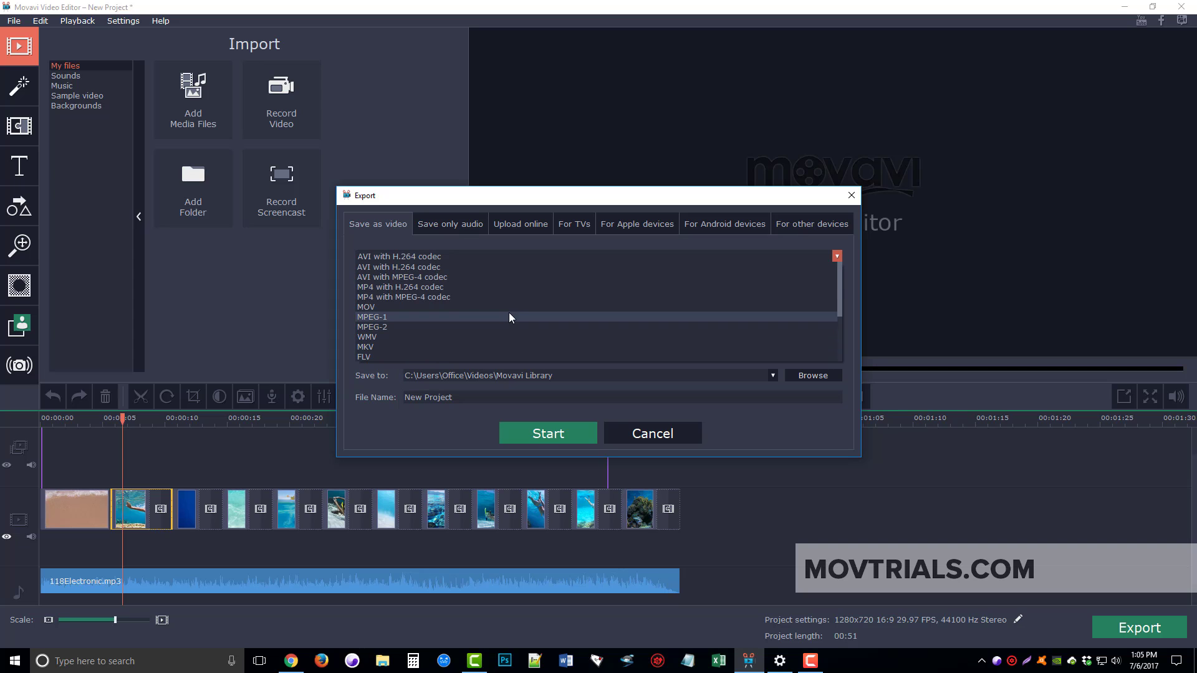
Step: Review the export settings for audio only, for uploading online to YouTube, and for TVs
click(461, 222)
click(514, 226)
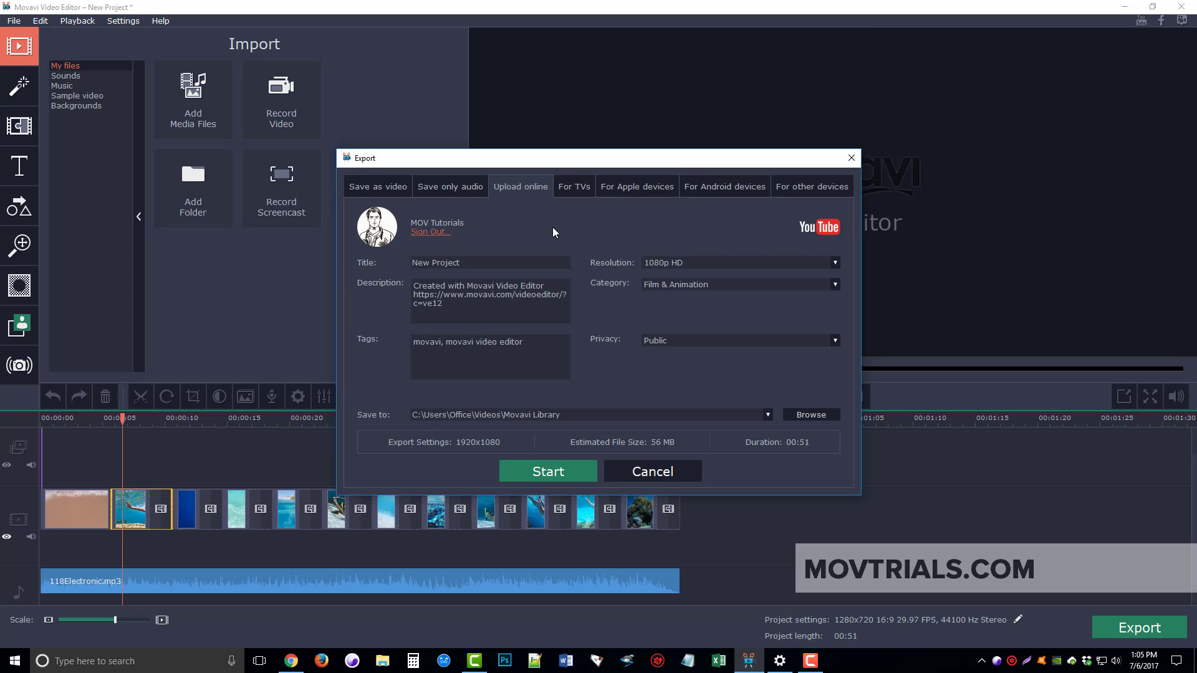
click(576, 187)
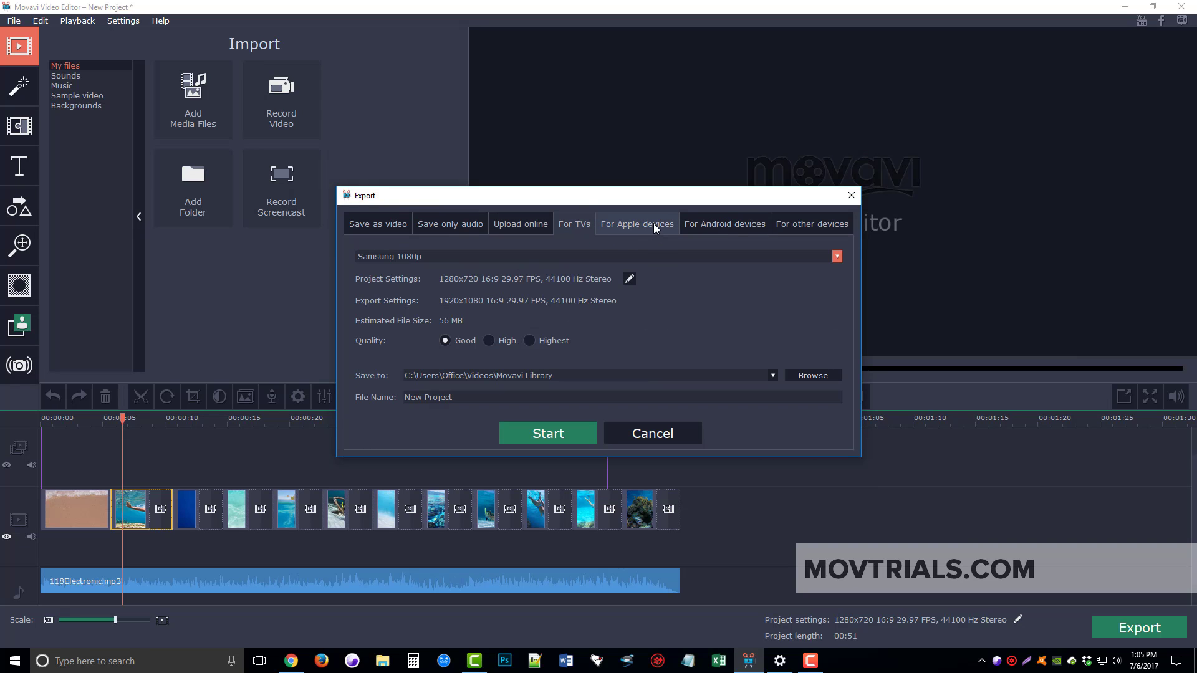
Step: Review the export presets for other devices, return to the save-as-video settings, and close the export settings without exporting
click(812, 225)
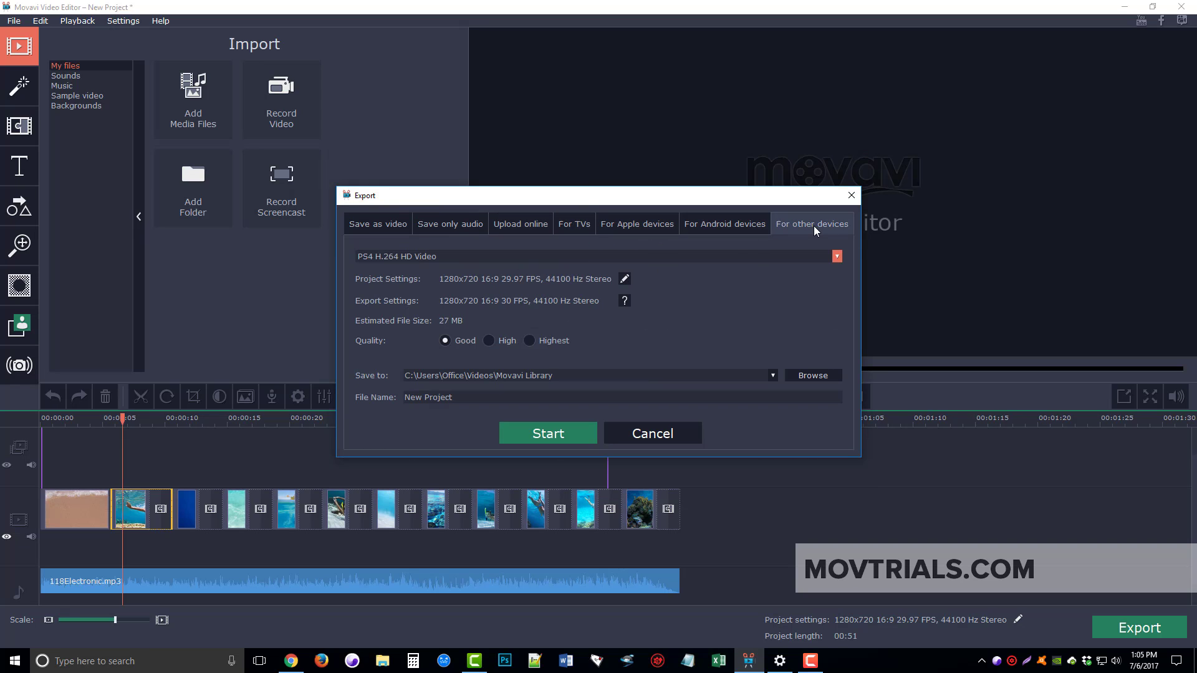
click(451, 263)
scroll(444, 313, down, 5)
scroll(442, 330, up, 5)
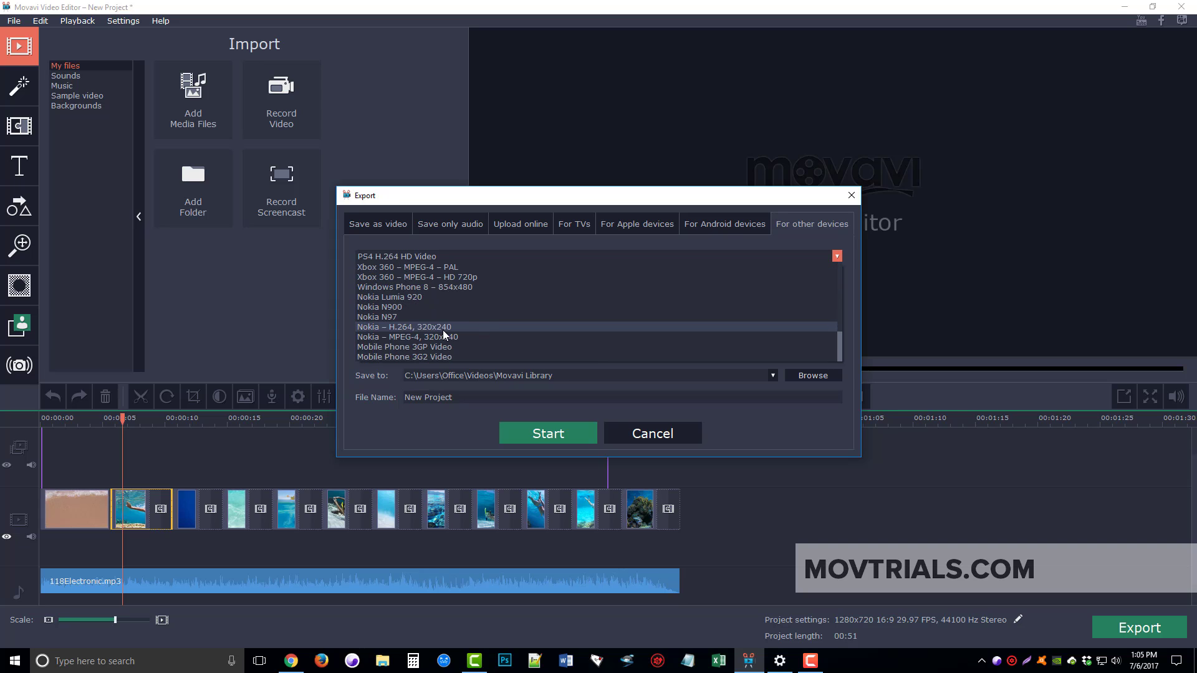
click(376, 225)
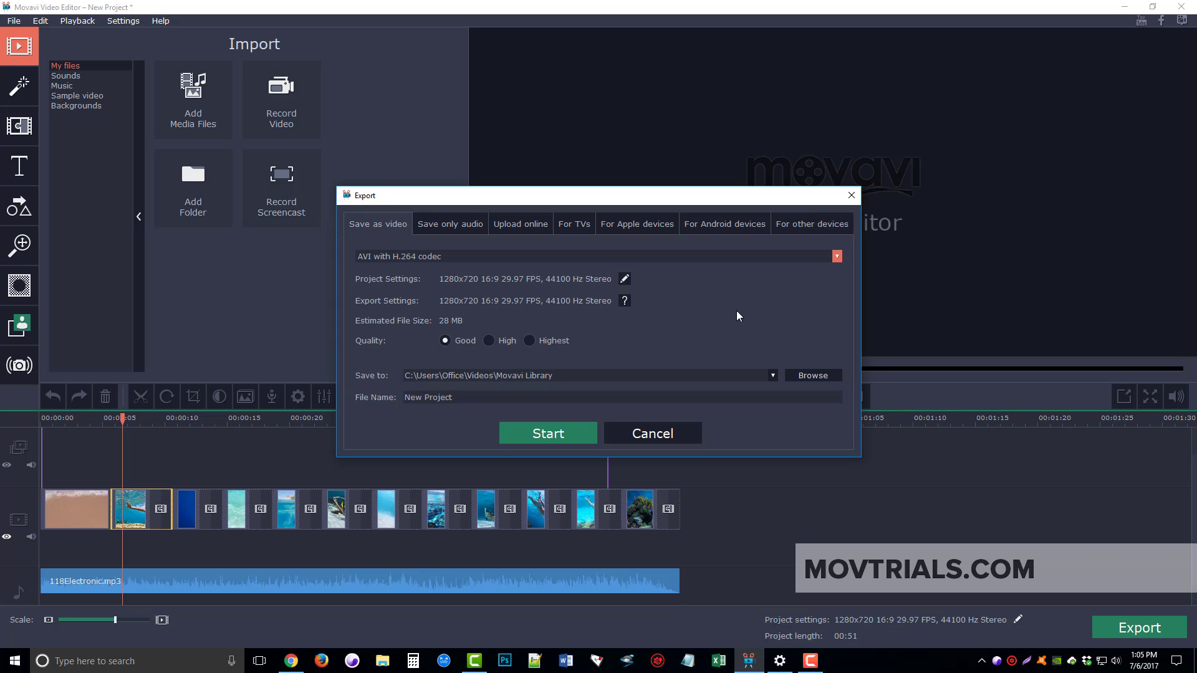
click(678, 432)
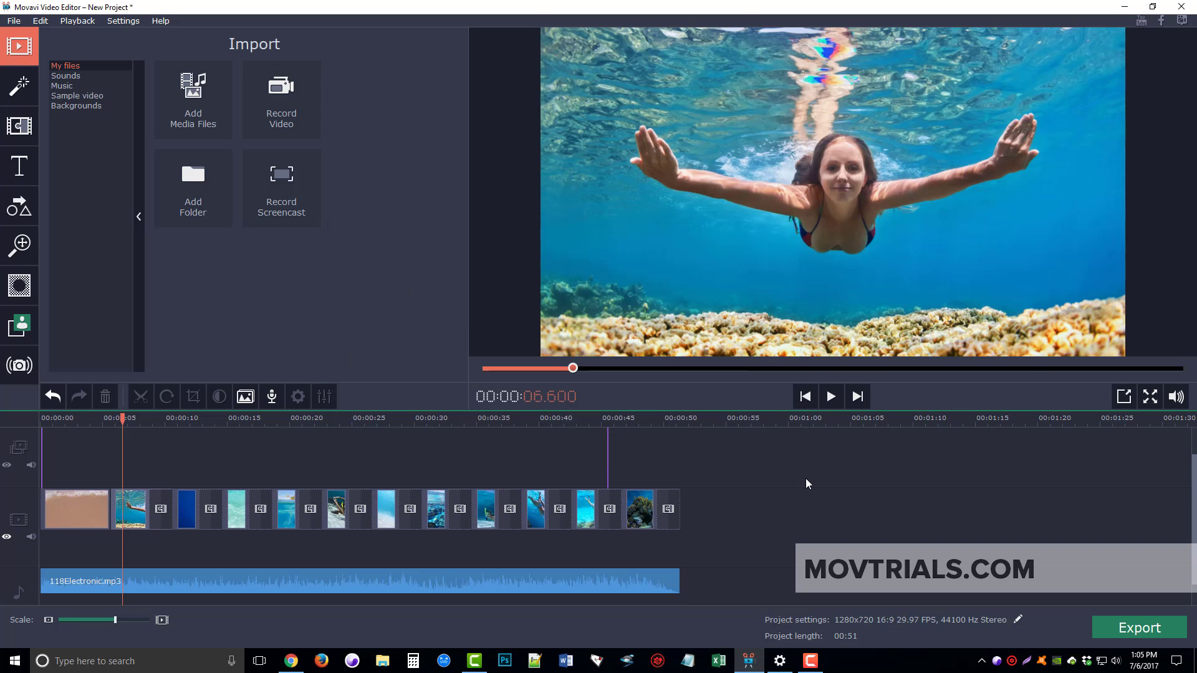